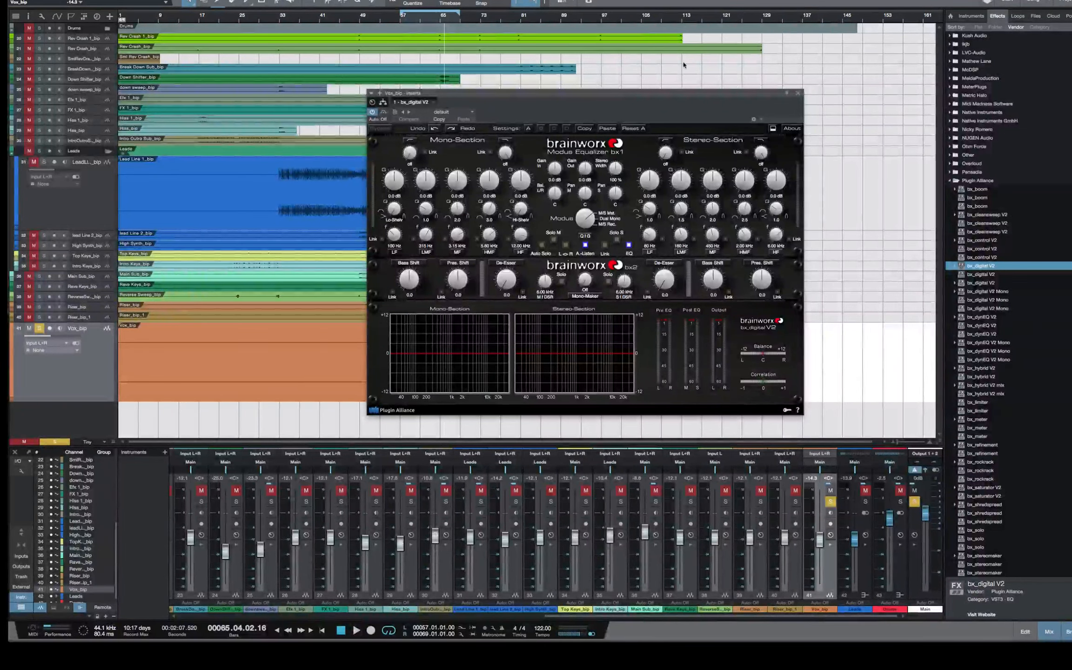
Play the soloed vocal from about bar 57 and sweep the stereo section's HMF frequency in bx_digital V2 to locate the harshness
left_click_drag(661, 93, 769, 81)
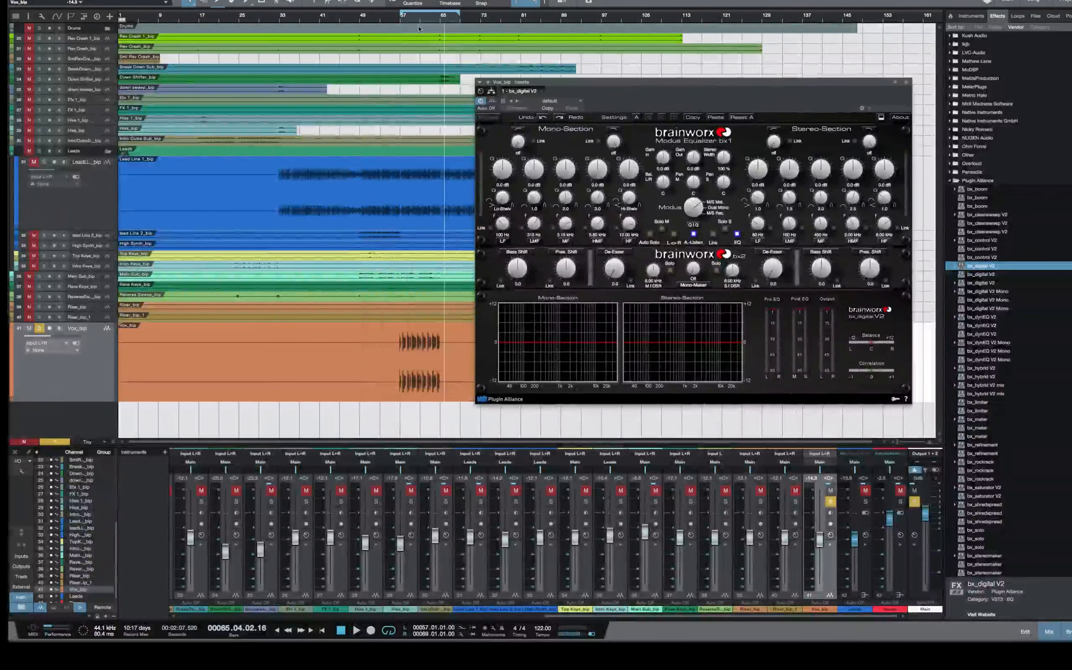
key("space")
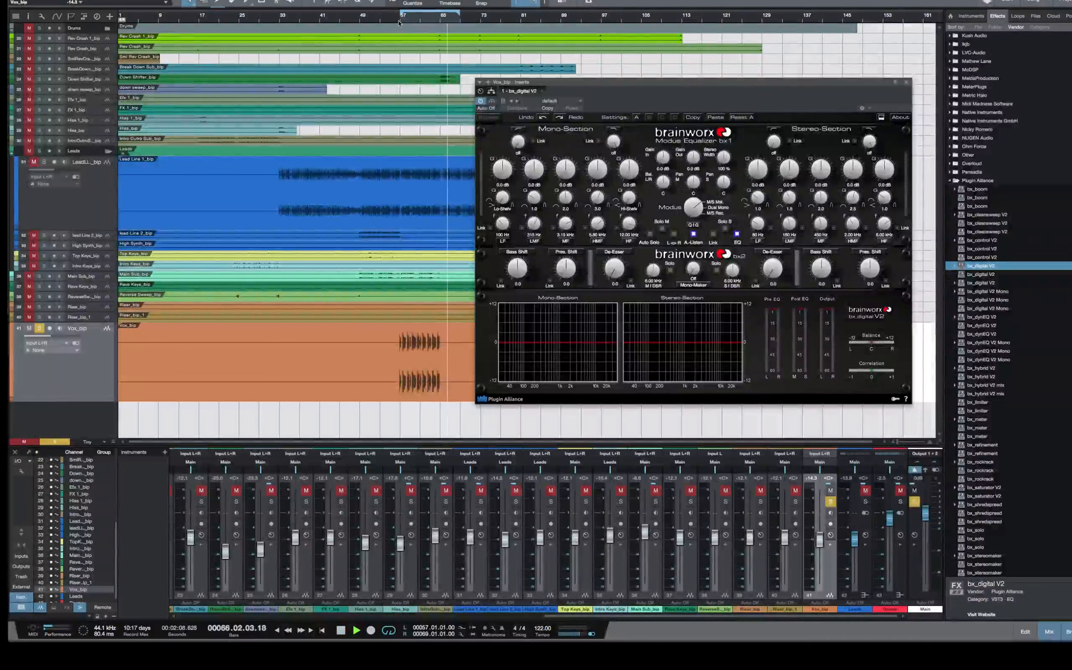
left_click(399, 22)
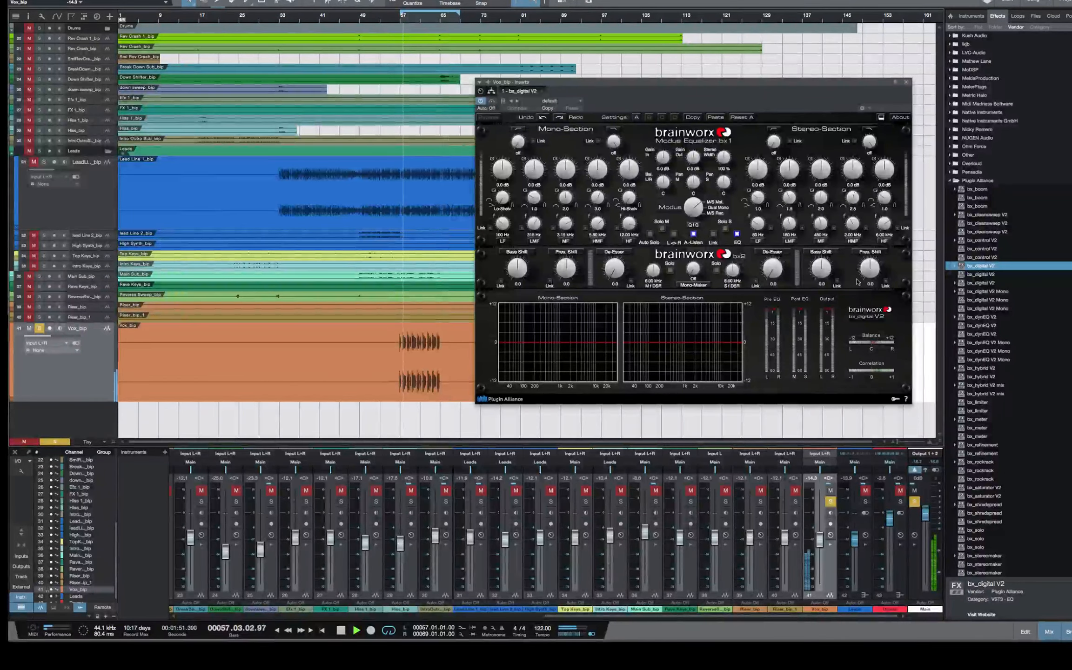
mouse_move(853, 226)
left_mouse_down()
mouse_move(846, 259)
mouse_move(847, 221)
left_mouse_up()
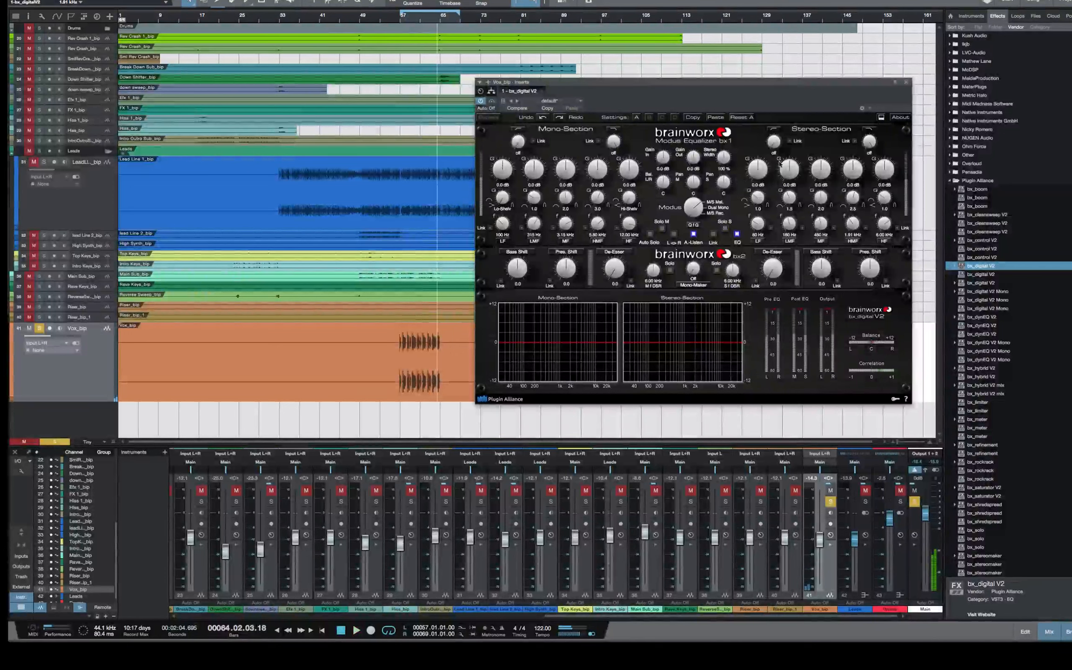
Try cutting the stereo section's LF gain by about 4.8 dB in bx_digital V2, and reset it to 0 dB
mouse_move(758, 170)
left_mouse_down()
mouse_move(758, 207)
mouse_move(758, 175)
mouse_move(765, 182)
left_mouse_up()
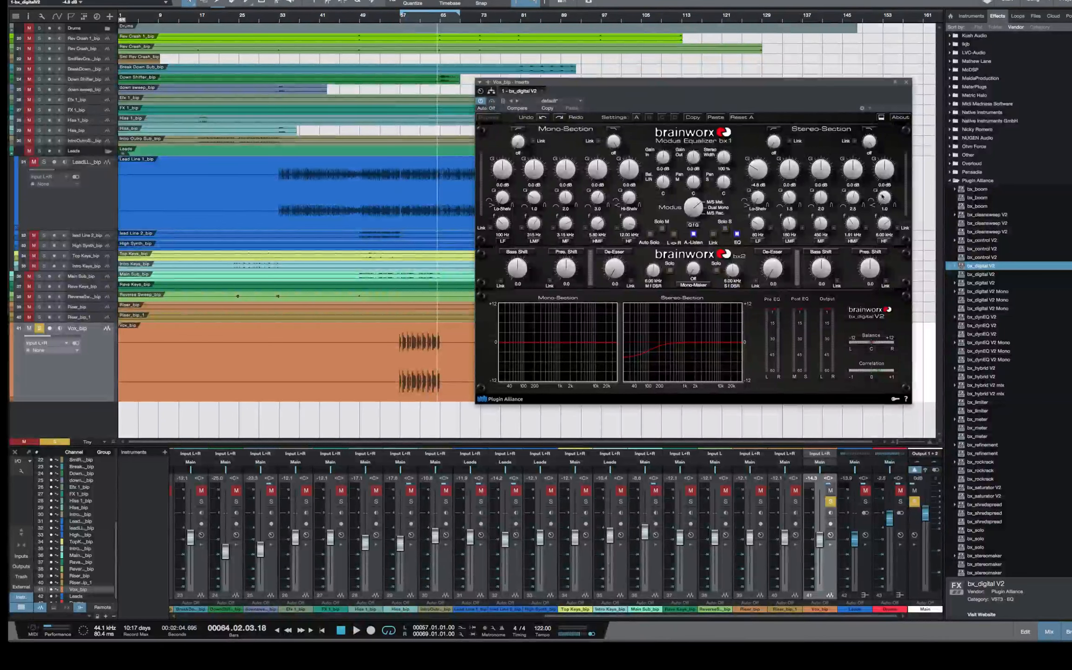
left_click_drag(764, 179, 759, 167)
left_click_drag(712, 88, 743, 78)
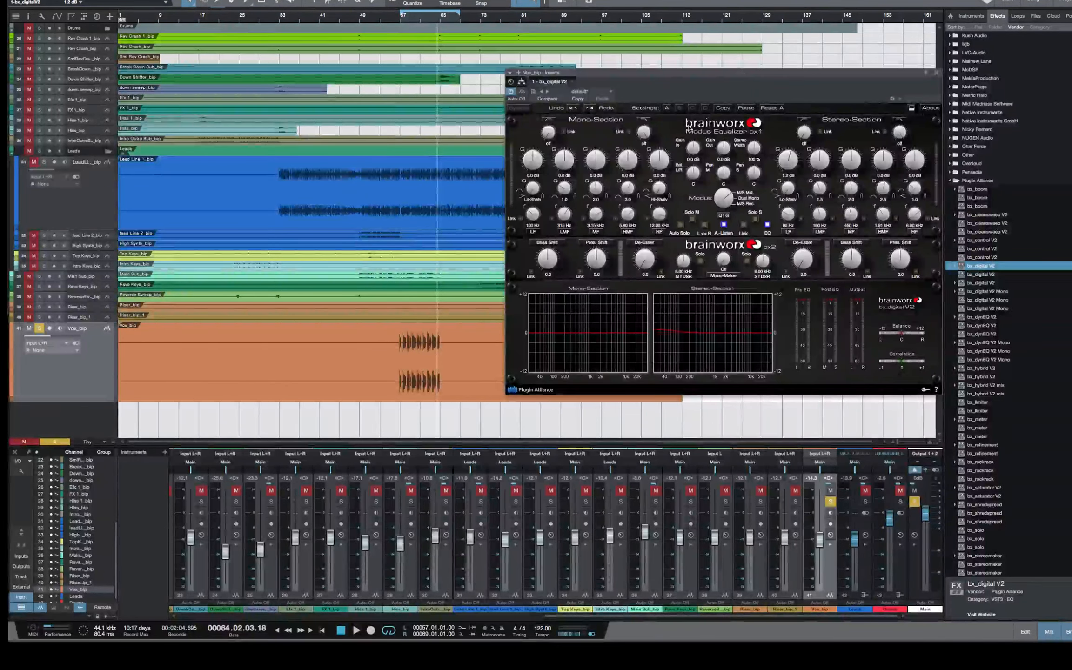
left_click_drag(790, 160, 788, 159)
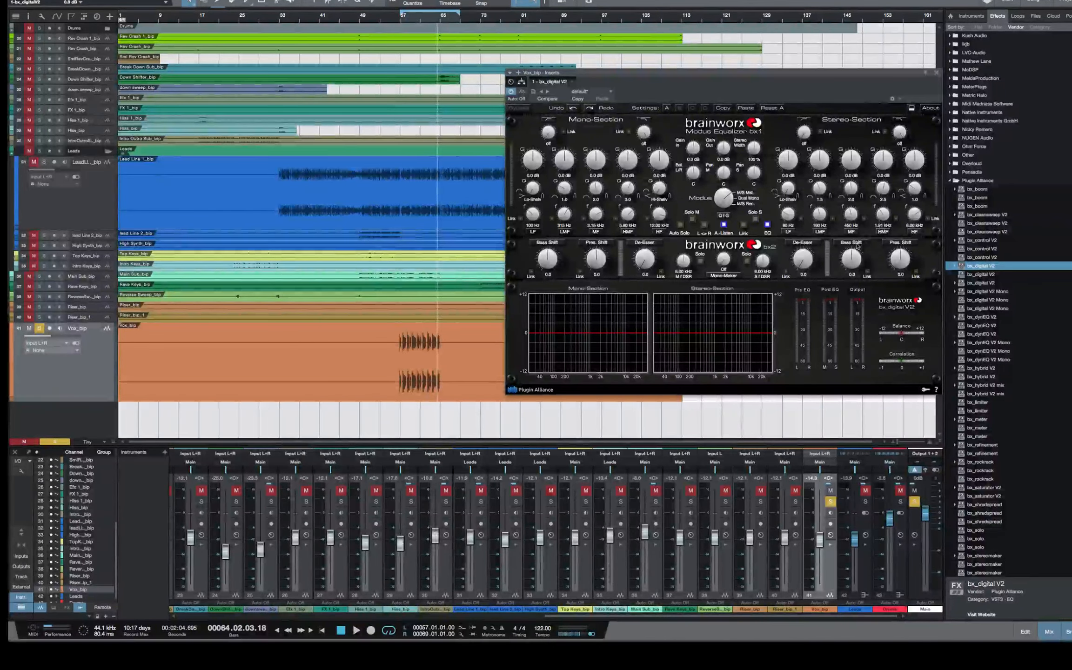
Play the vocal from about bar 57 and cut the stereo section's HMF band at about 1.4 kHz with a narrow Q of 15
key("space")
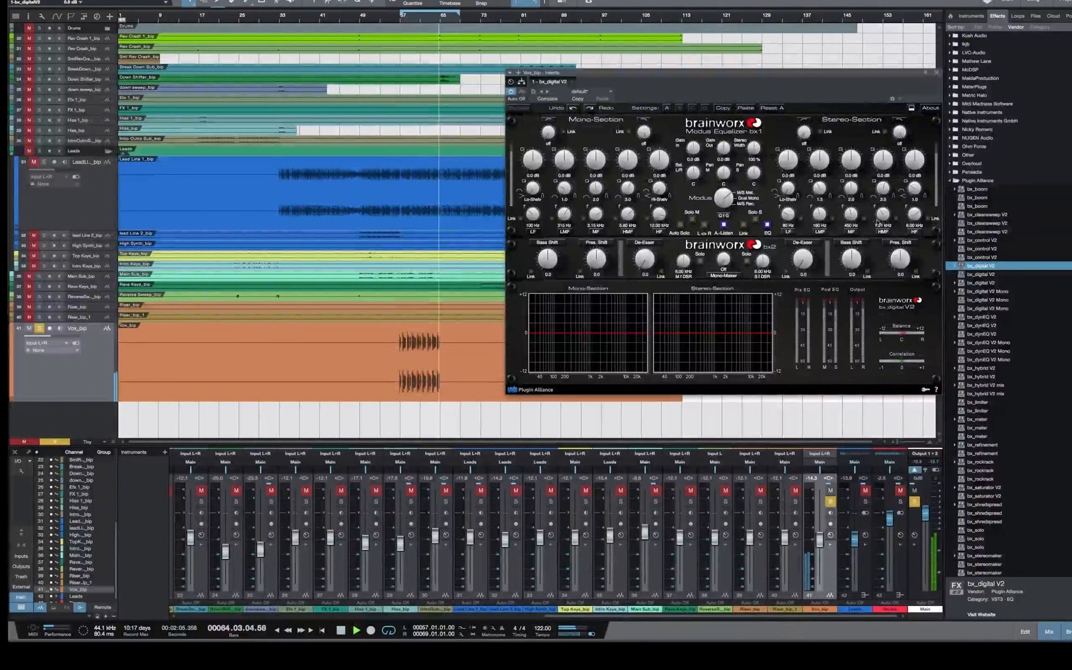
key("space")
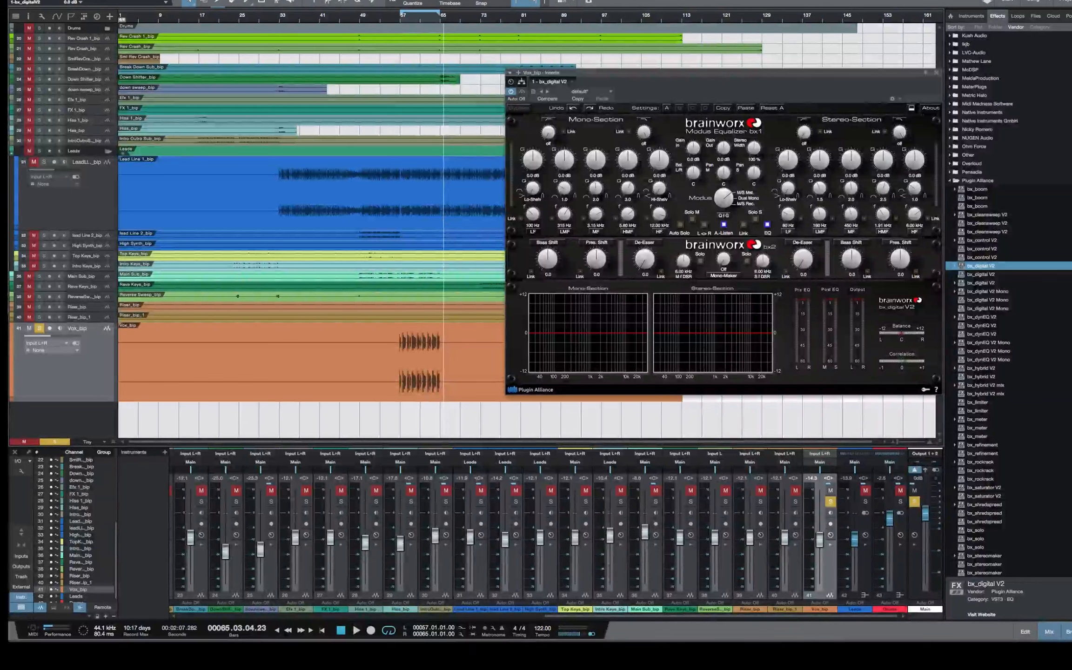
left_click(406, 16)
key("space")
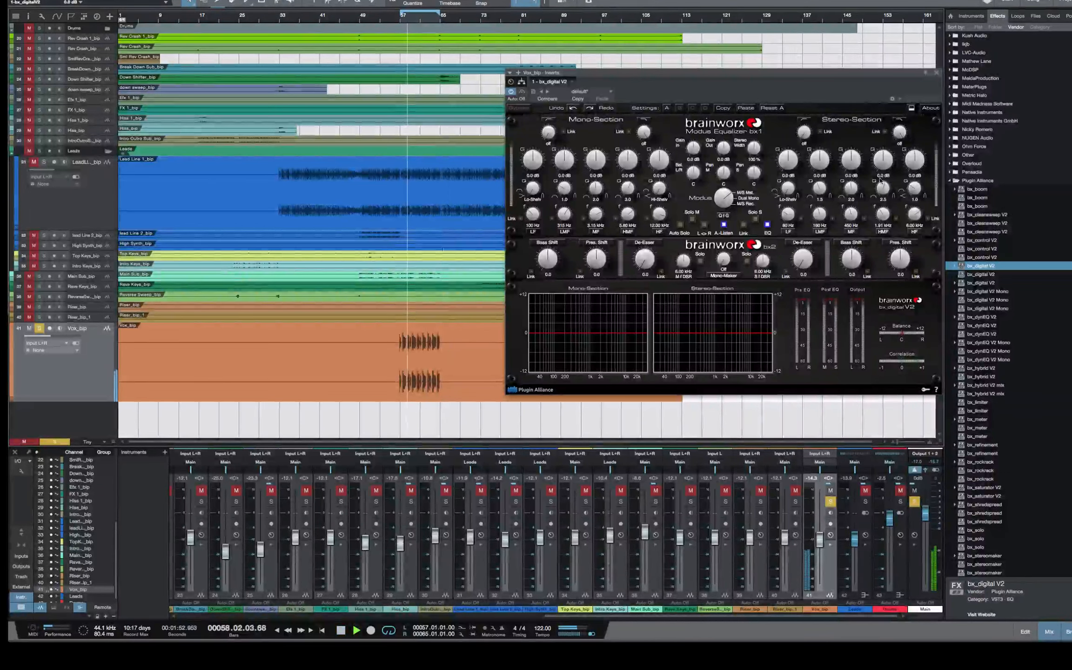
left_click_drag(883, 215, 881, 222)
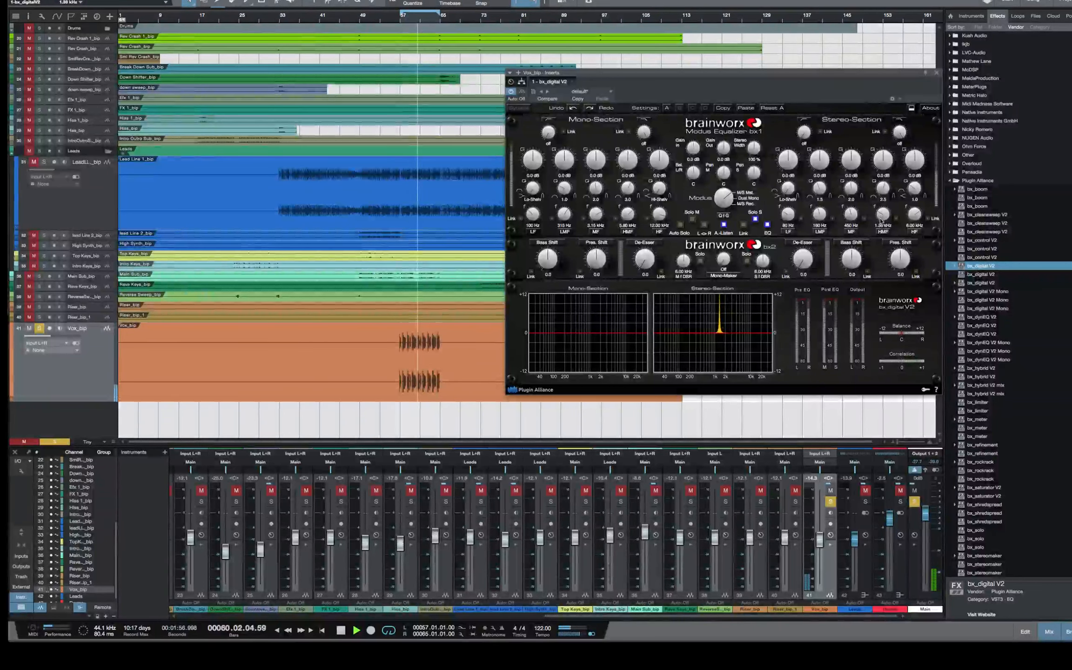
mouse_move(883, 162)
left_mouse_down()
mouse_move(885, 187)
mouse_move(885, 159)
mouse_move(885, 169)
left_mouse_up()
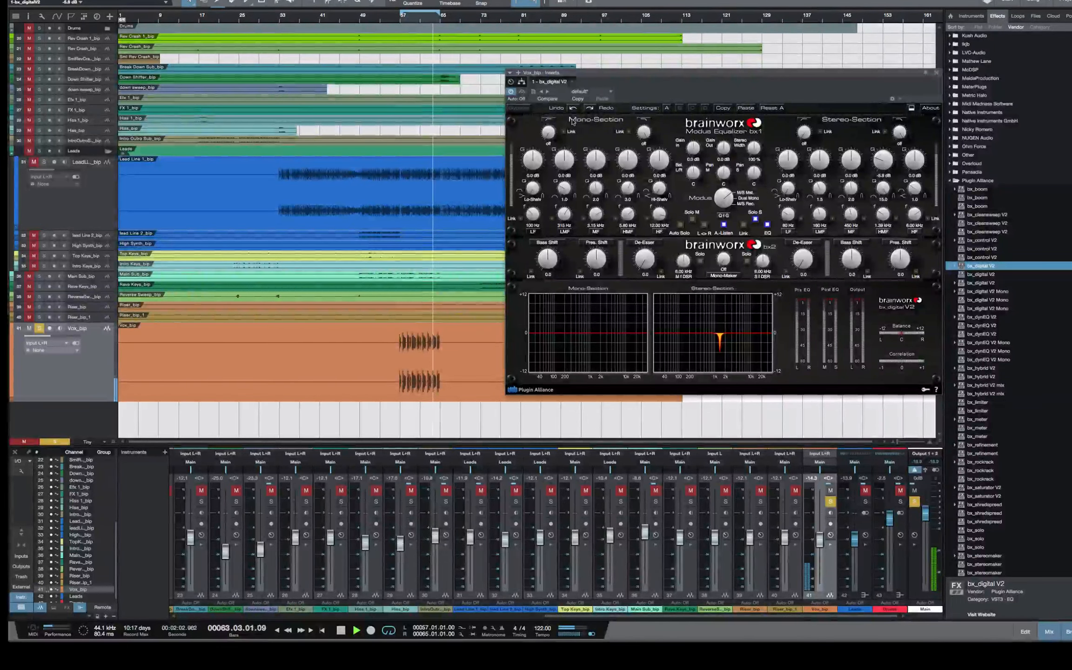
Compare the playing vocal with the equalizer bypassed and active, and close the equalizer's window
left_click(512, 93)
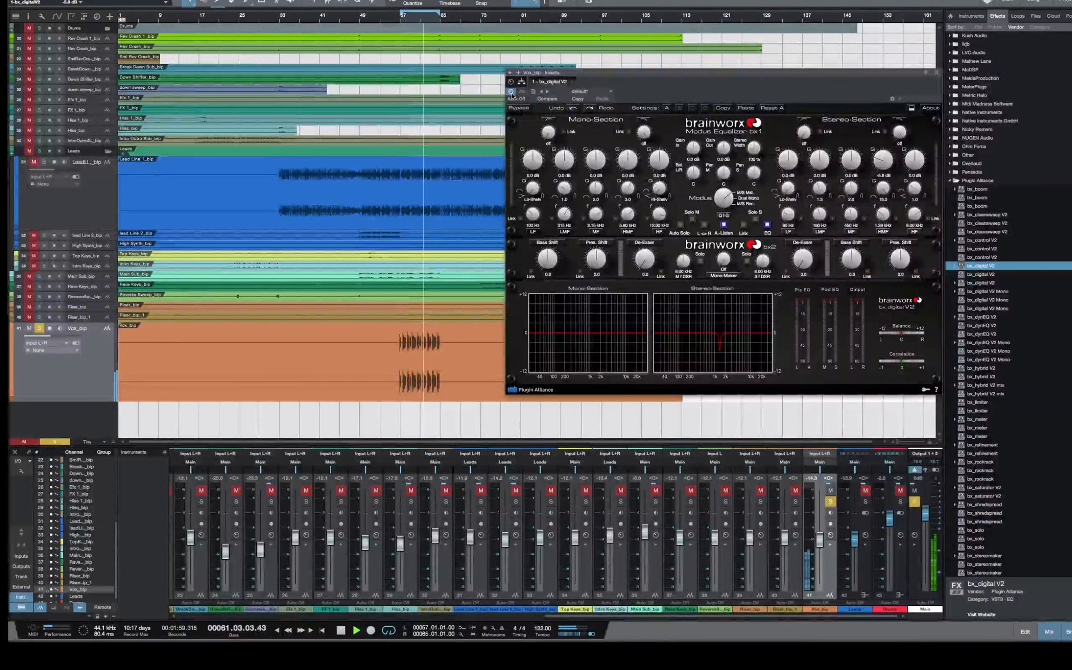
left_click(515, 108)
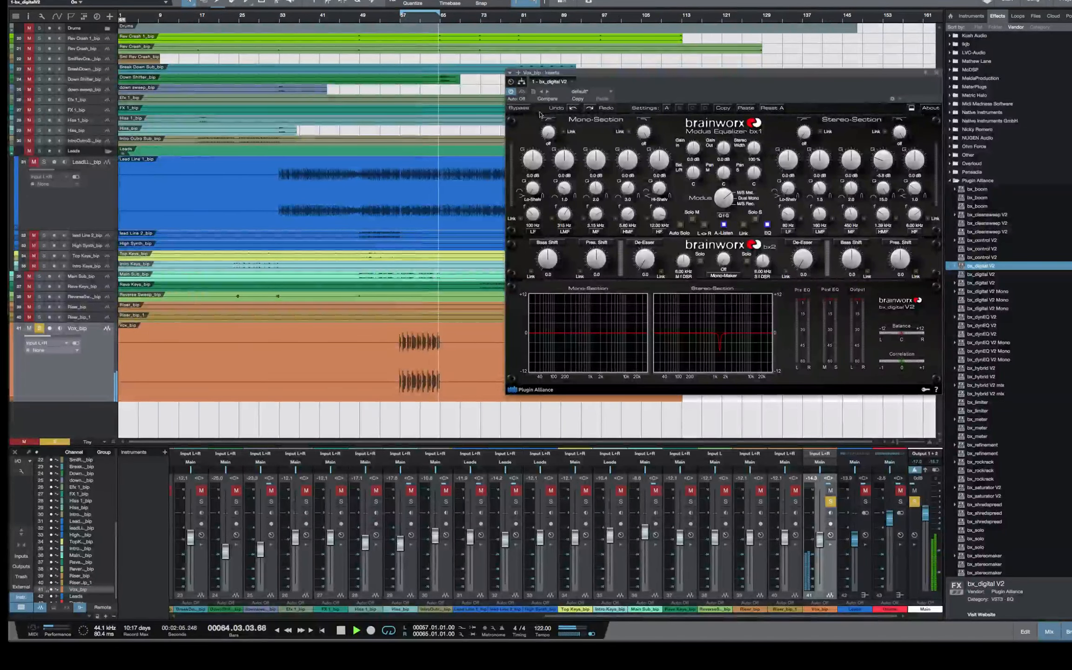
left_click(515, 109)
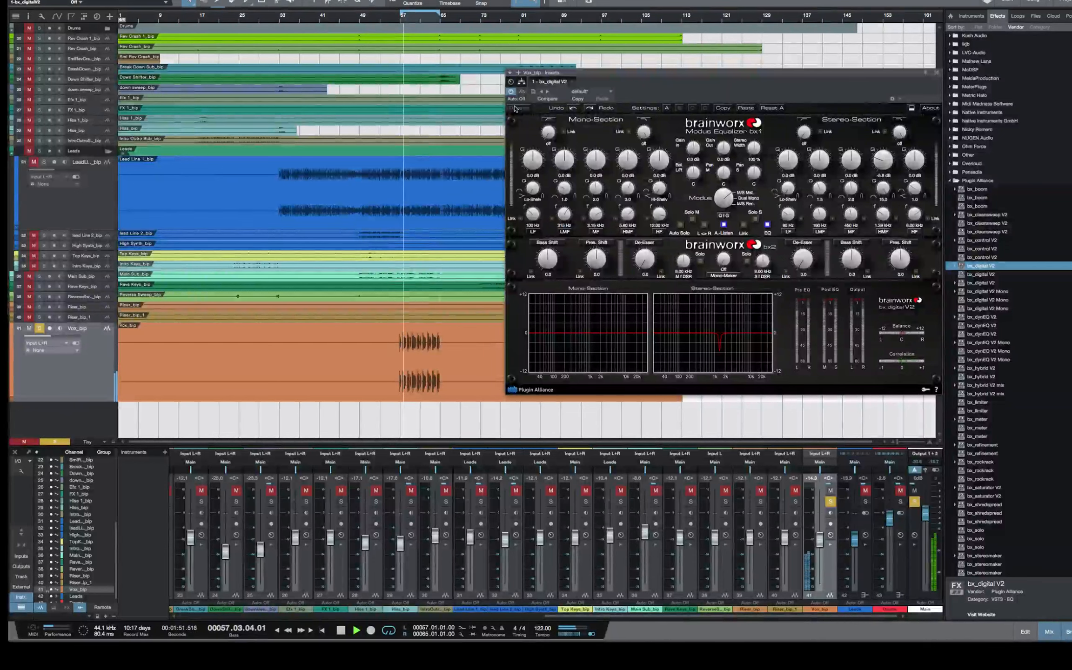
left_click(516, 108)
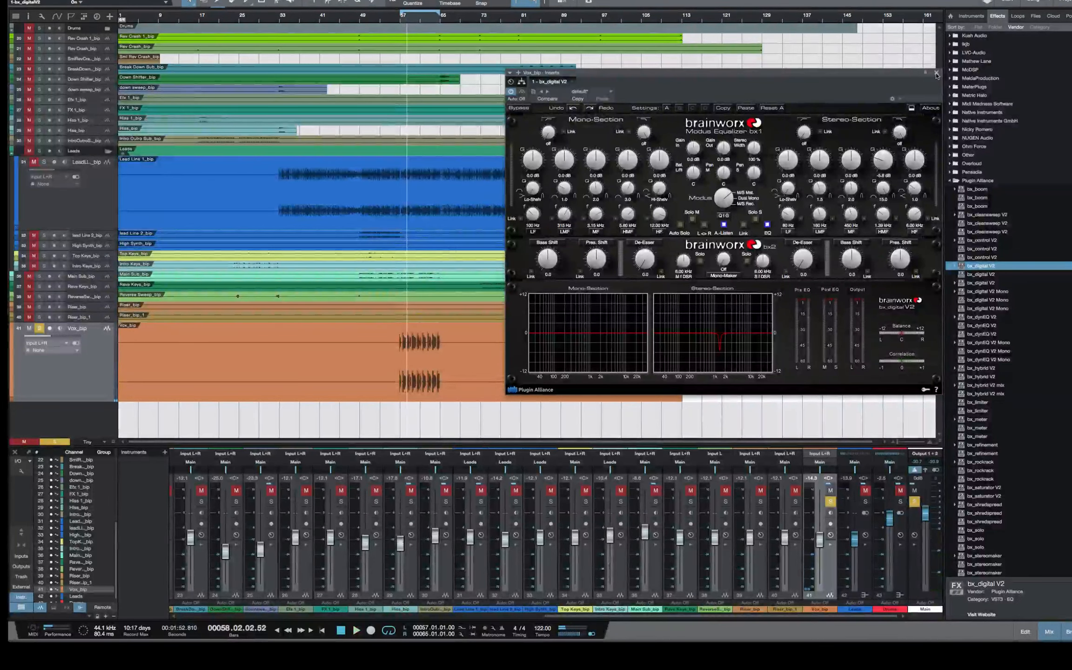
left_click(937, 73)
Insert RVox Stereo from the Waves effects on the Vox_bip channel after the equalizer, with its window clear of the vocal waveform
double_click(978, 181)
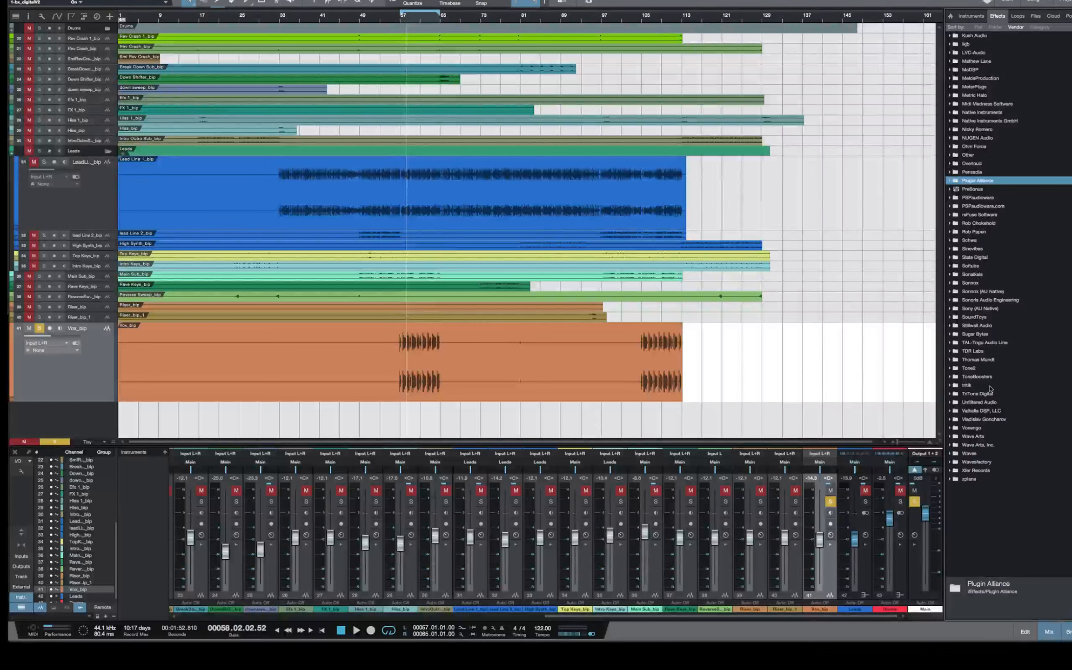
left_click(952, 456)
scroll(1000, 422, "down", 15)
scroll(1000, 422, "down", 10)
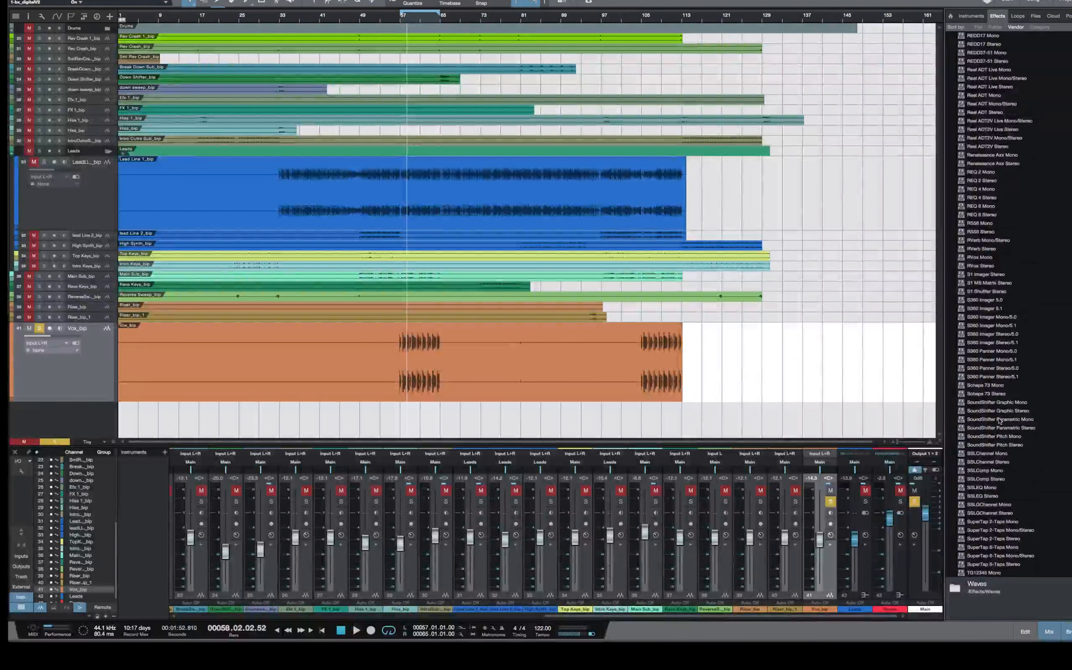
scroll(1000, 421, "up", 5)
scroll(1000, 421, "up", 10)
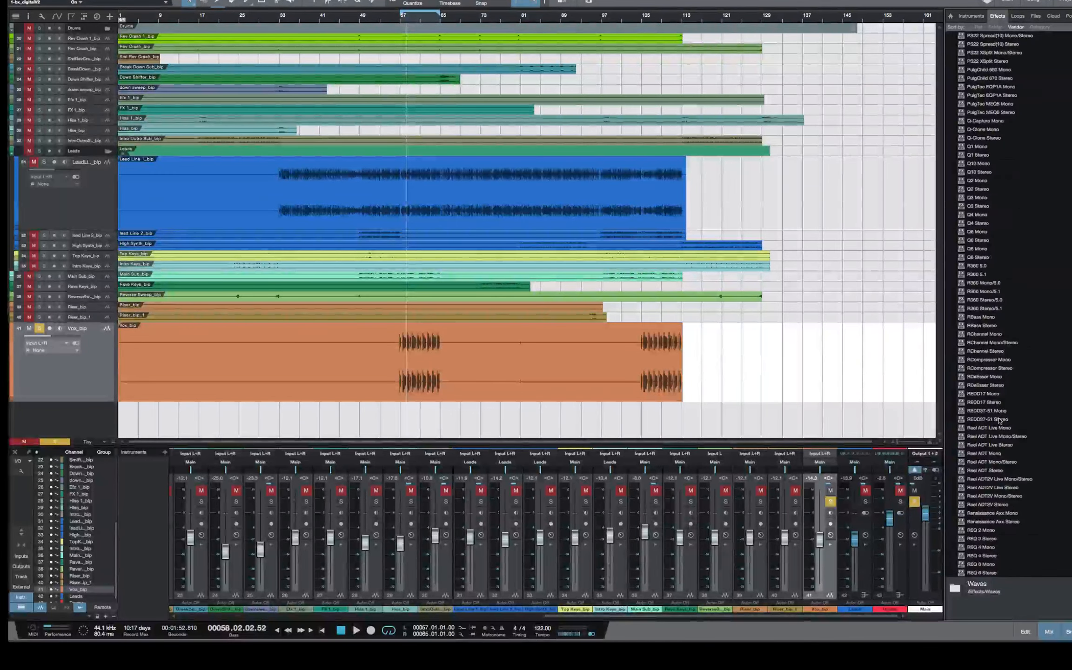
scroll(1000, 421, "down", 2)
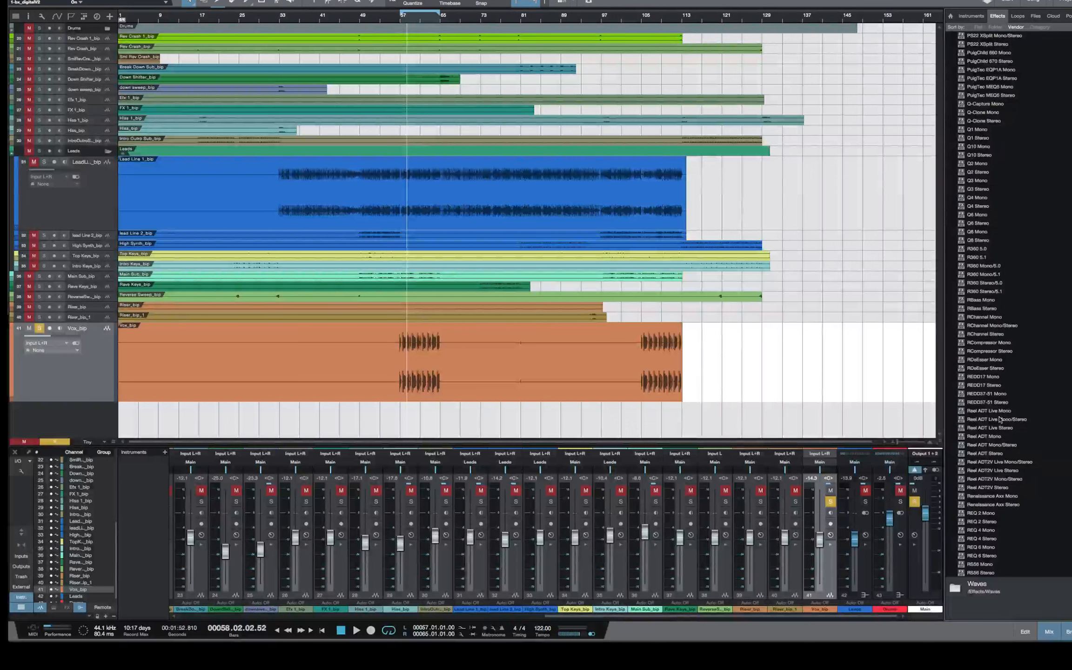
scroll(1040, 392, "down", 1)
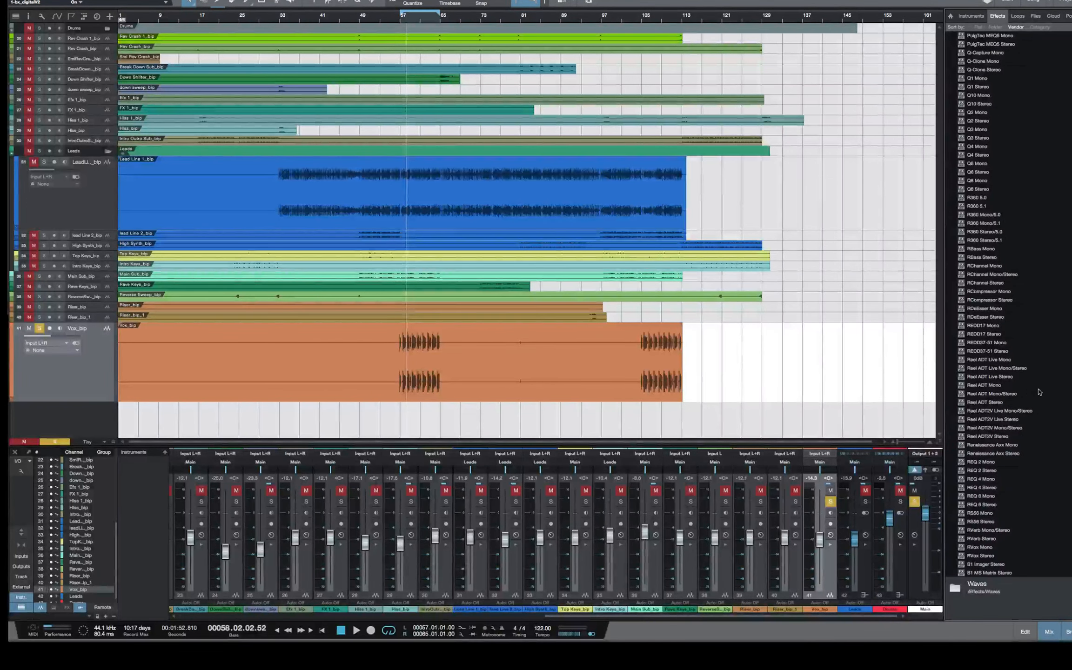
scroll(1038, 393, "down", 3)
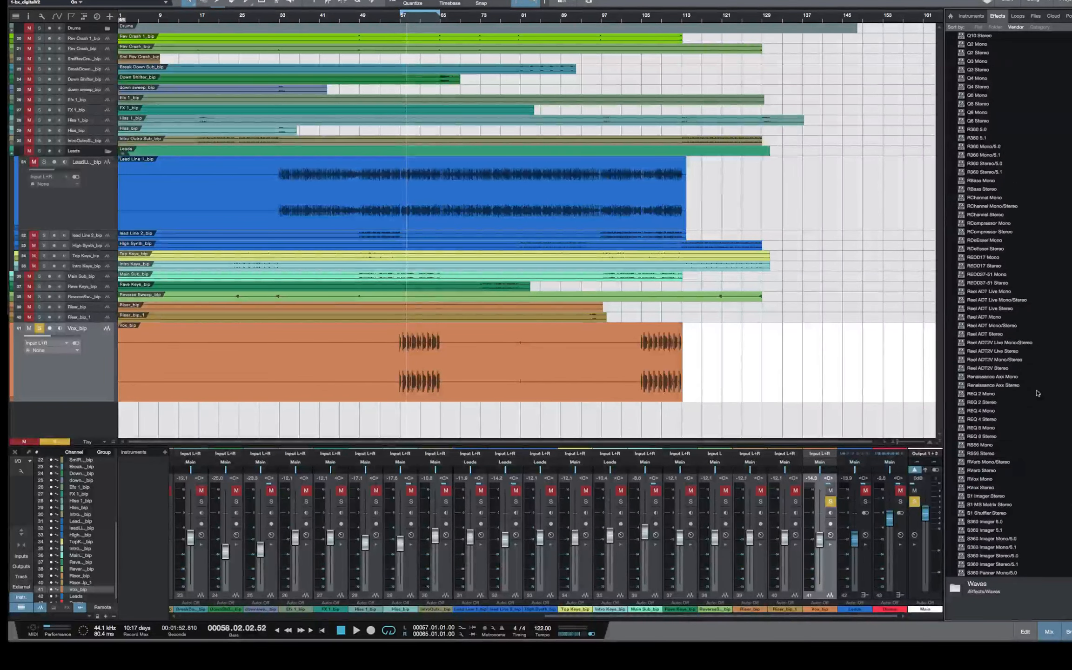
scroll(1038, 393, "down", 3)
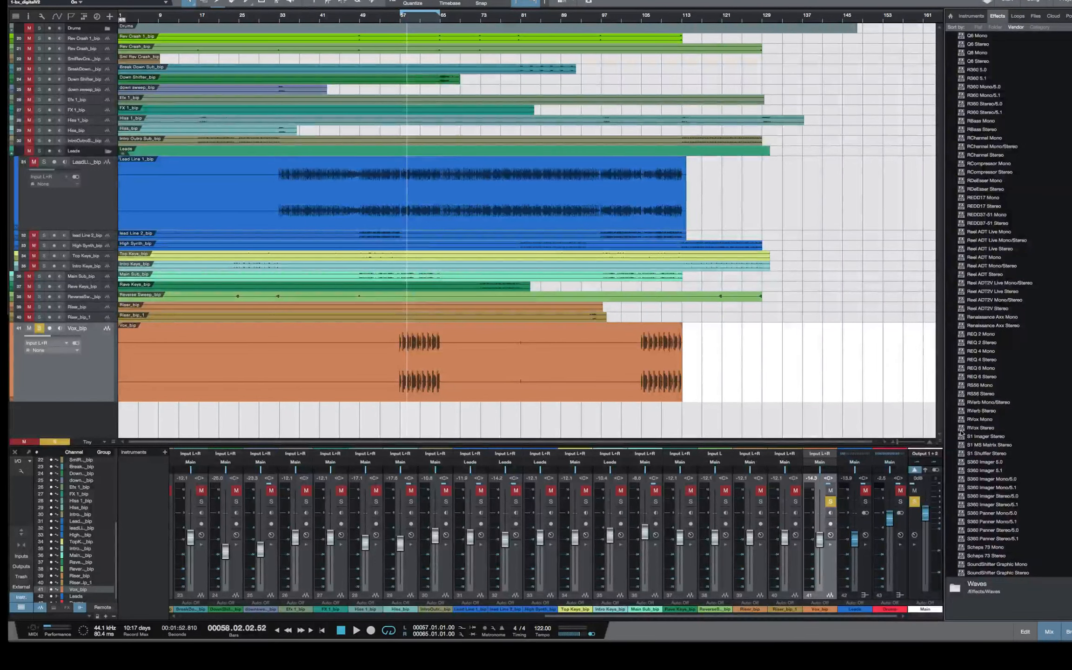
left_click_drag(962, 430, 828, 570)
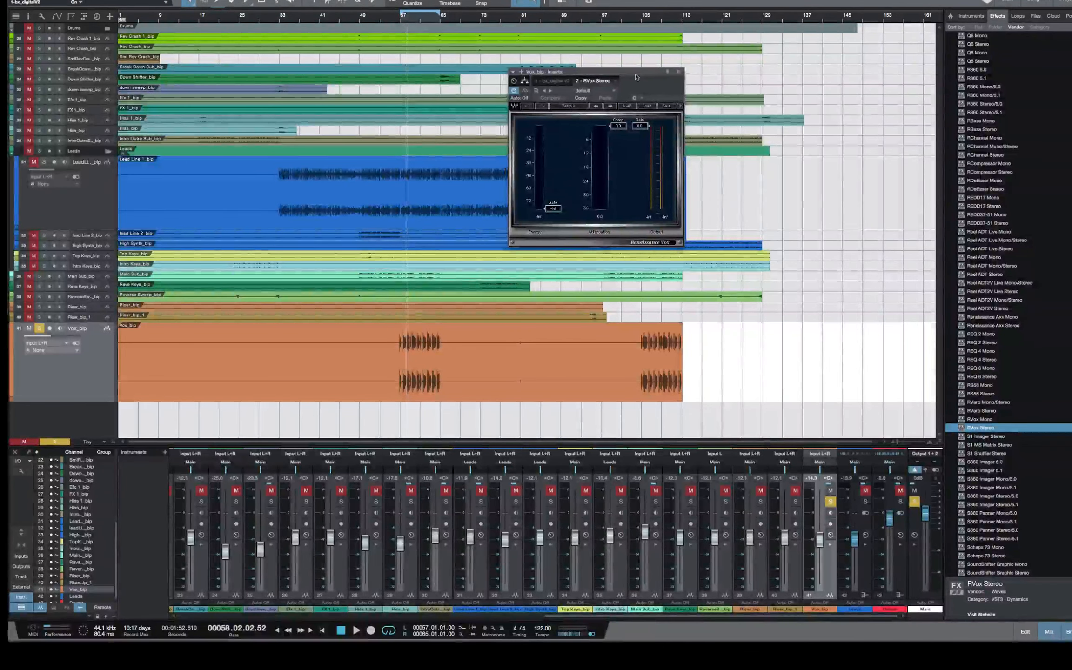
left_click_drag(626, 79, 734, 72)
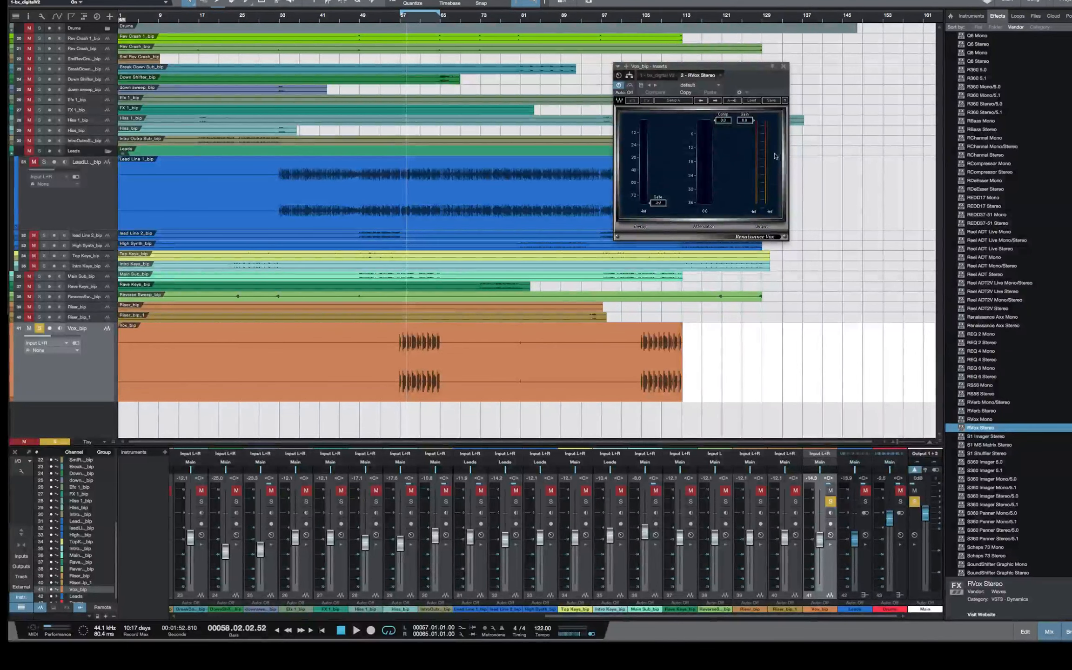
left_click_drag(750, 73, 822, 77)
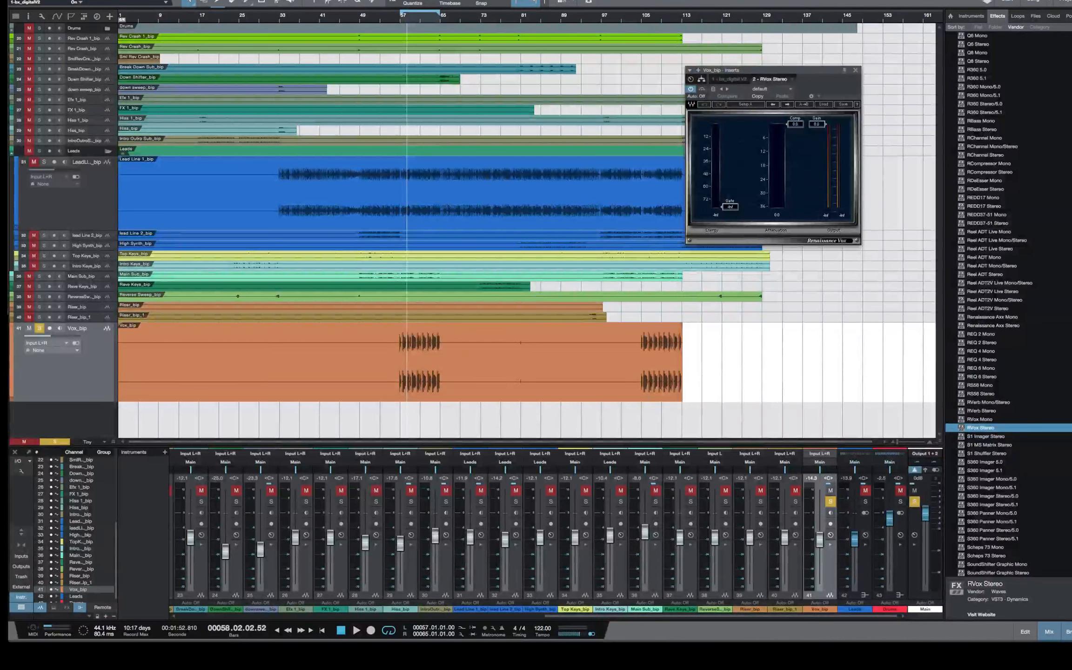
Shrink the workspace window to check the live chat behind it, and widen the window again
left_click_drag(1071, 631, 887, 599)
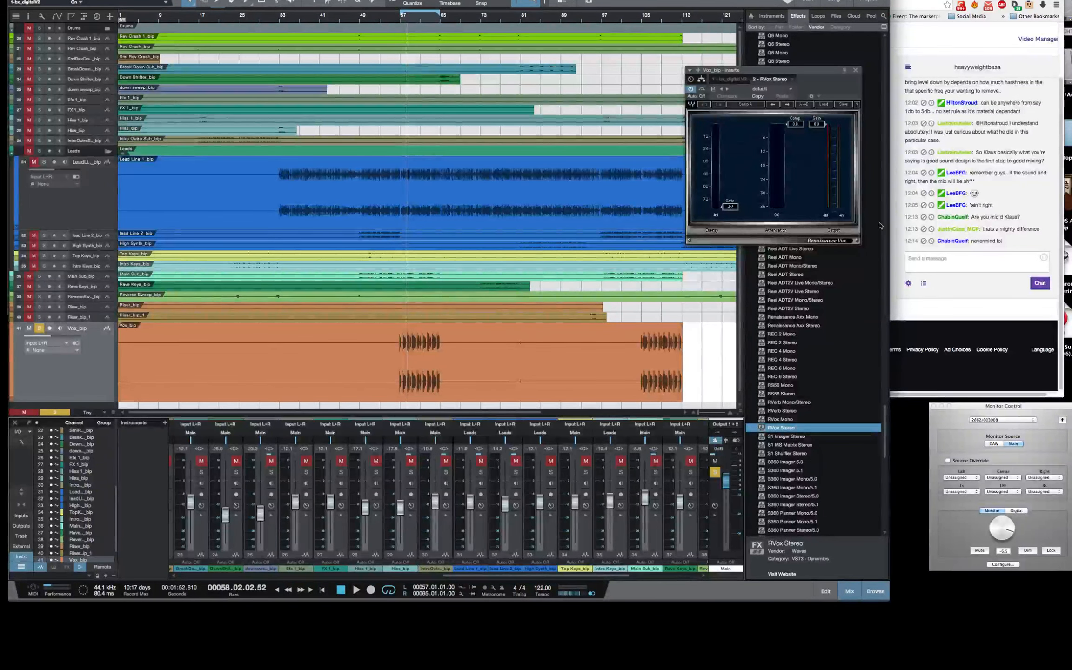
left_click_drag(821, 69, 850, 88)
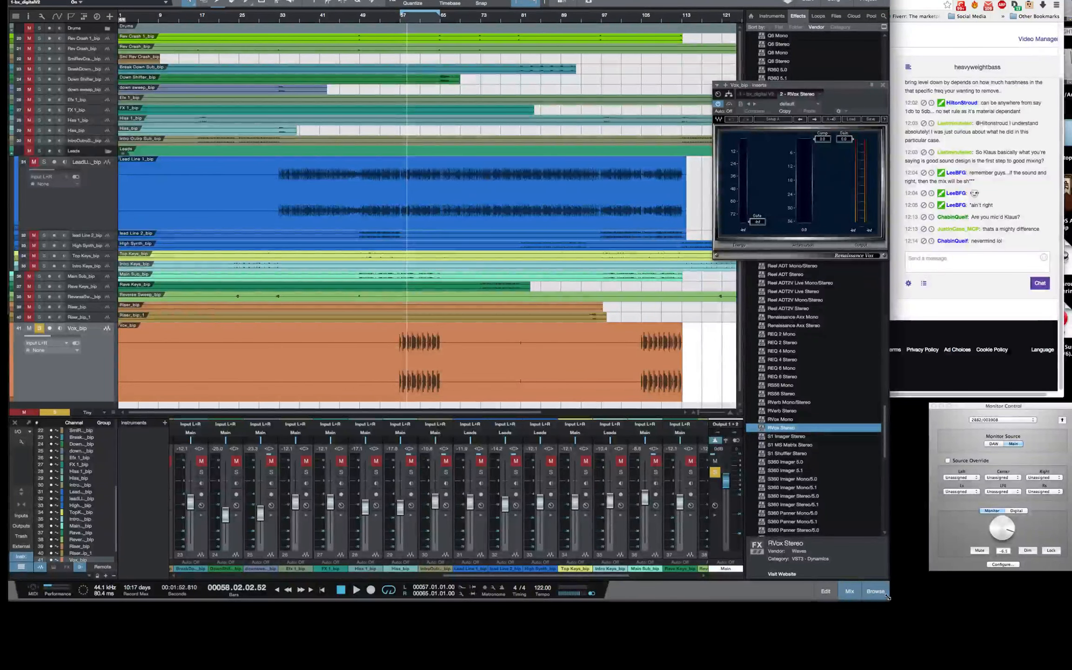
left_click_drag(888, 597, 1063, 612)
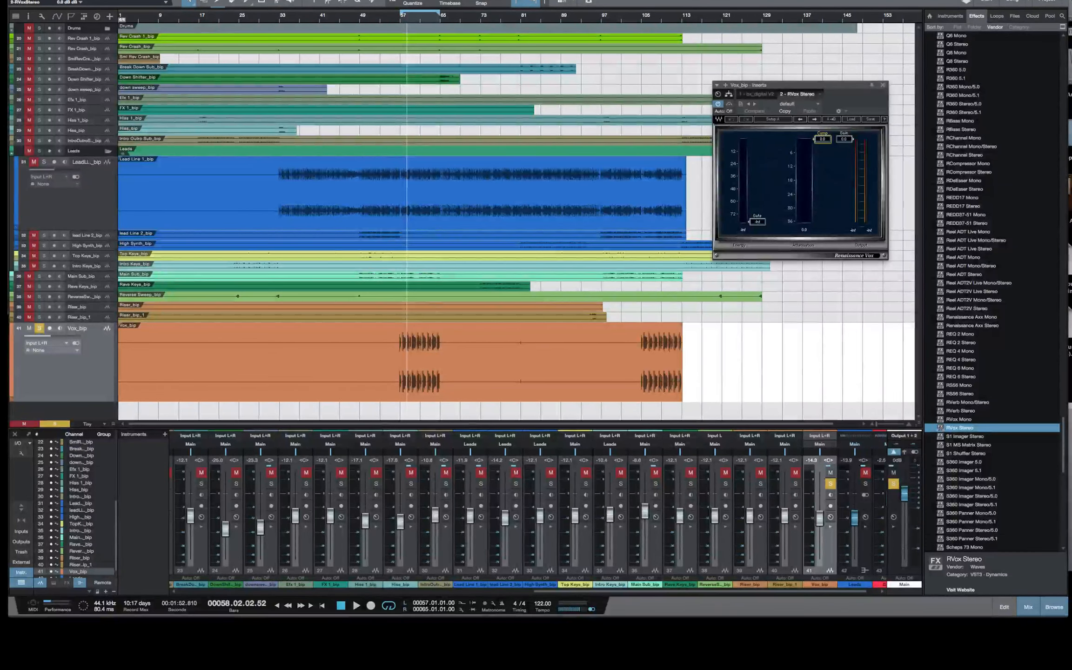
While playing the vocal, set RVox compression to about -7.8 dB and gain to about -4.5 dB, comparing with bypass, and stop playback
mouse_move(821, 141)
left_mouse_down()
mouse_move(822, 193)
mouse_move(821, 142)
left_mouse_up()
key("space")
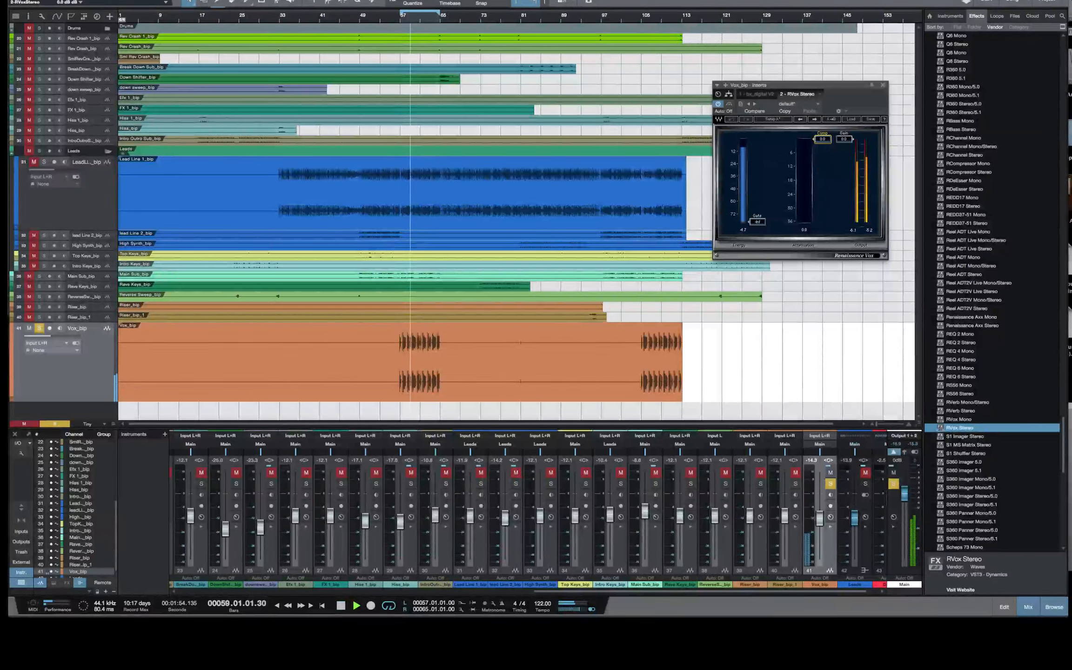
left_click_drag(822, 138, 845, 153)
left_click(720, 106)
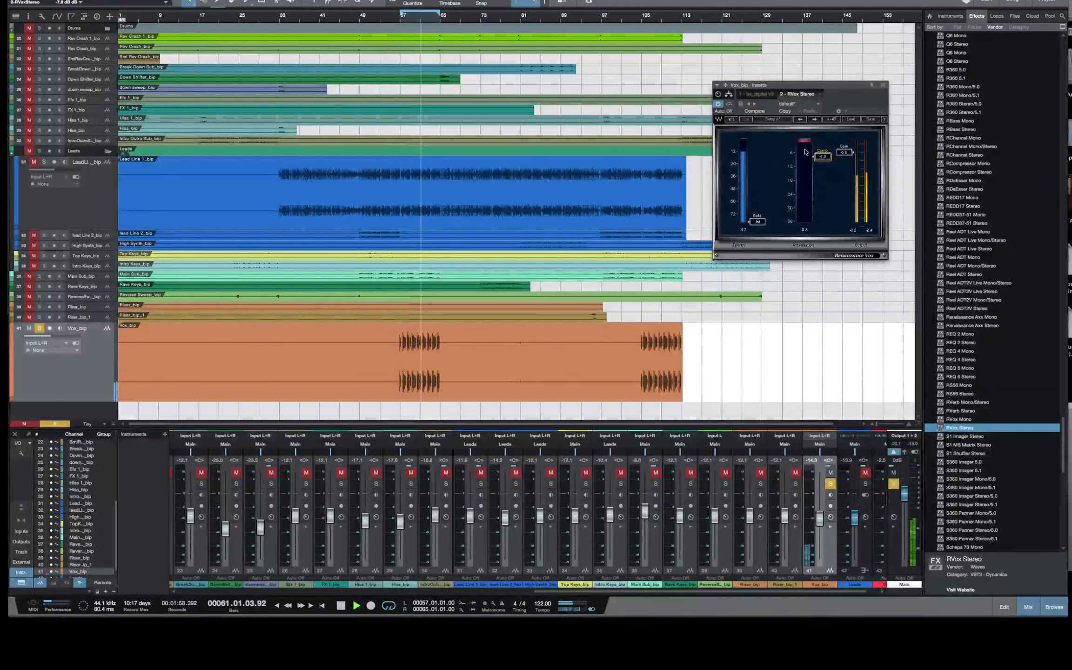
left_click_drag(843, 157, 843, 154)
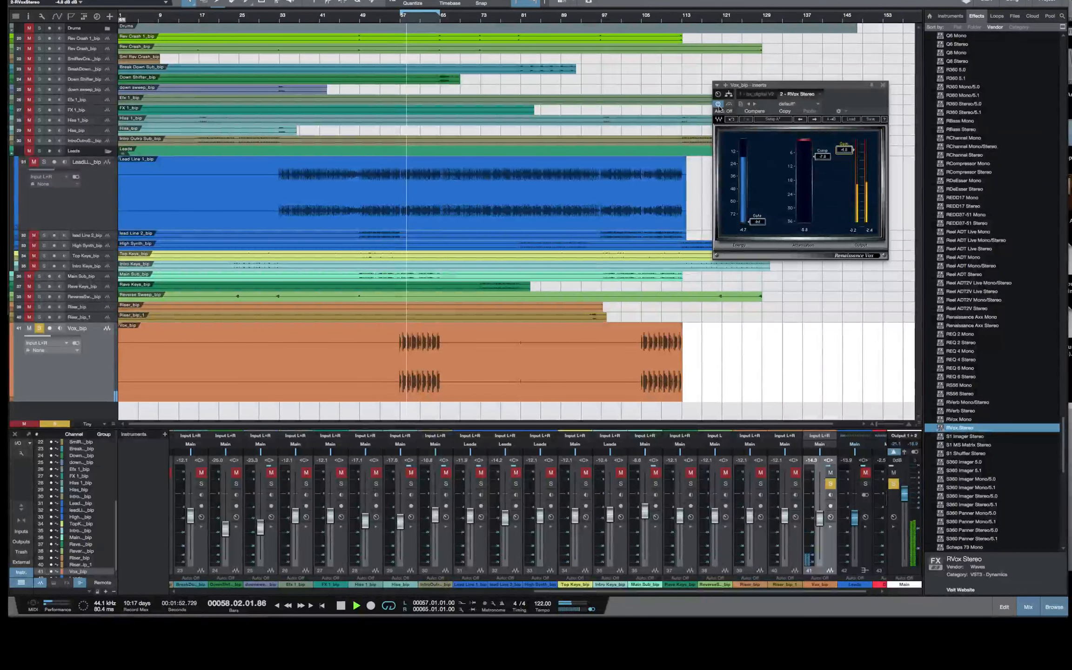
key("space")
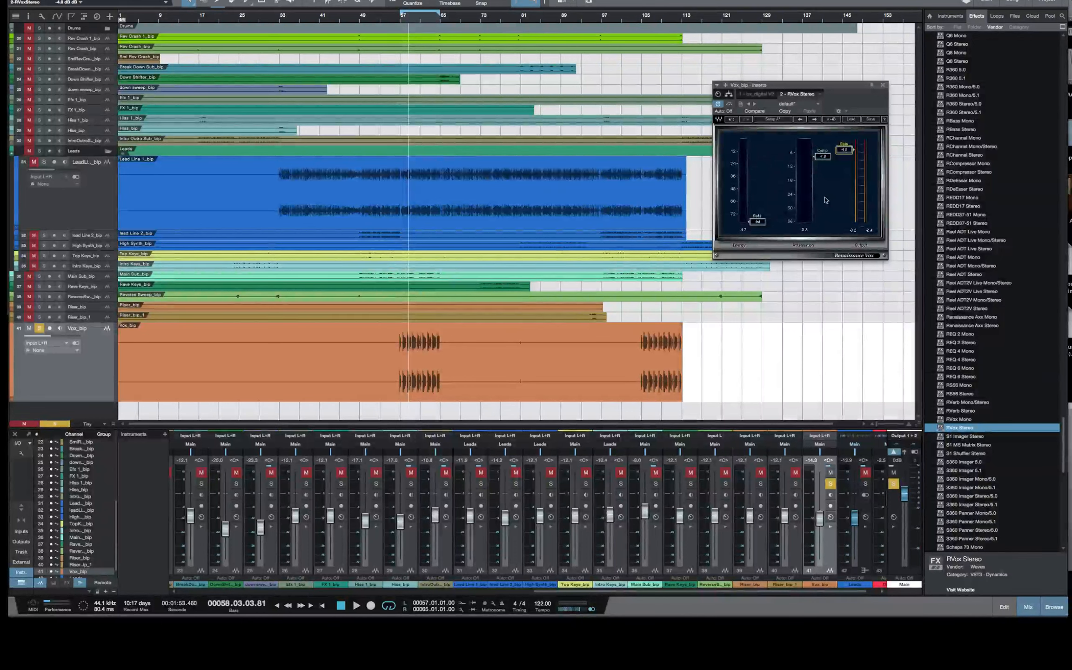
left_click_drag(817, 85, 846, 77)
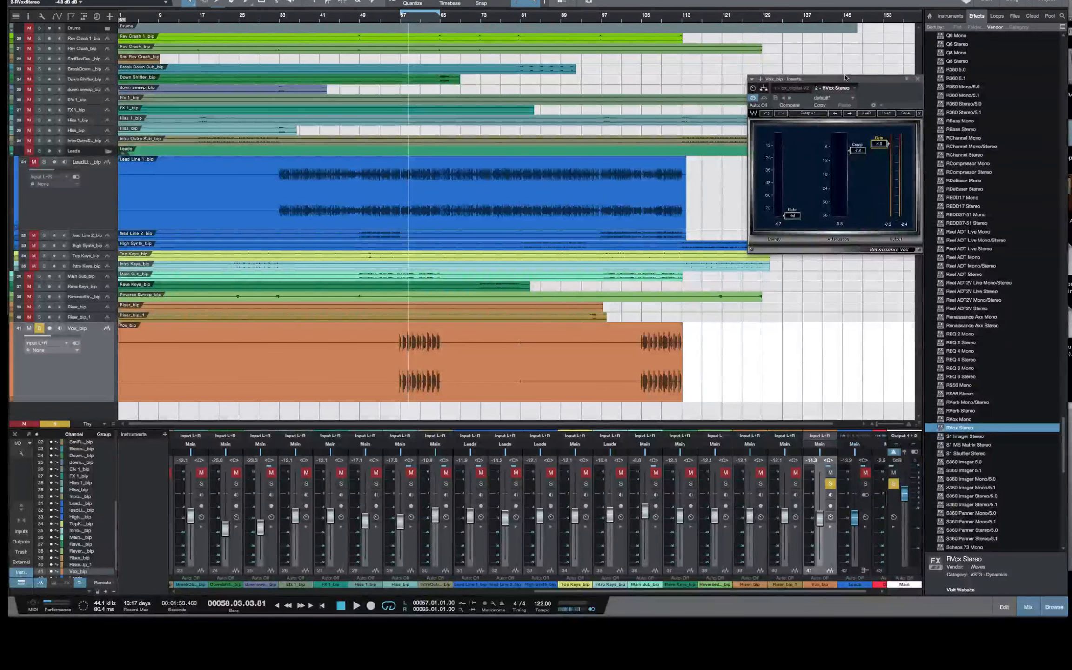
mouse_move(844, 79)
left_mouse_down()
mouse_move(879, 78)
mouse_move(824, 80)
left_mouse_up()
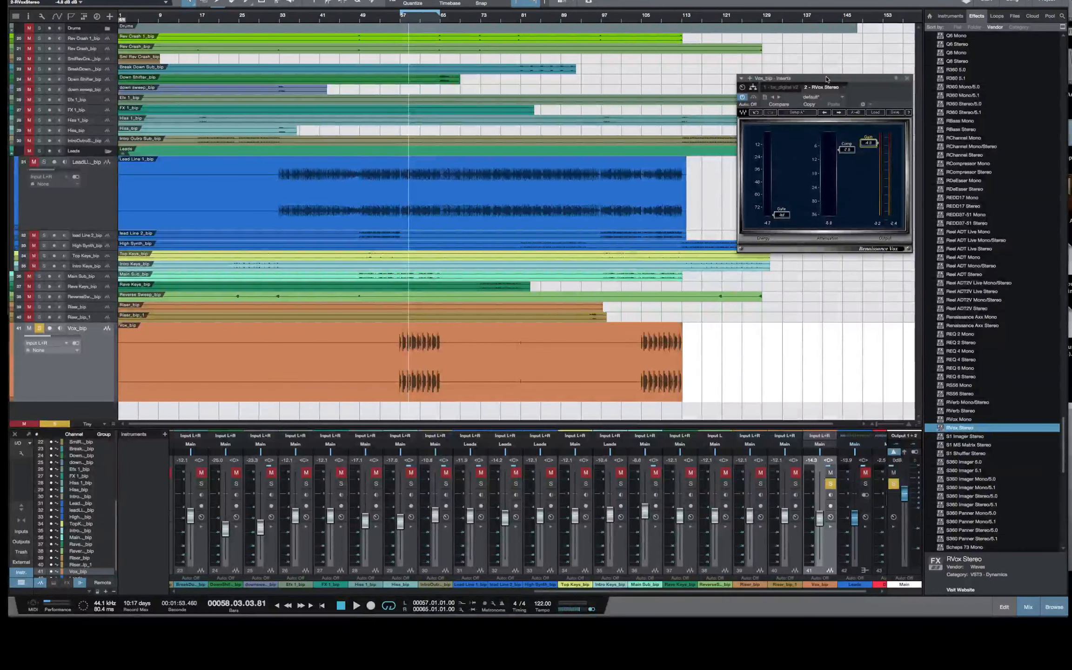
Play the soloed vocal, comparing RVox Stereo bypassed and active, and unsolo the Vox_bip track
key("space")
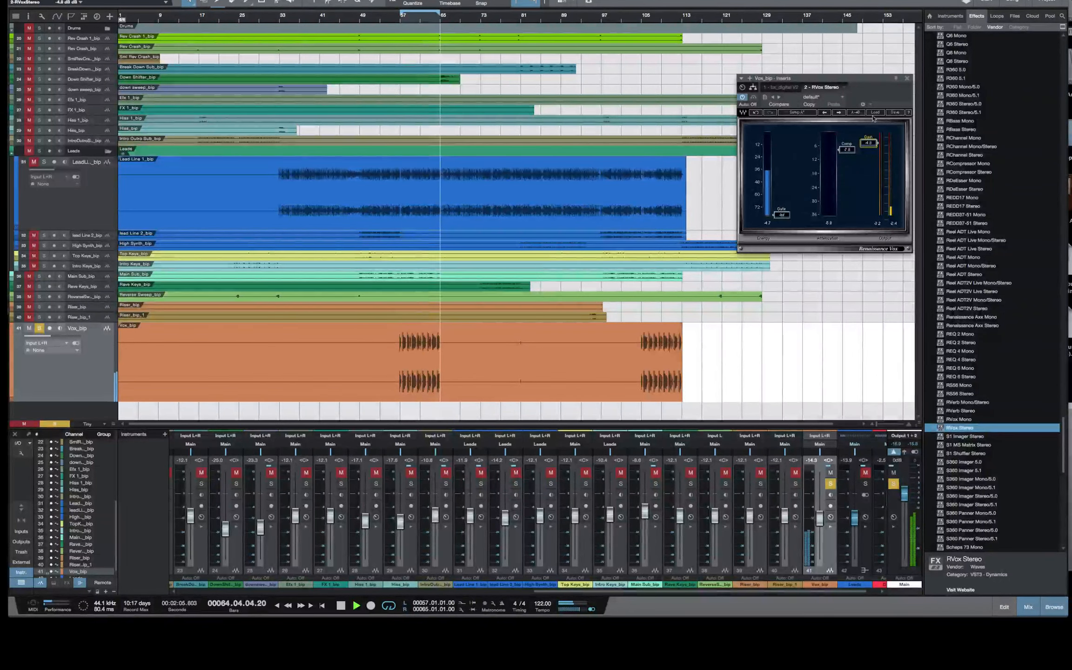
left_click(743, 97)
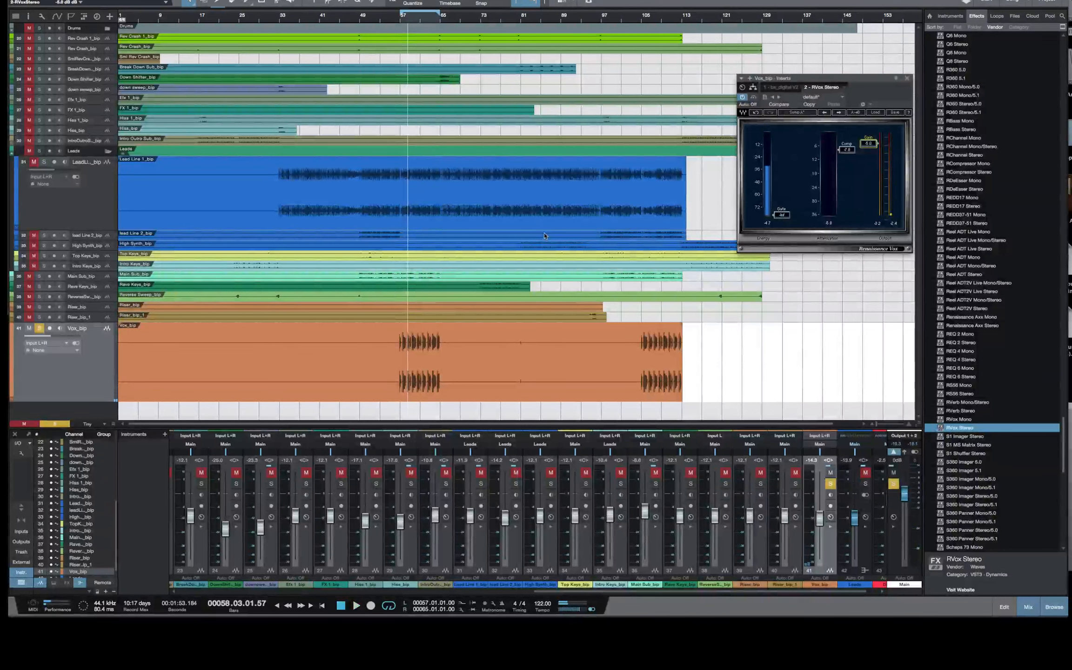
left_click(39, 329)
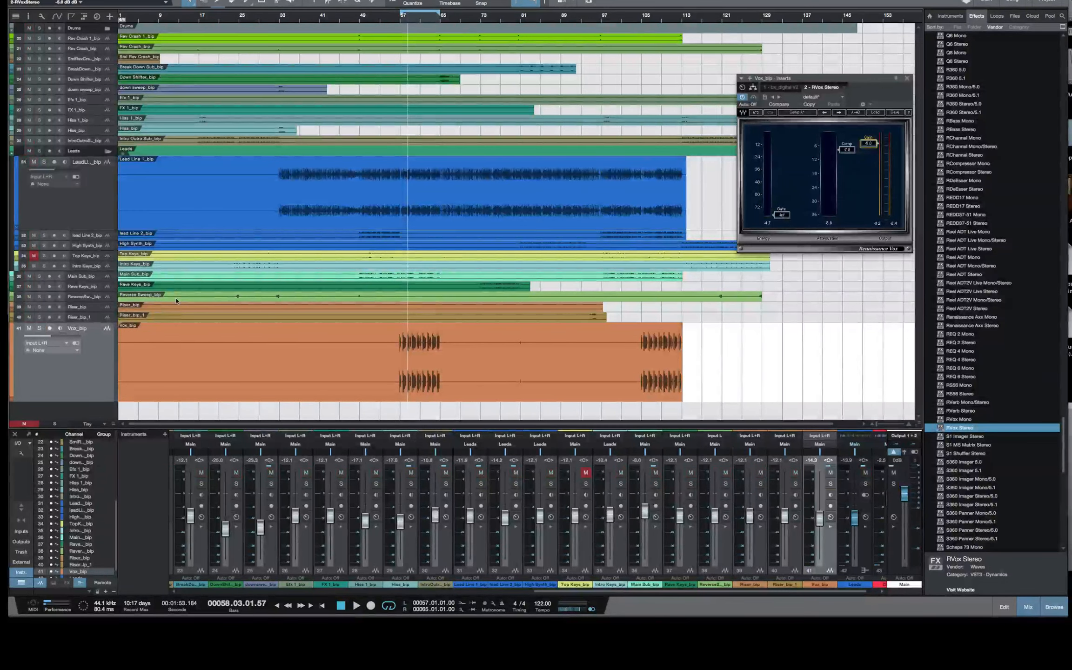
Play the full mix and raise the Vox_bip channel's volume to about -11.8 dB
key("space")
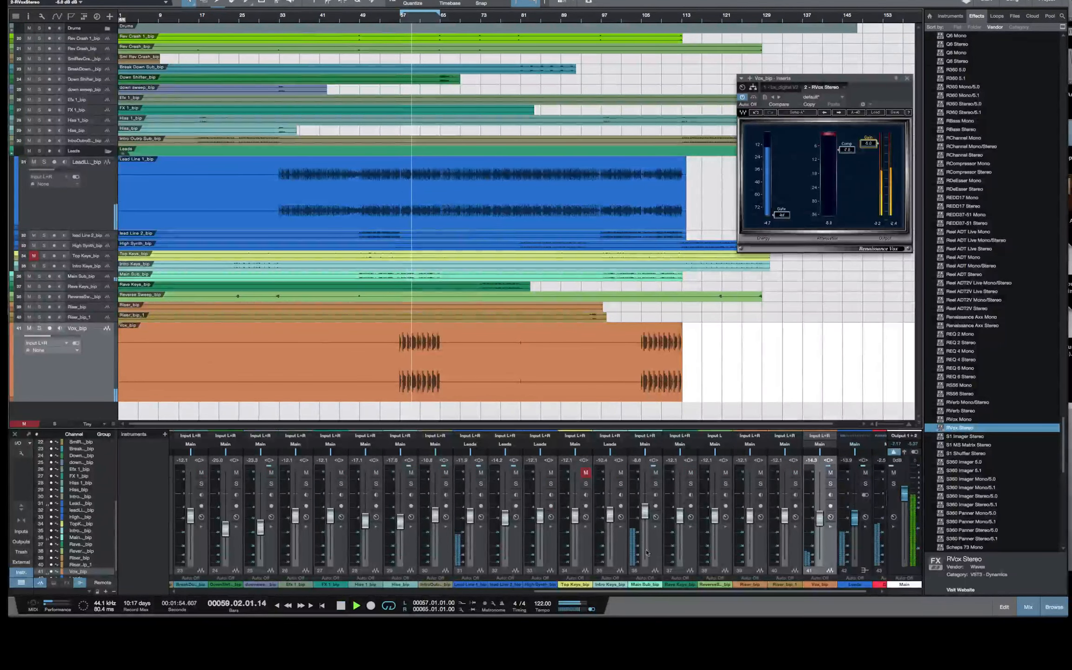
left_click(820, 525)
left_click_drag(820, 525, 818, 525)
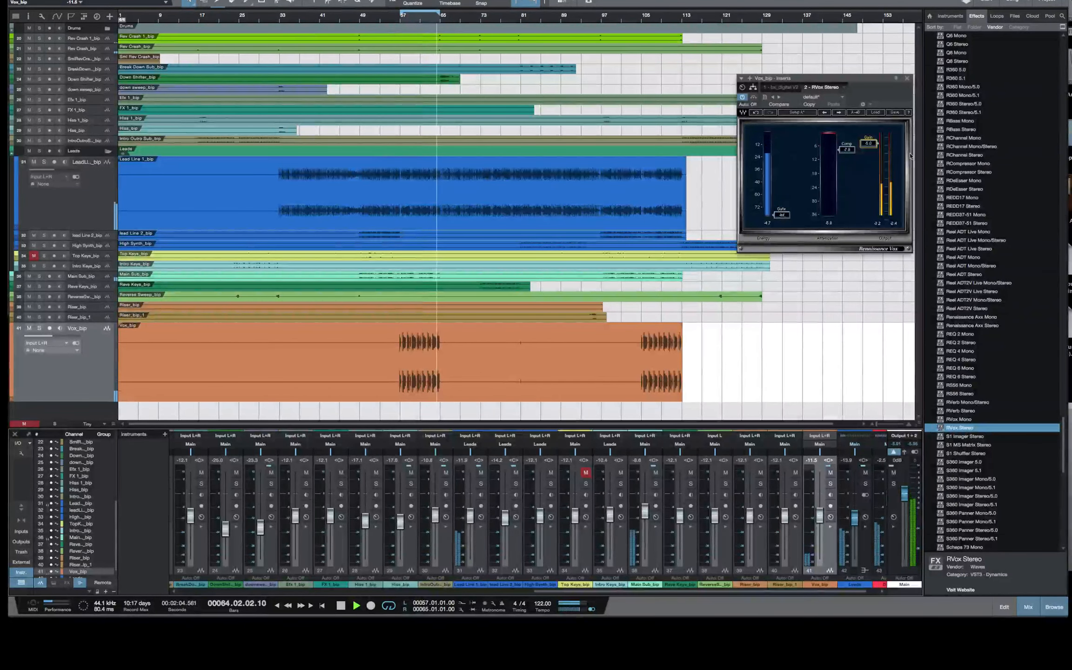
Close the RVox Stereo window and collapse the Waves folder in the effects list
left_click(907, 78)
scroll(975, 119, "up", 9)
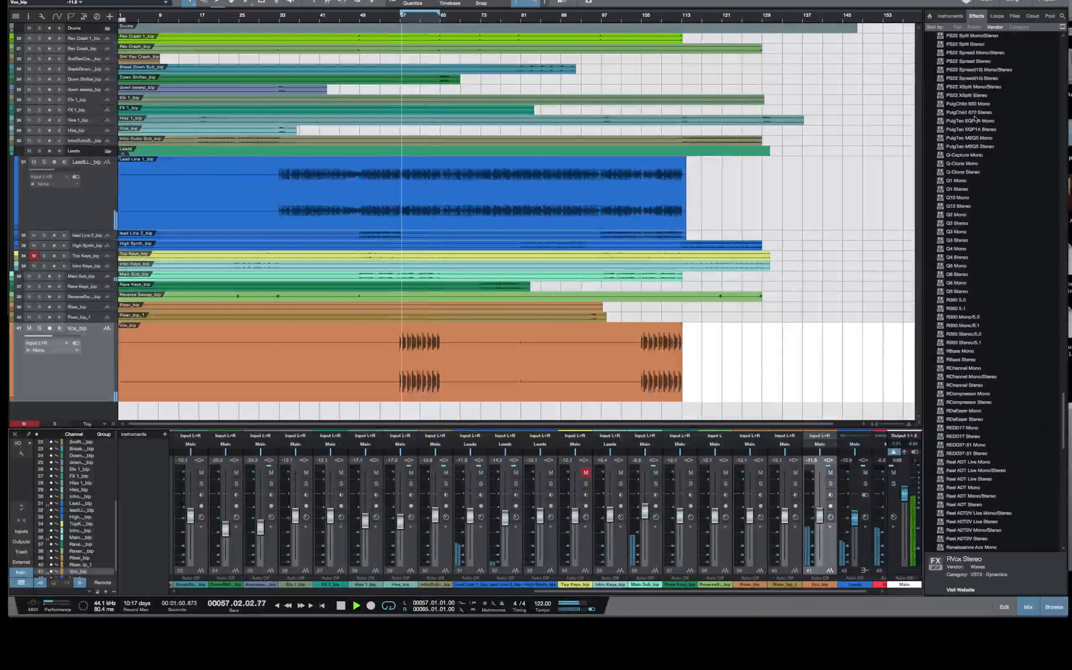
scroll(975, 118, "up", 10)
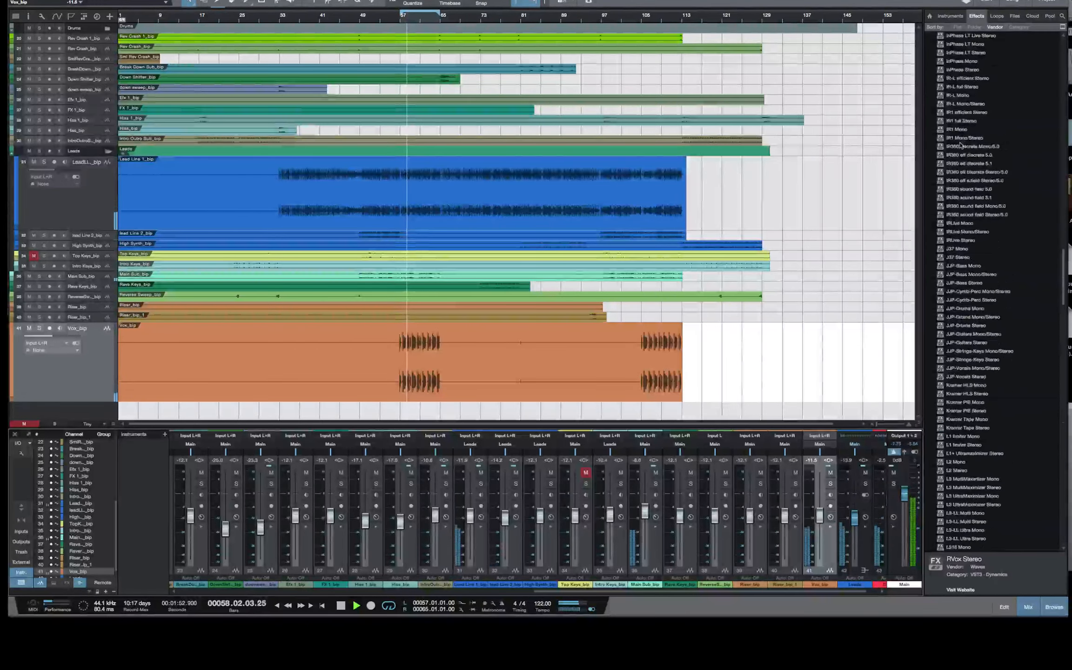
scroll(961, 146, "up", 10)
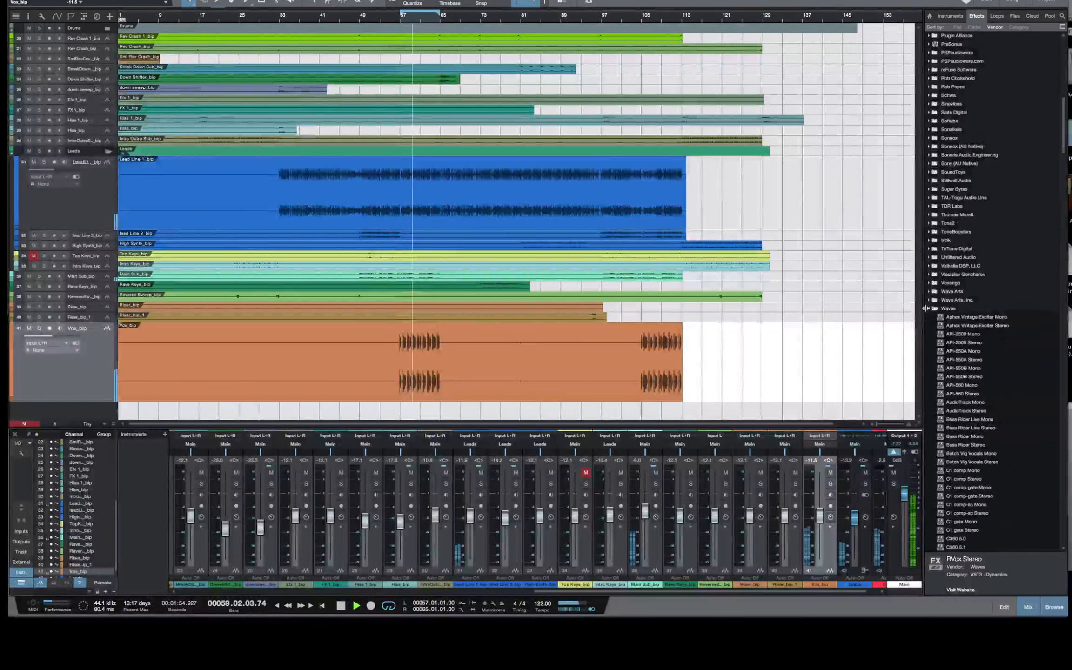
left_click(928, 308)
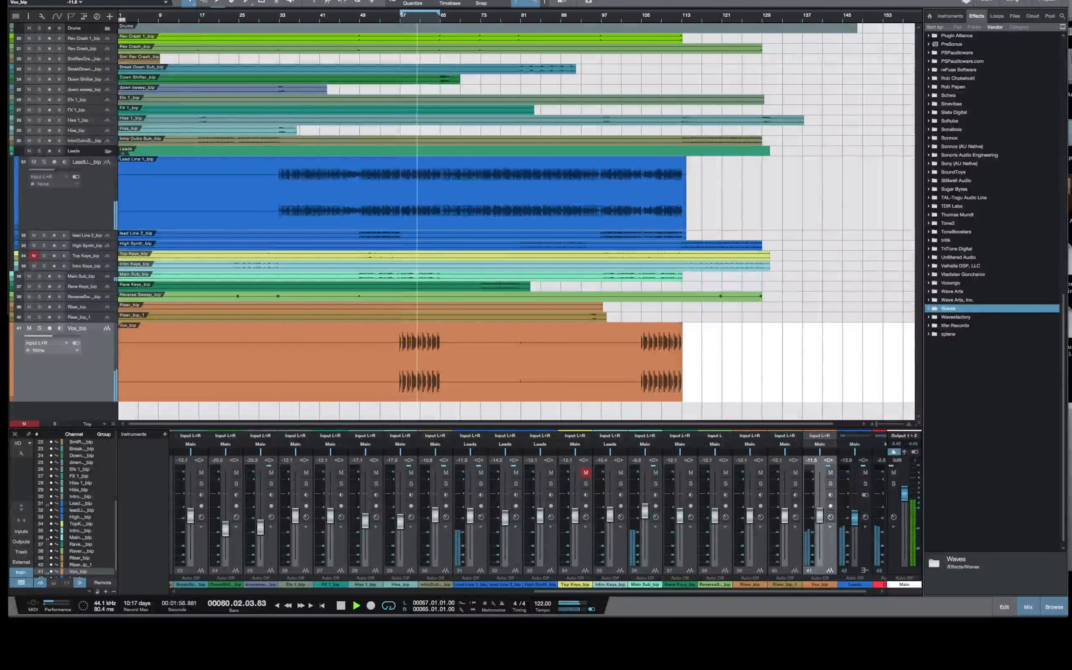
Save the song and, with playback stopped, extend the loop range across the whole song from bar 1 to bar 148
left_click(69, 0)
left_click(83, 61)
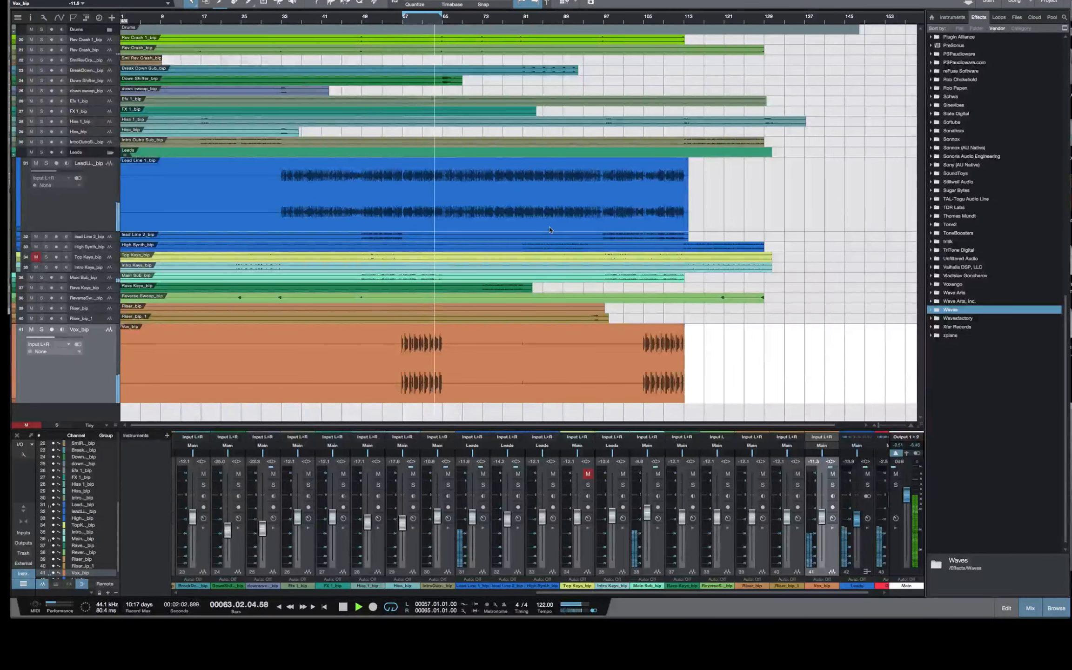
key("space")
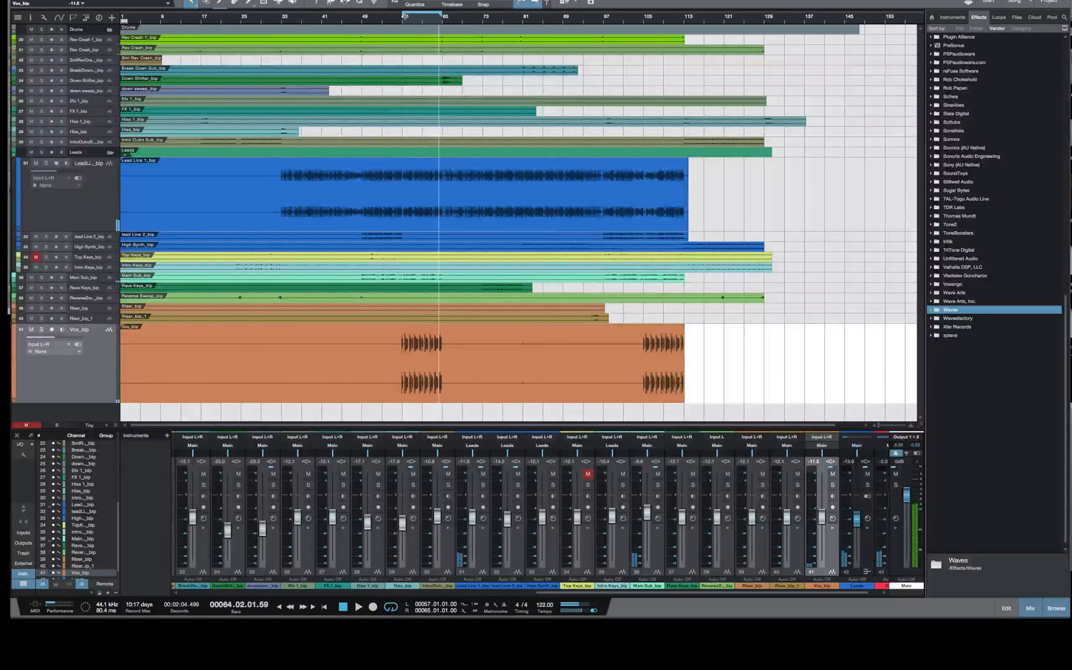
left_click_drag(405, 17, 120, 17)
left_click_drag(464, 18, 859, 56)
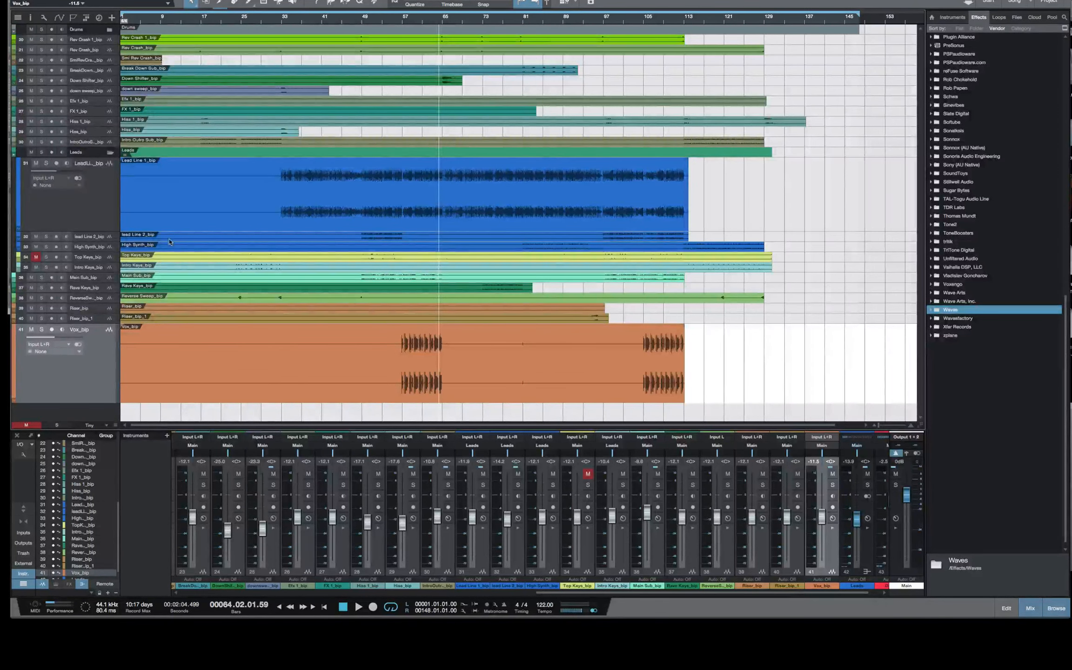
Choose K14 as the Main output's meter scale, and shrink and widen the workspace window to check the live chat
right_click(920, 526)
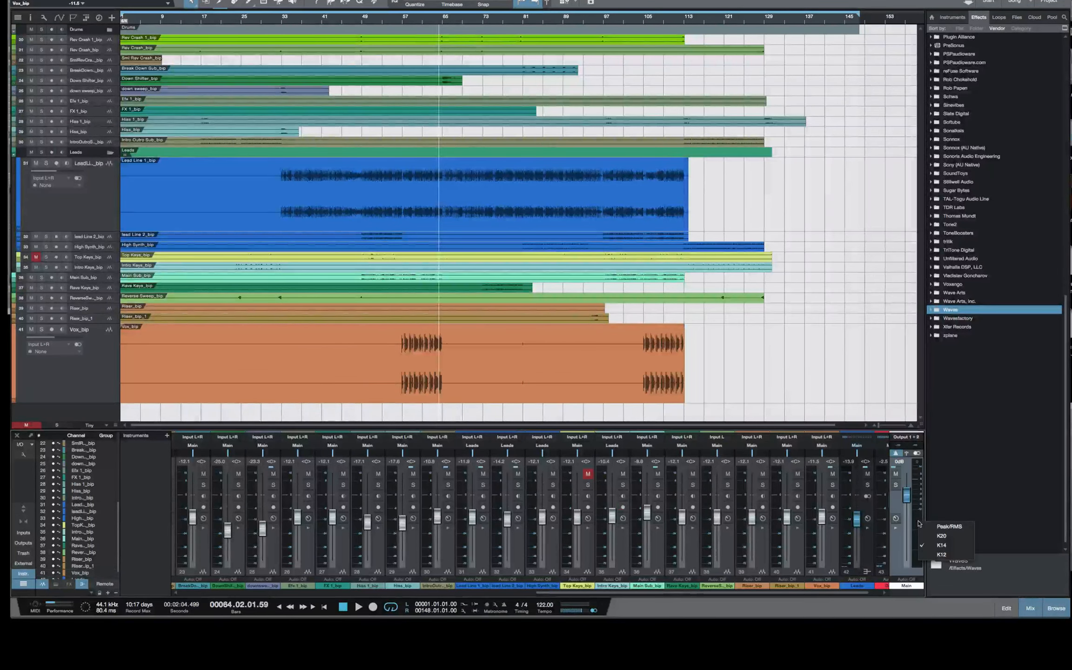
left_click(934, 546)
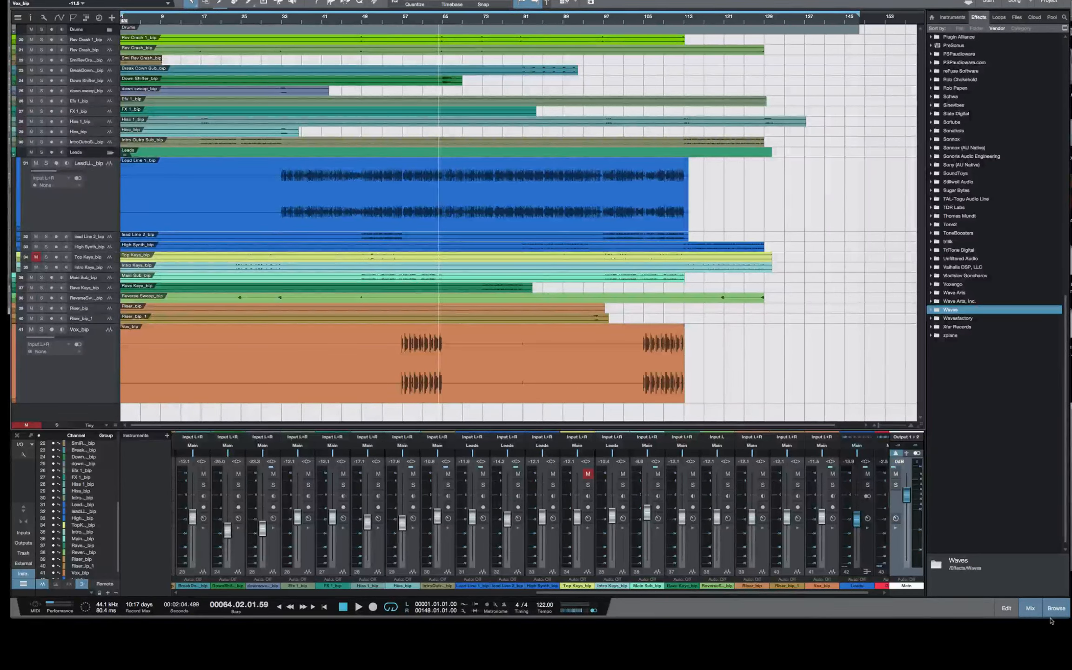
left_click_drag(1064, 617, 880, 605)
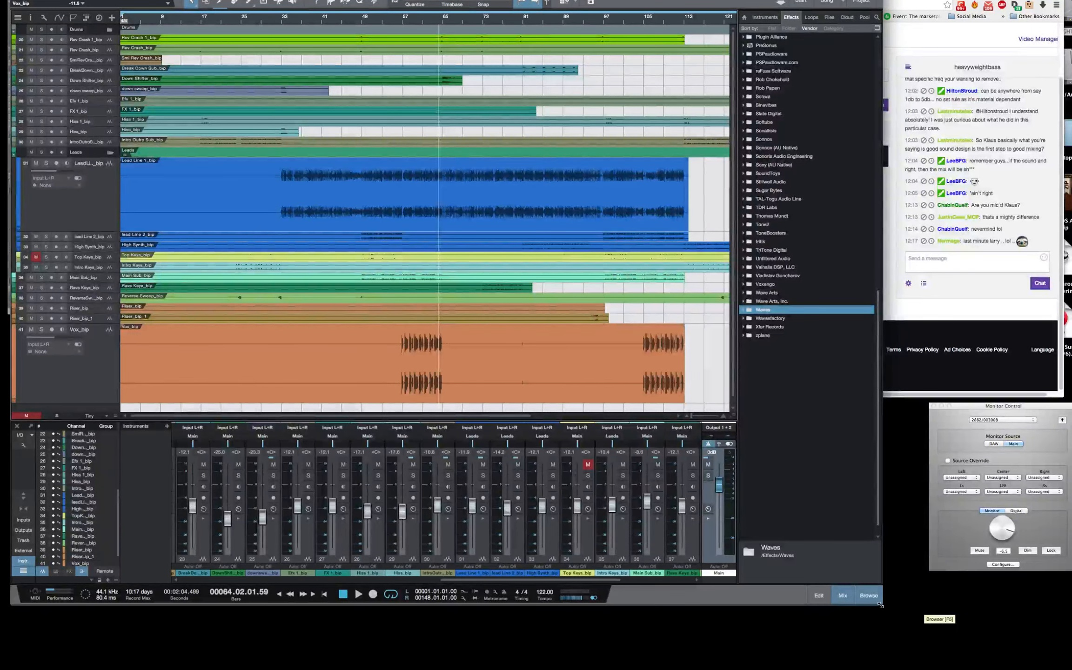
left_click_drag(881, 605, 1070, 623)
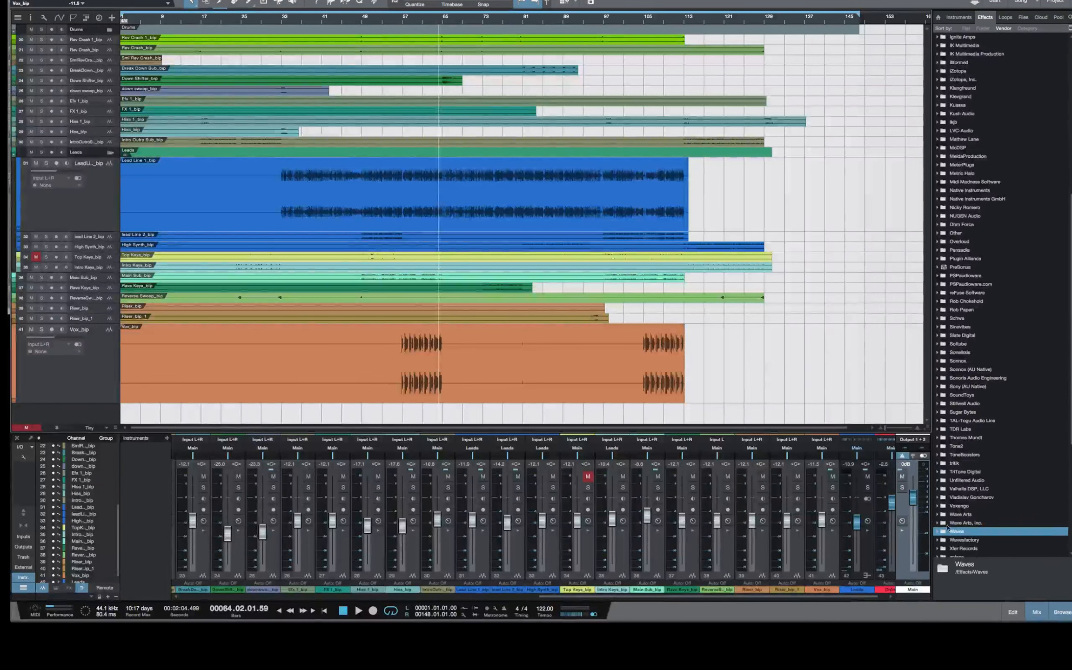
Review the Peak/RMS, K20, K14 and K12 scale options of the Main output meter
right_click(926, 521)
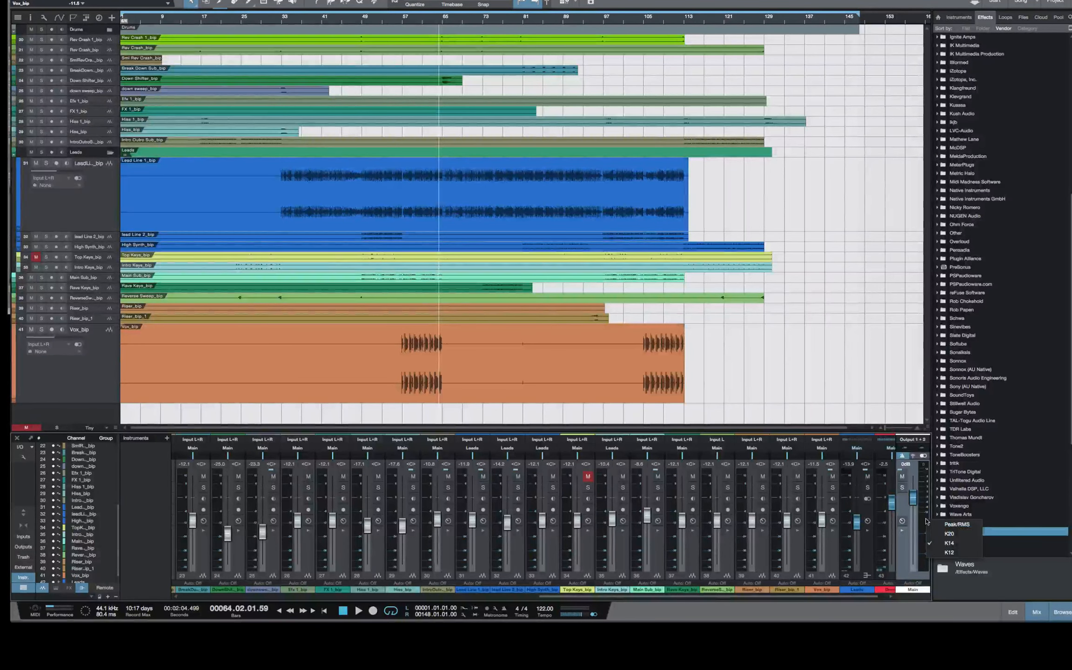
left_click(945, 533)
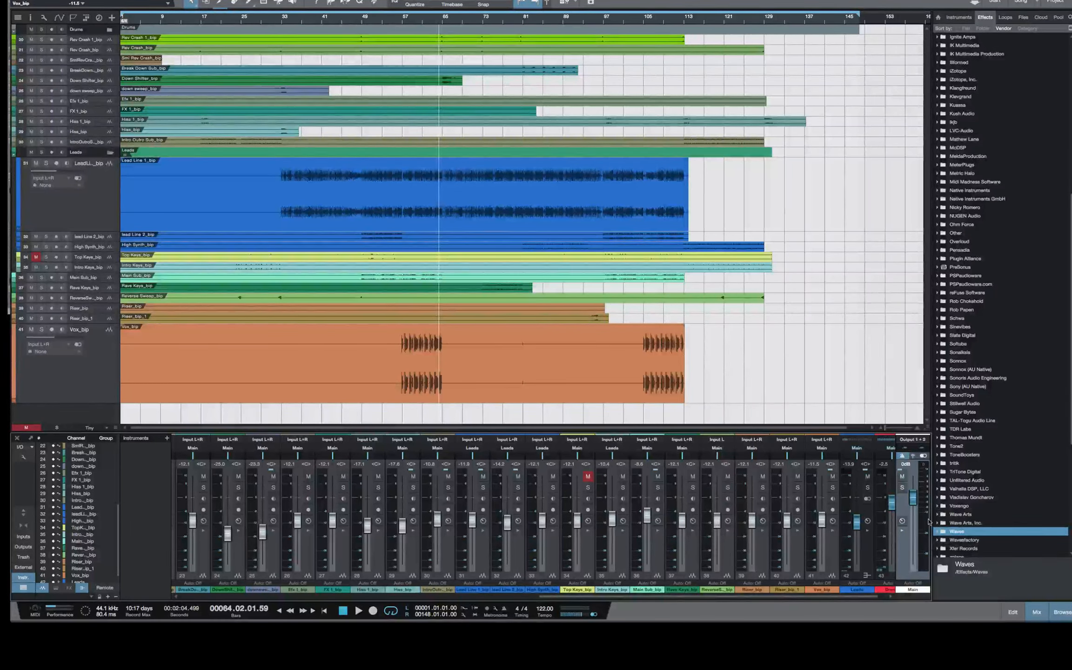
right_click(929, 522)
left_click(920, 534)
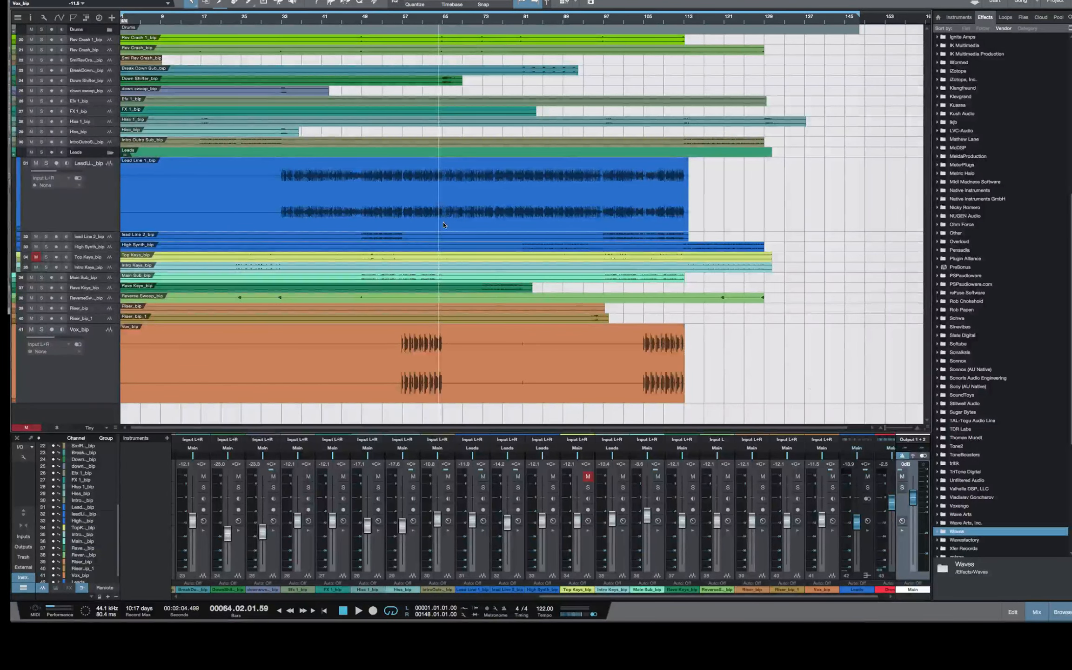
Save the song and play the full mix from the beginning
left_click(76, 1)
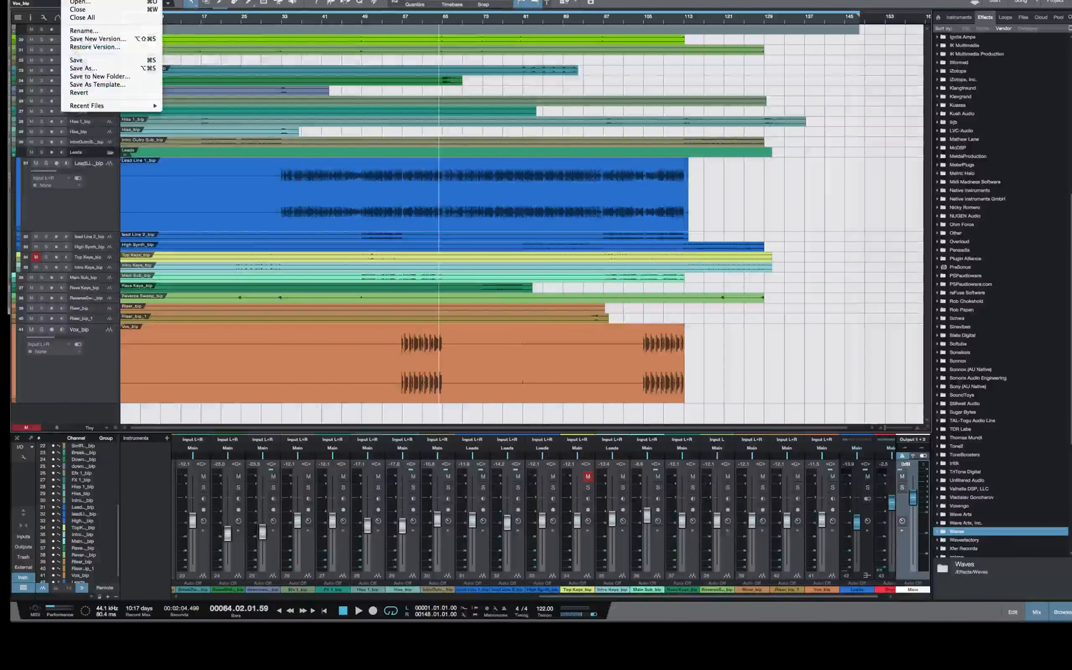
left_click(76, 59)
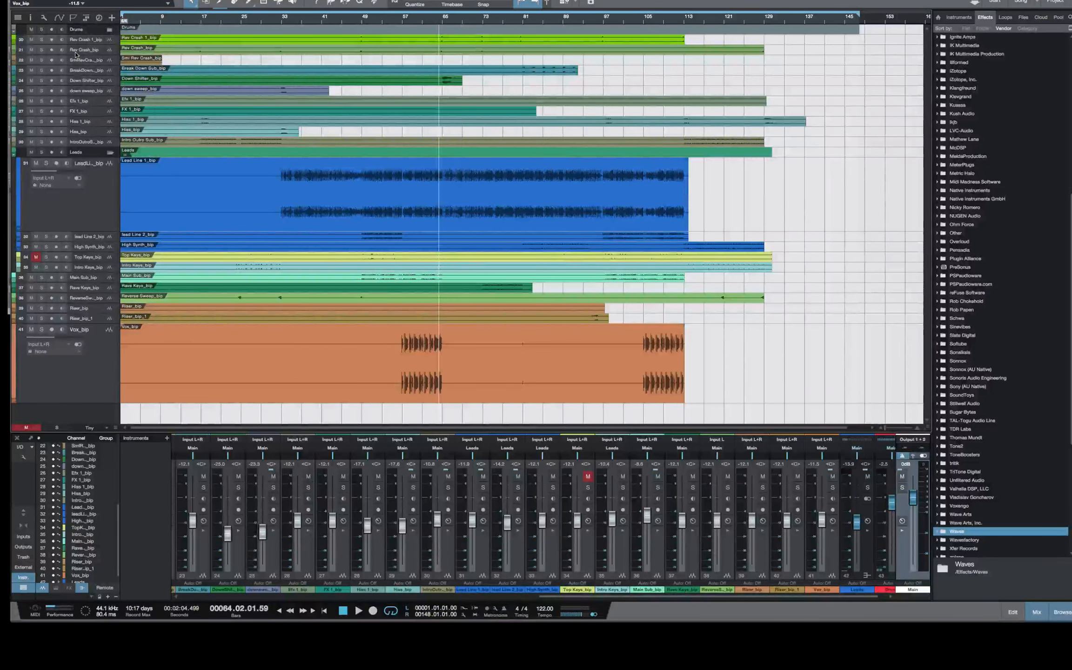
key("Home")
key("space")
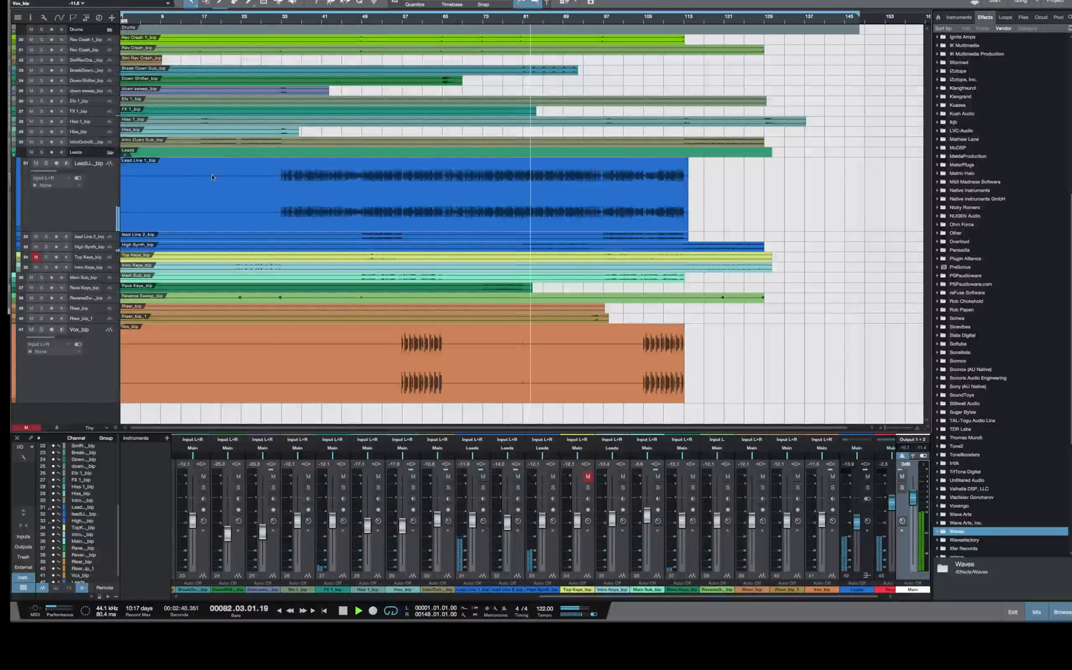
Expand the Drums folder and lower the Snare Riser_bip channel's volume to about -12.8 dB during playback
left_click(109, 29)
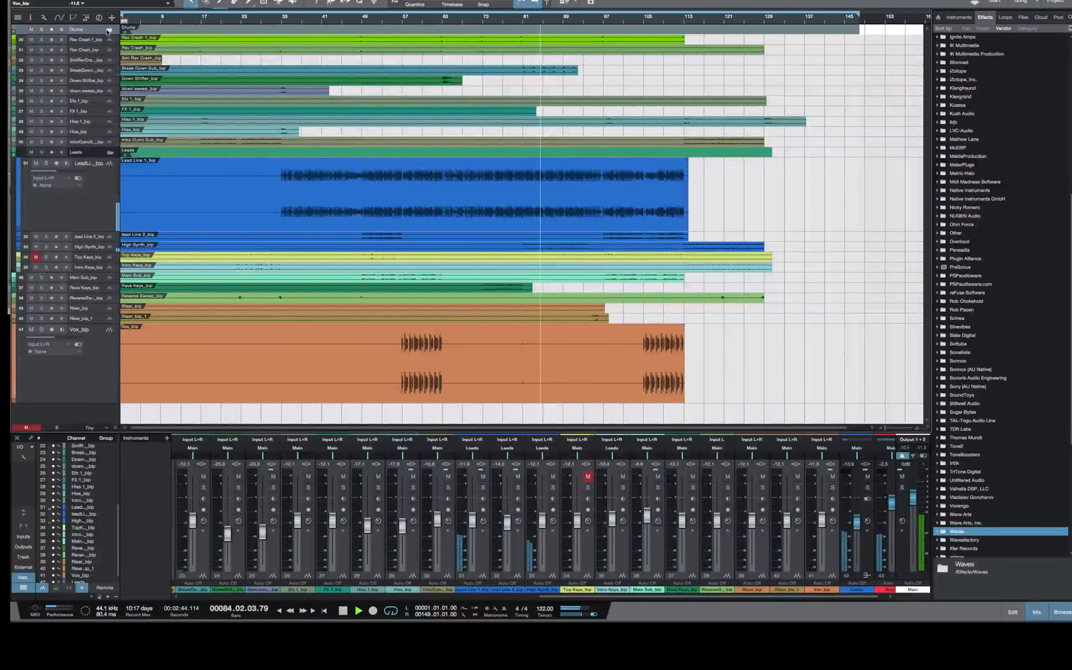
scroll(172, 95, "down", 10)
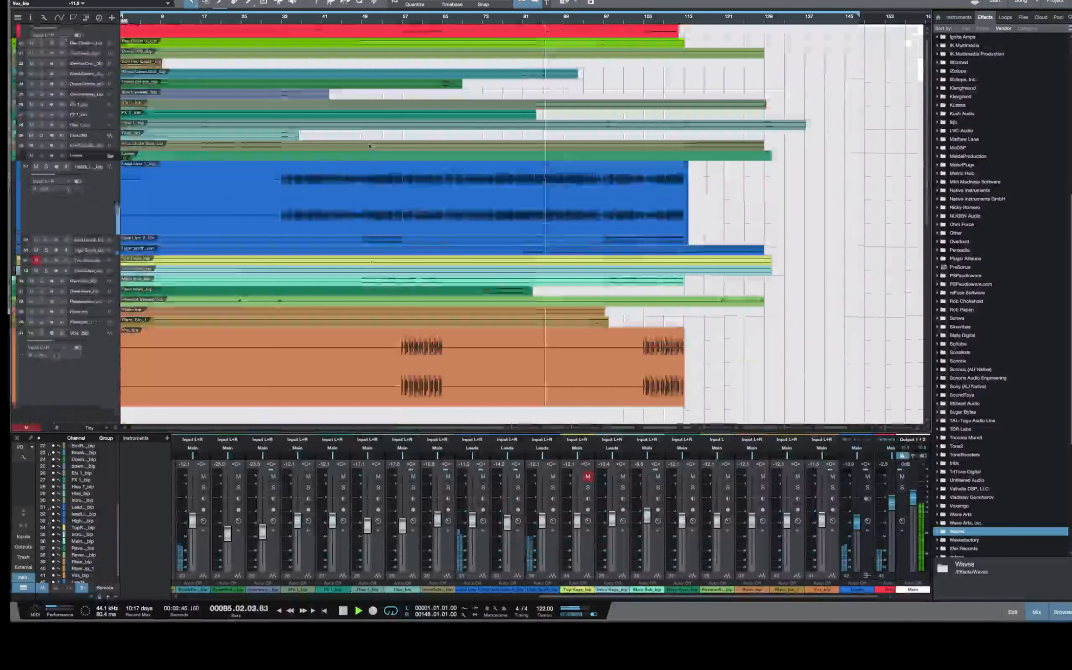
scroll(219, 185, "up", 3)
scroll(219, 186, "up", 1)
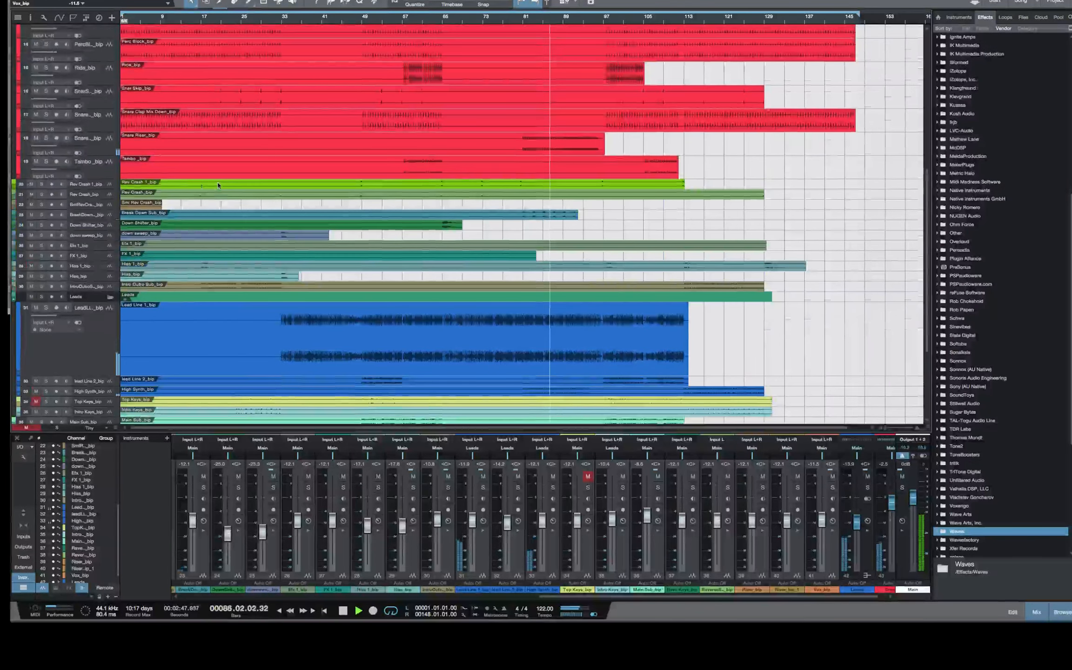
left_click(96, 137)
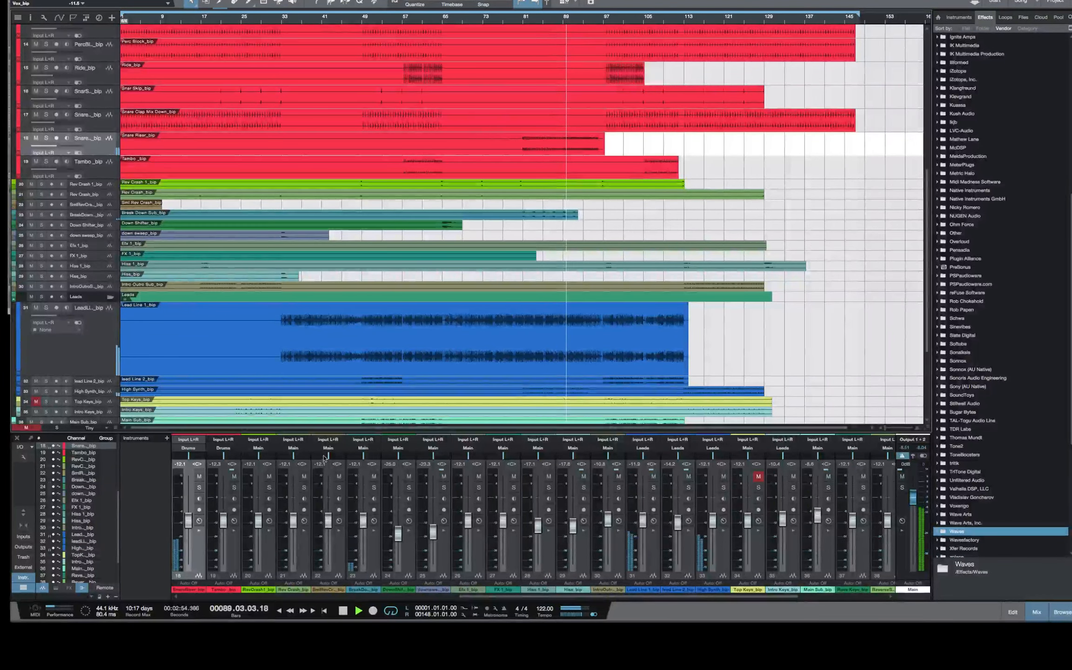
left_click_drag(189, 521, 189, 522)
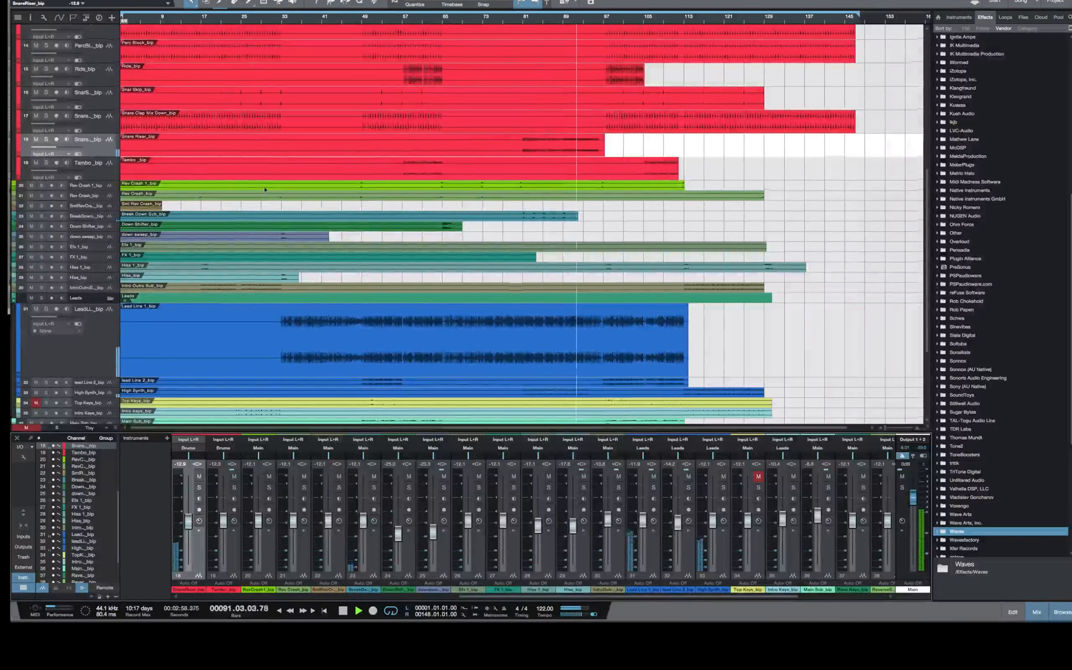
Lower the Break Beat 2_bip channel's volume to about -18.8 dB while the mix plays
scroll(236, 150, "up", 10)
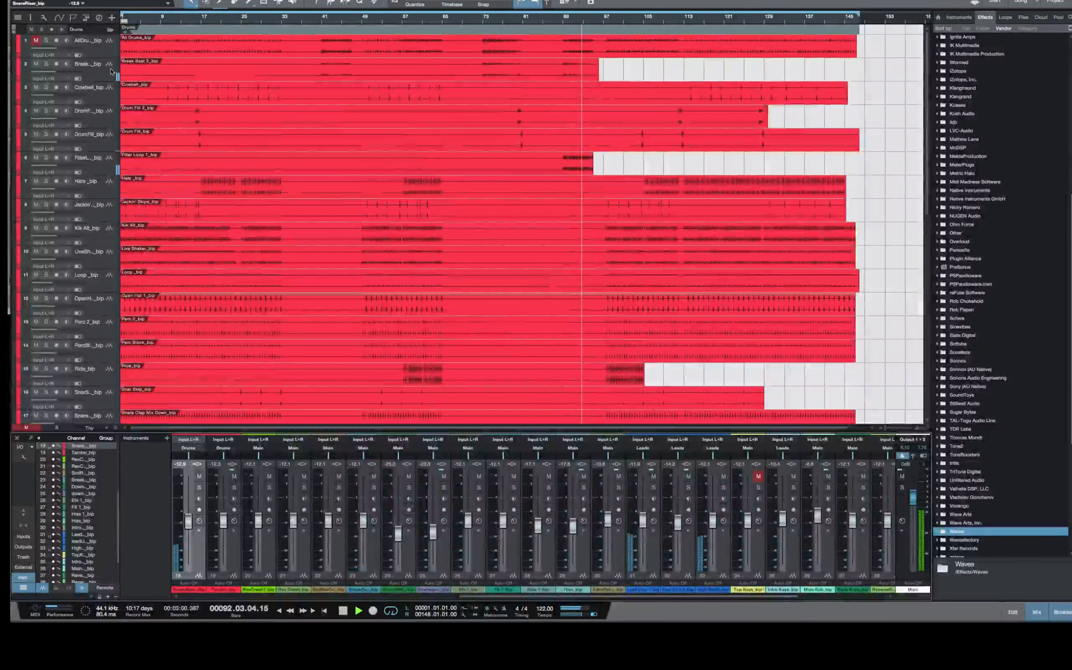
left_click(88, 65)
left_click_drag(188, 521, 189, 524)
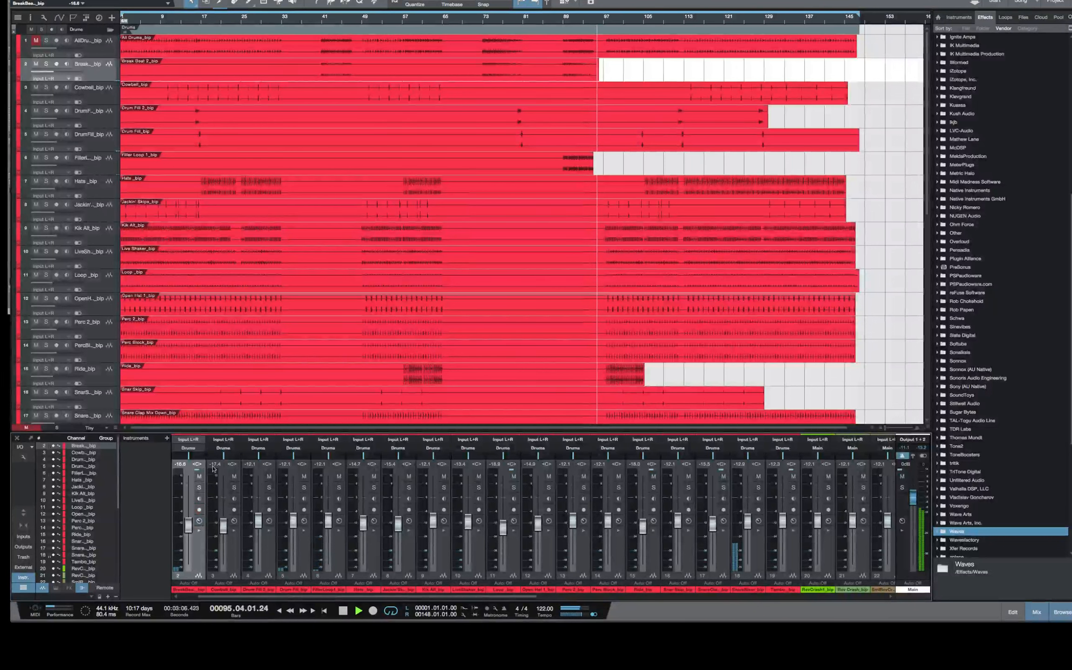
Stop the mix, audition the Filter Loop 1_bip track soloed from bar 90, and clear its solo
left_click(100, 167)
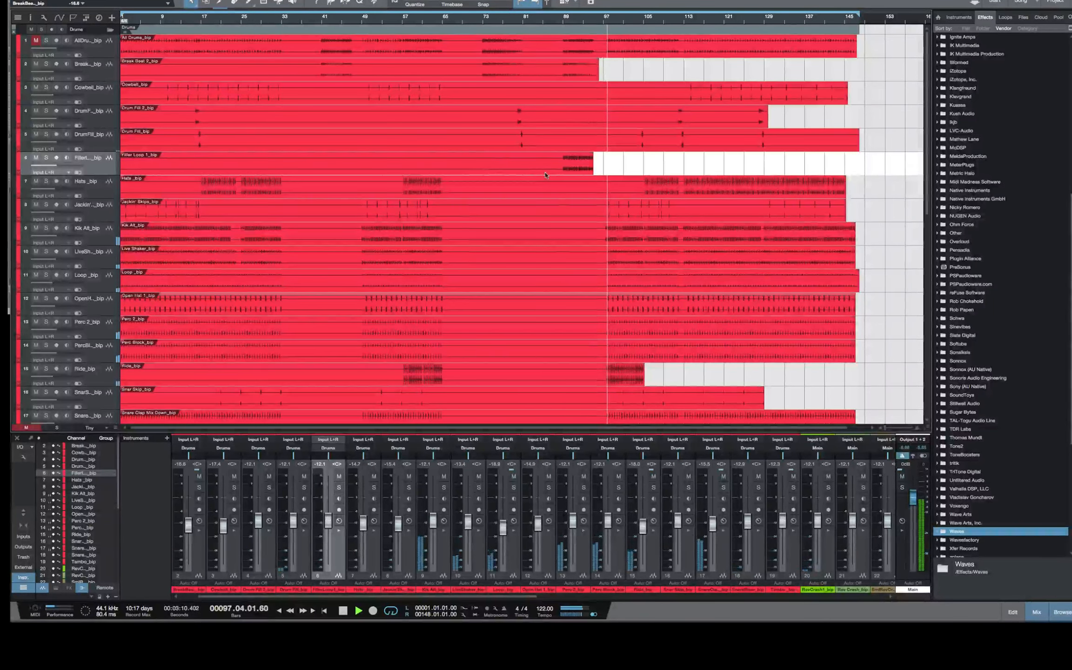
key("space")
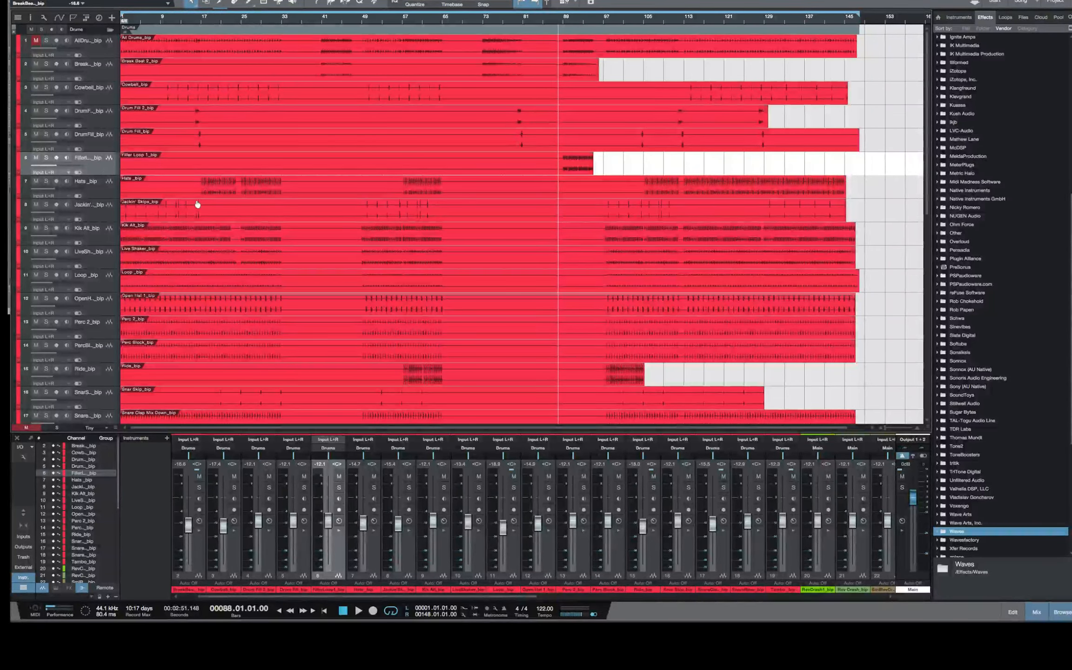
left_click(566, 24)
left_click(46, 158)
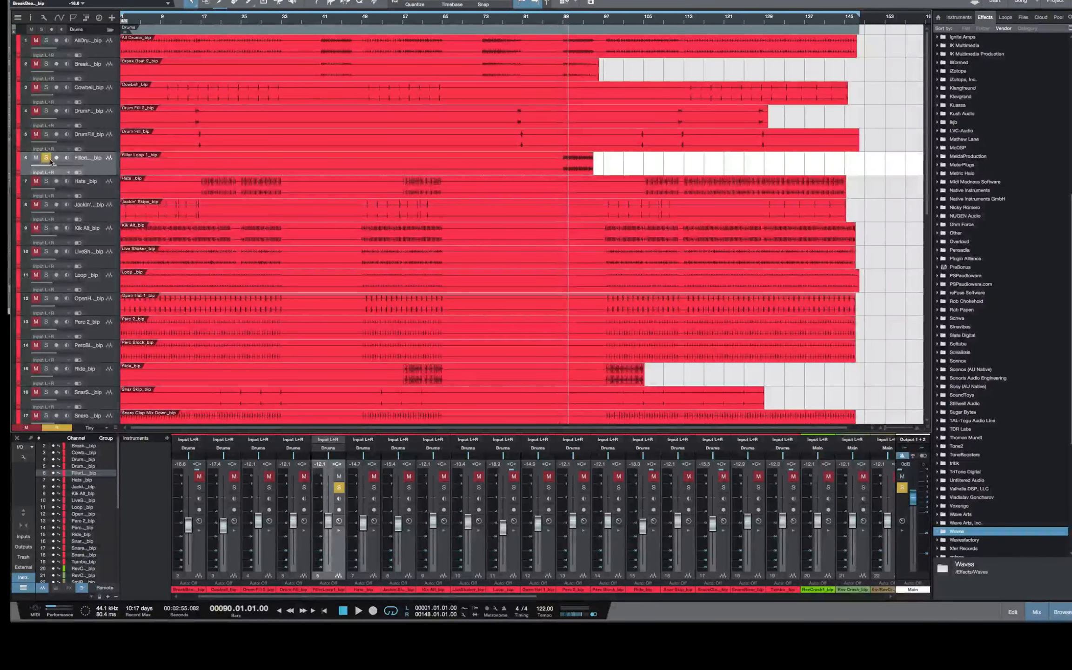
key("space")
key("space")
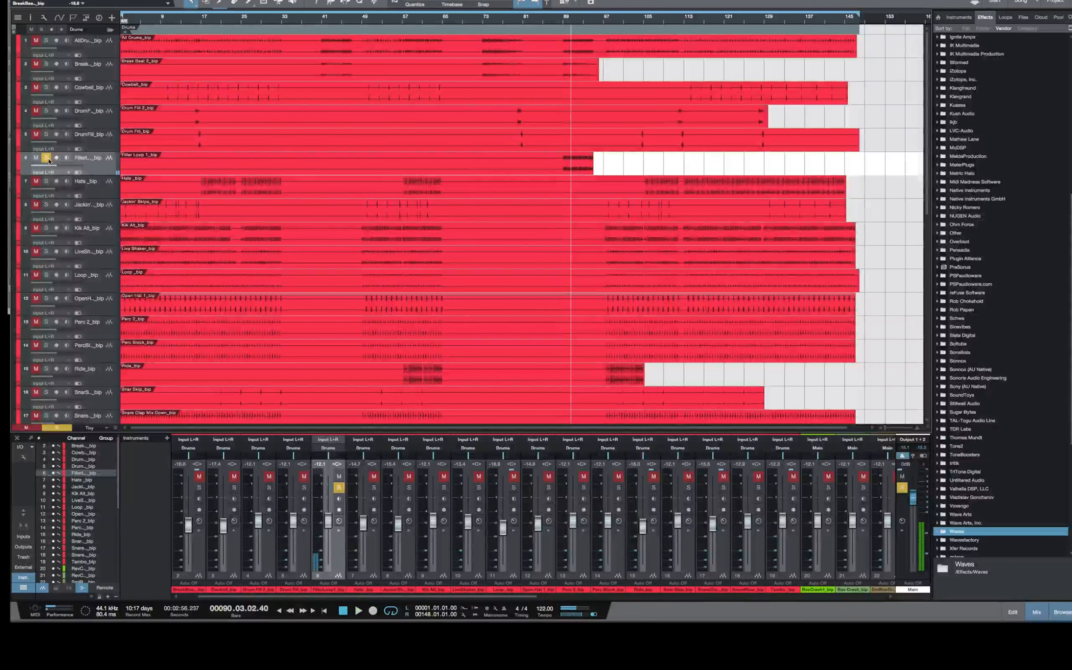
left_click(47, 158)
Play the mix from around bar 88 and lower the Filter Loop 1_bip channel's volume to about -19.8 dB
left_click(560, 26)
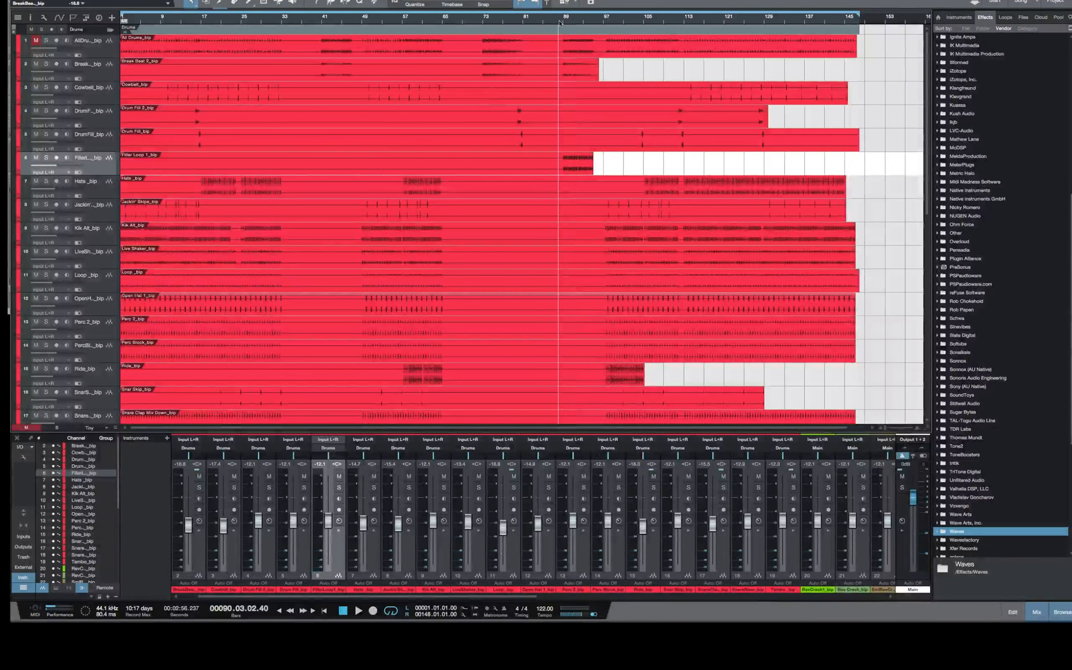
key("space")
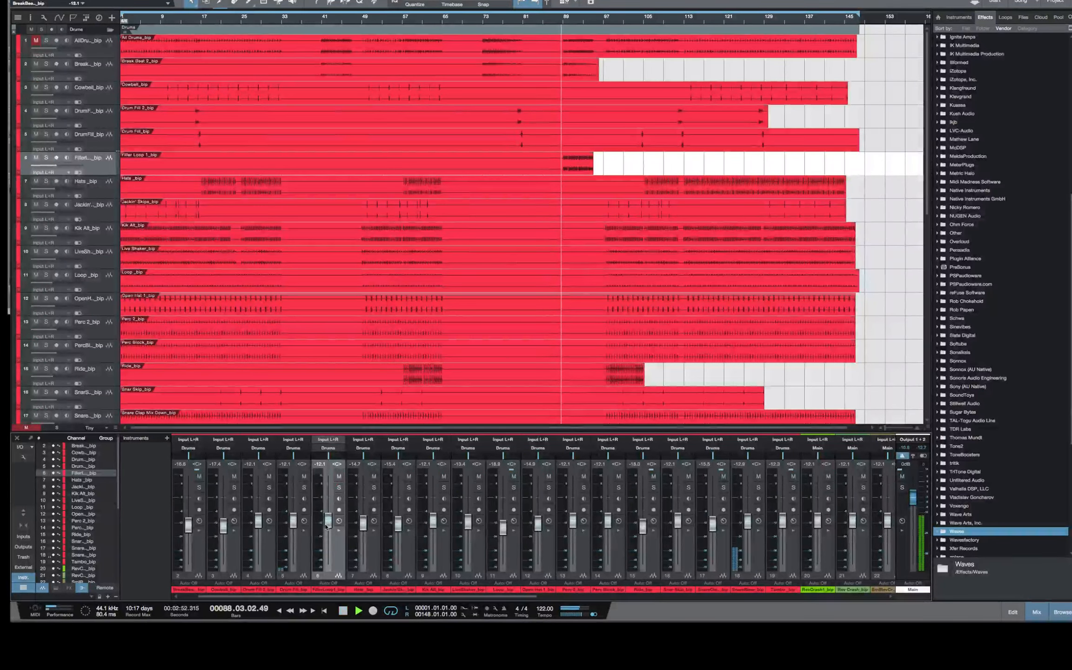
left_click_drag(326, 521, 325, 529)
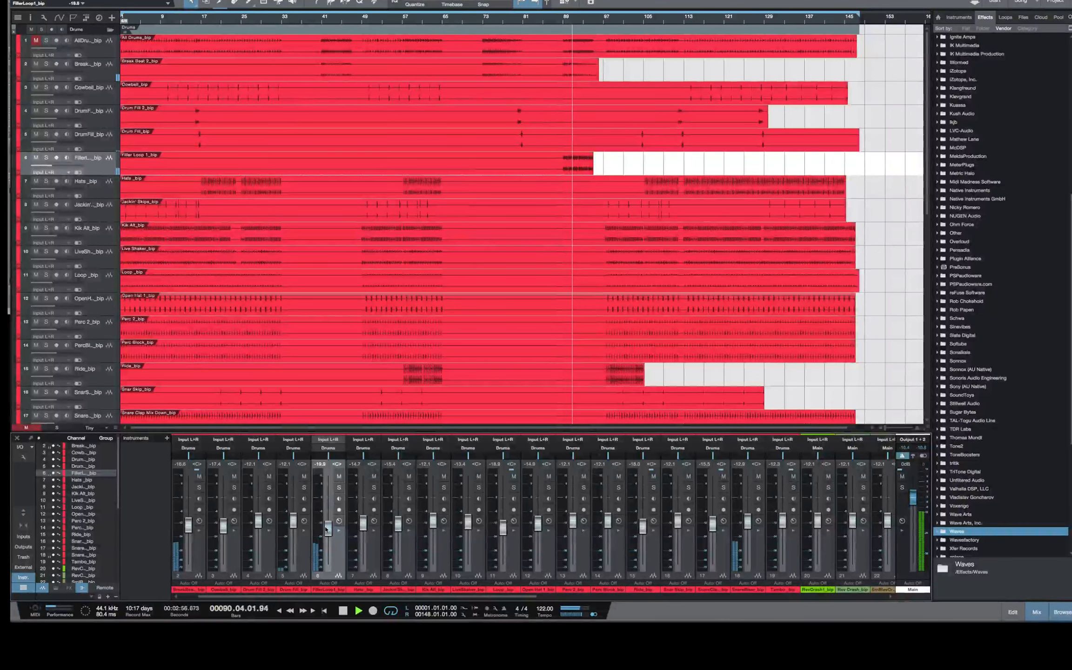
left_click_drag(326, 529, 326, 530)
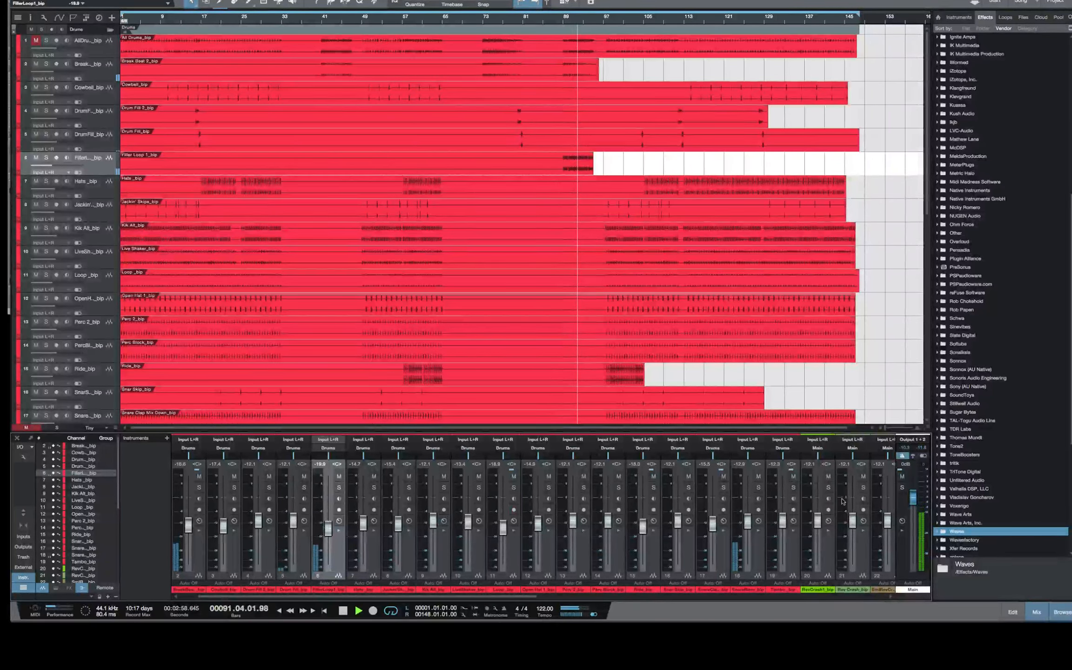
scroll(953, 106, "up", 10)
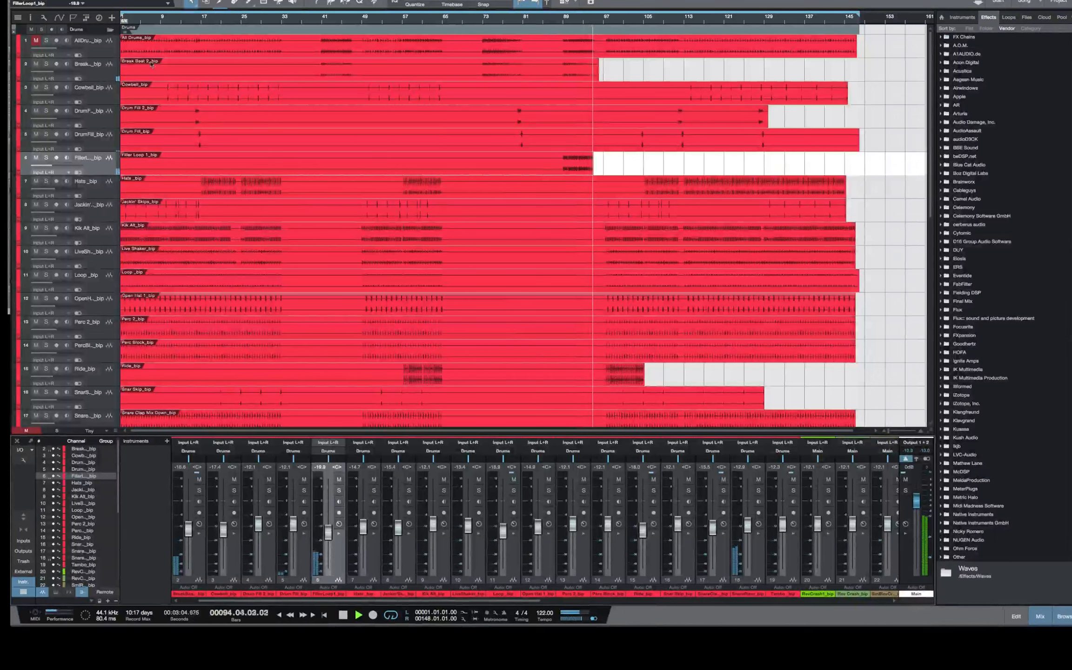
Collapse the Drums folder while the mix plays, then stop playback around bar 101
left_click(110, 32)
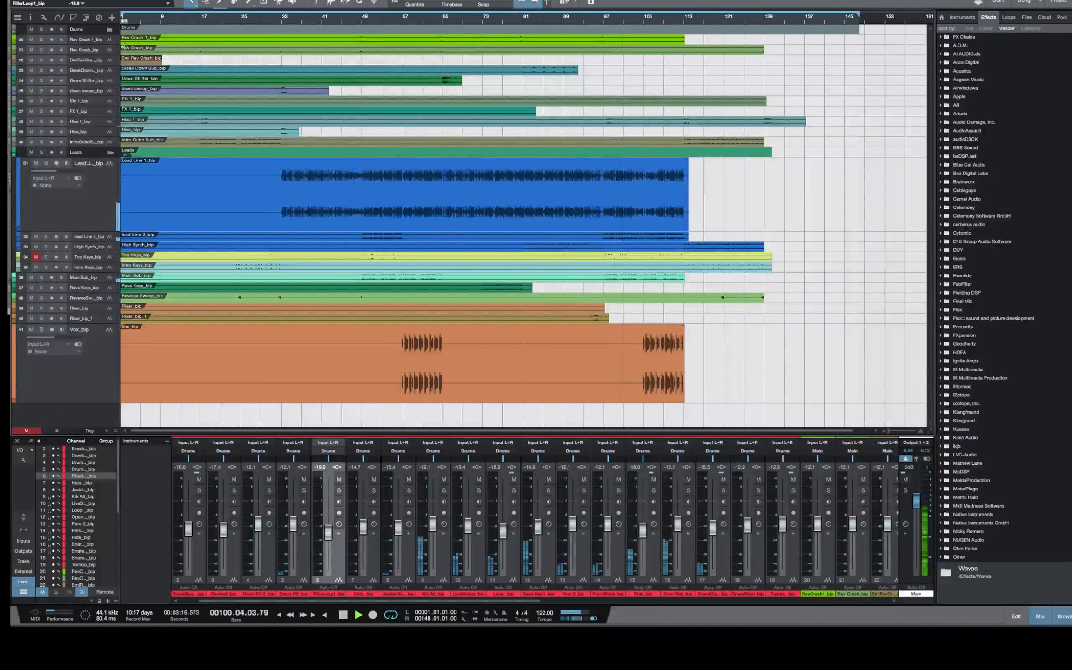
key("space")
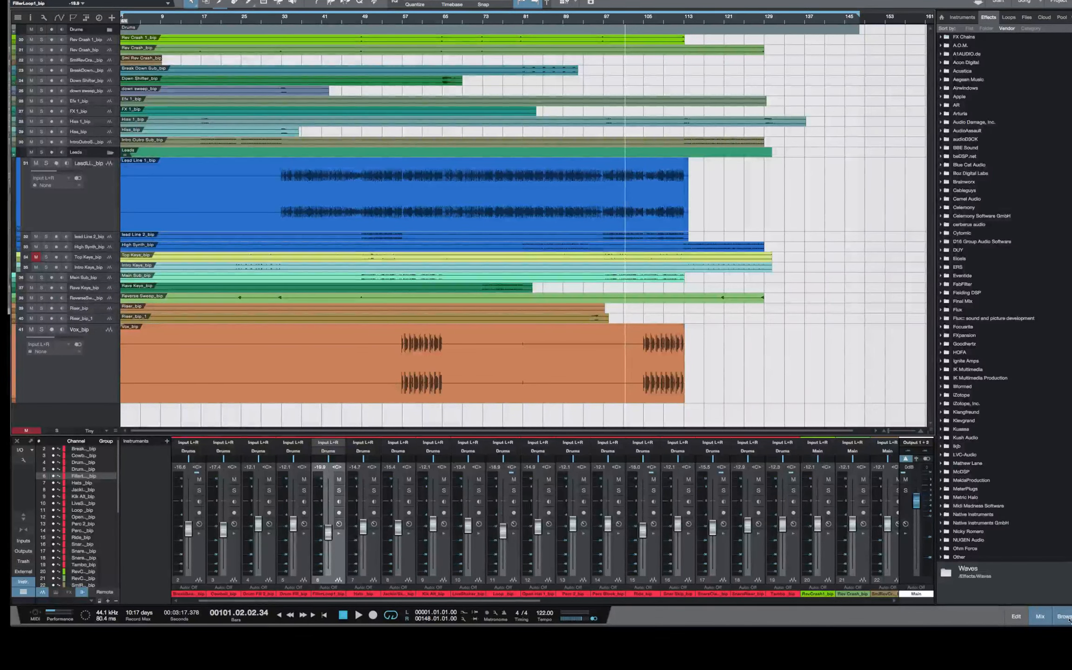
mouse_move(1070, 621)
left_mouse_down()
mouse_move(933, 605)
mouse_move(1071, 630)
mouse_move(1055, 618)
left_mouse_up()
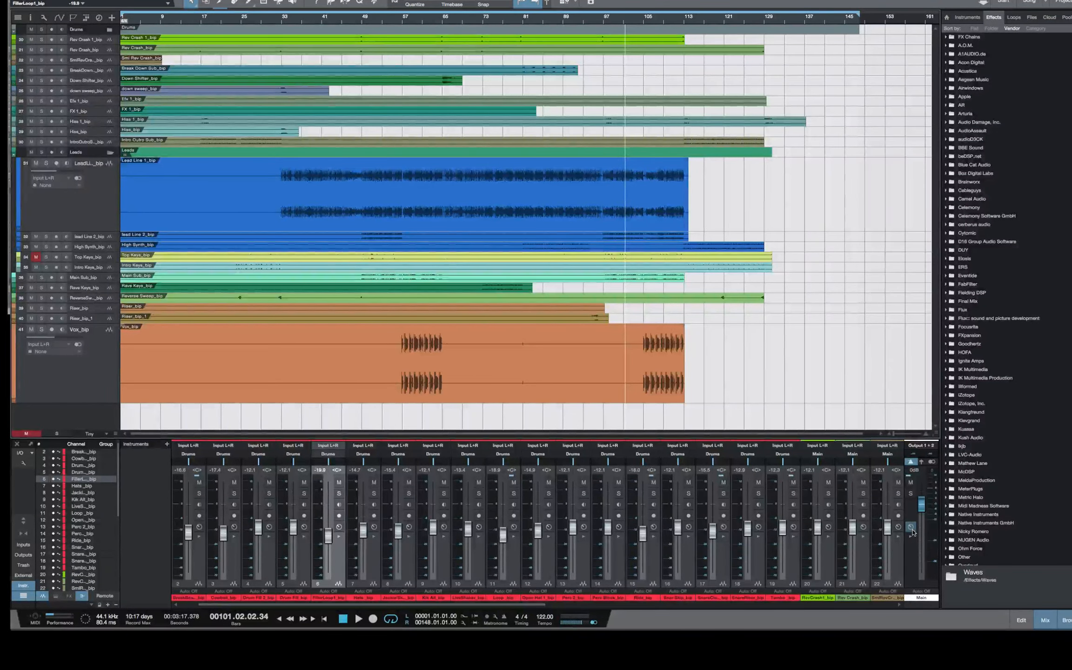
Open the Main output's inserts window, position it over the arrangement, and review the remaining mixer channels and the effects list
left_click(911, 527)
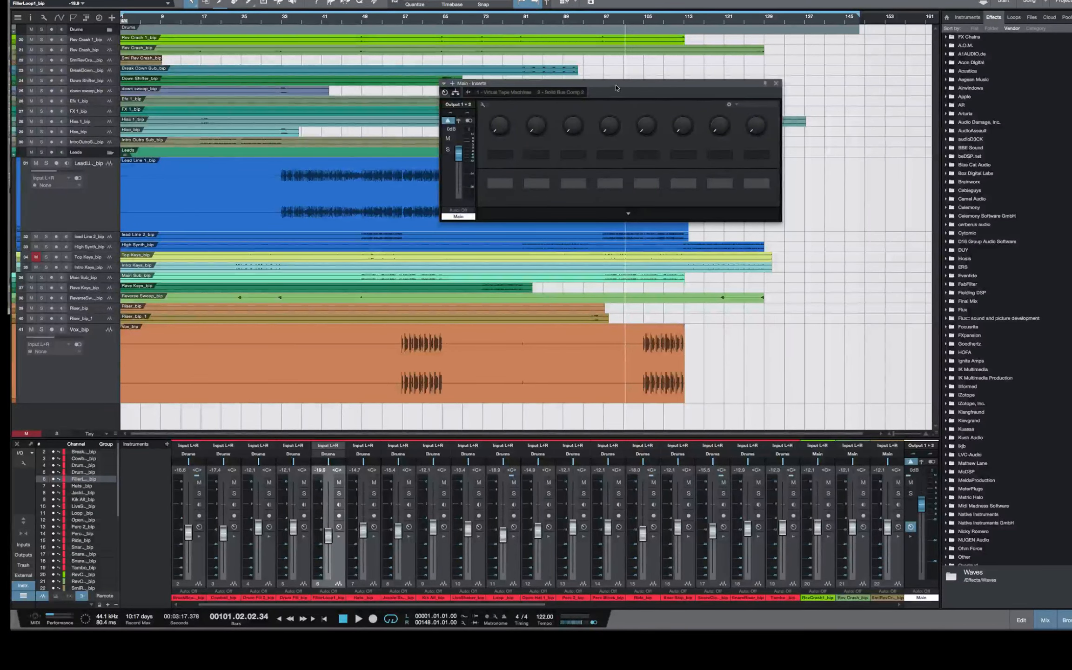
left_click_drag(616, 88, 762, 94)
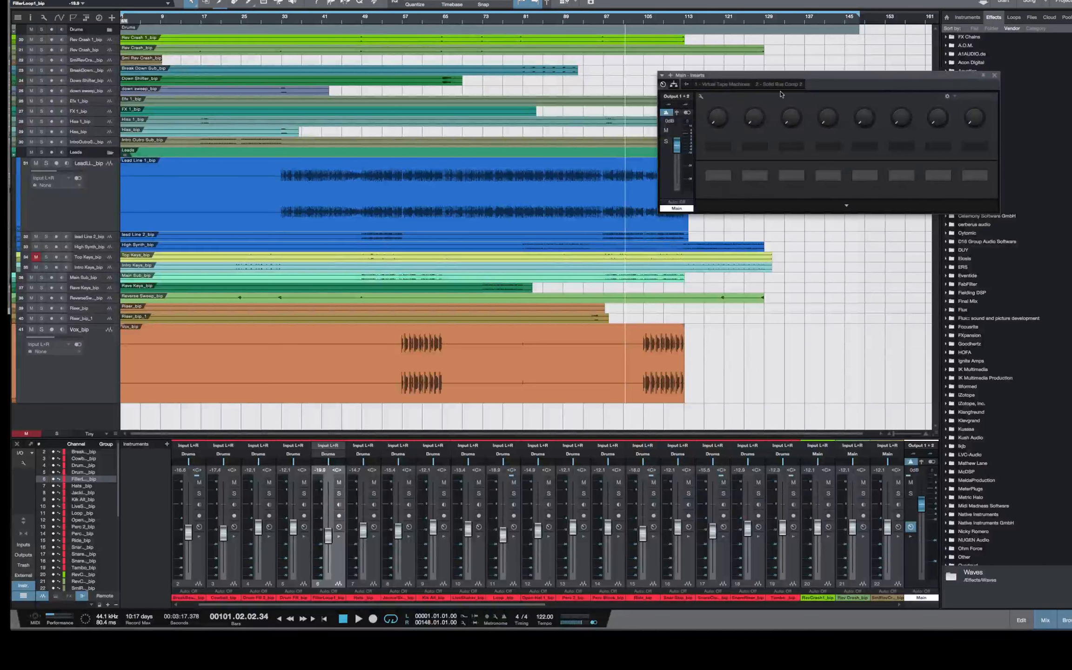
left_click_drag(821, 75, 818, 73)
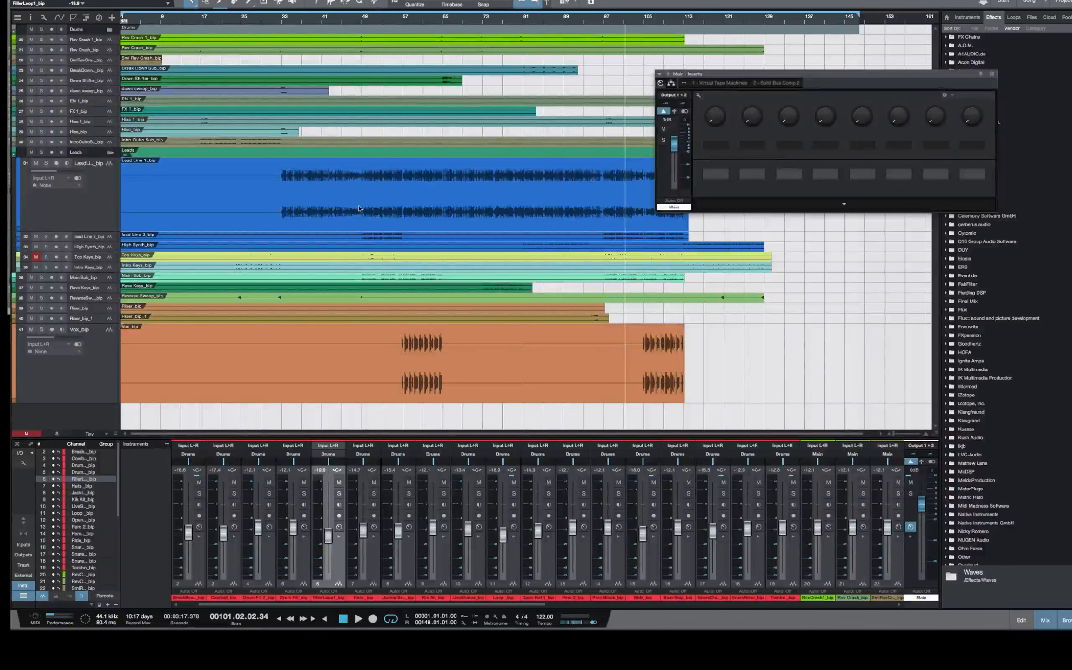
left_click_drag(858, 77, 733, 72)
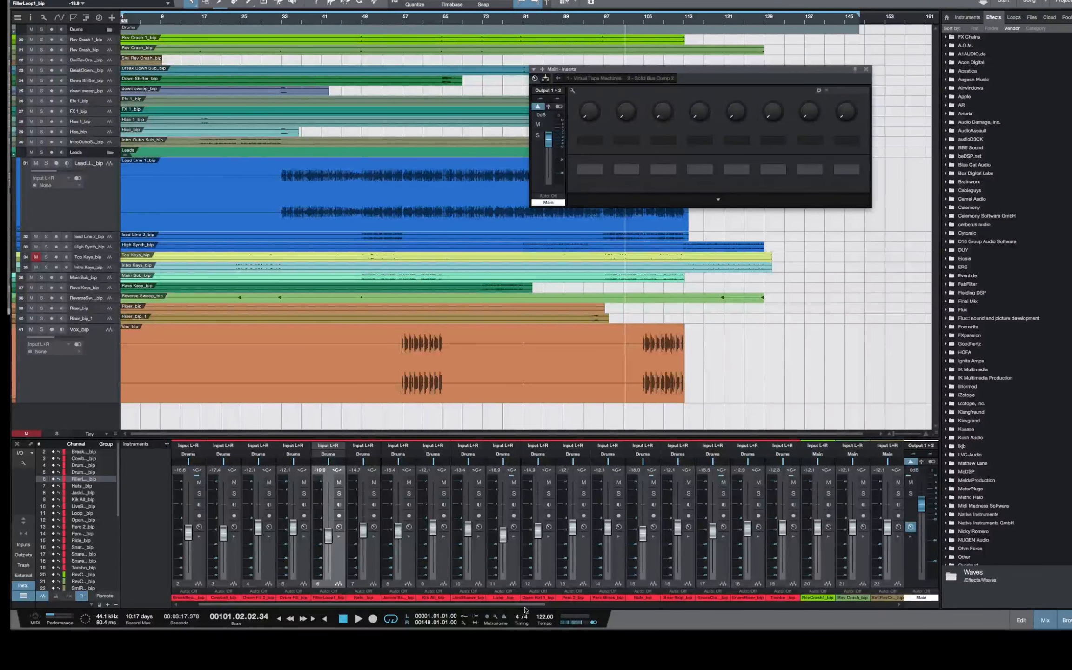
left_click_drag(525, 605, 921, 615)
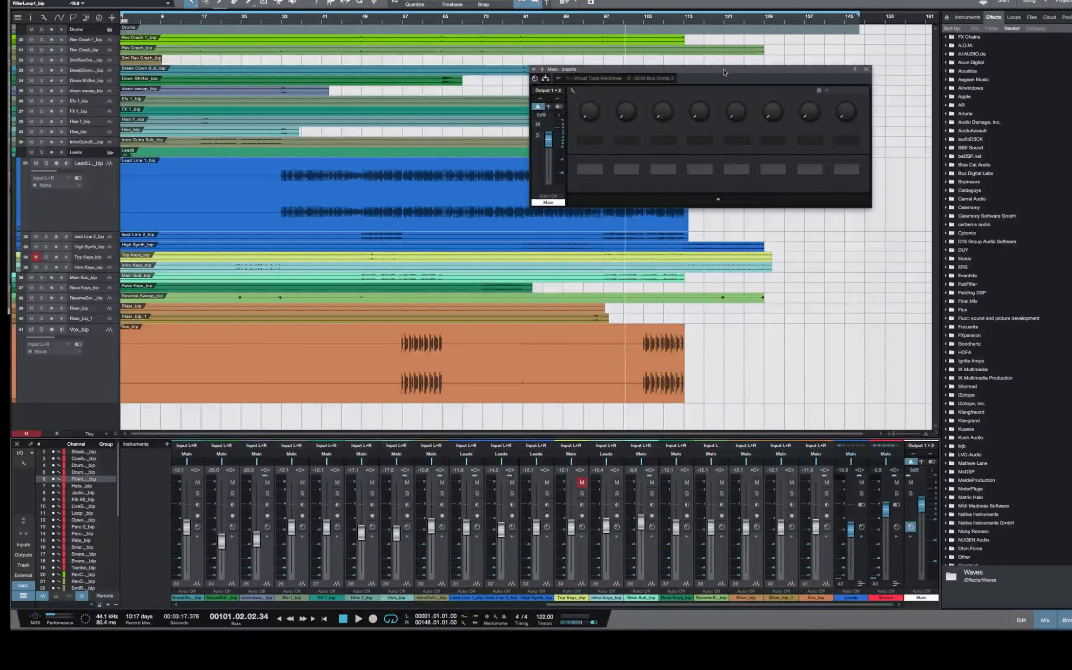
left_click_drag(724, 72, 808, 69)
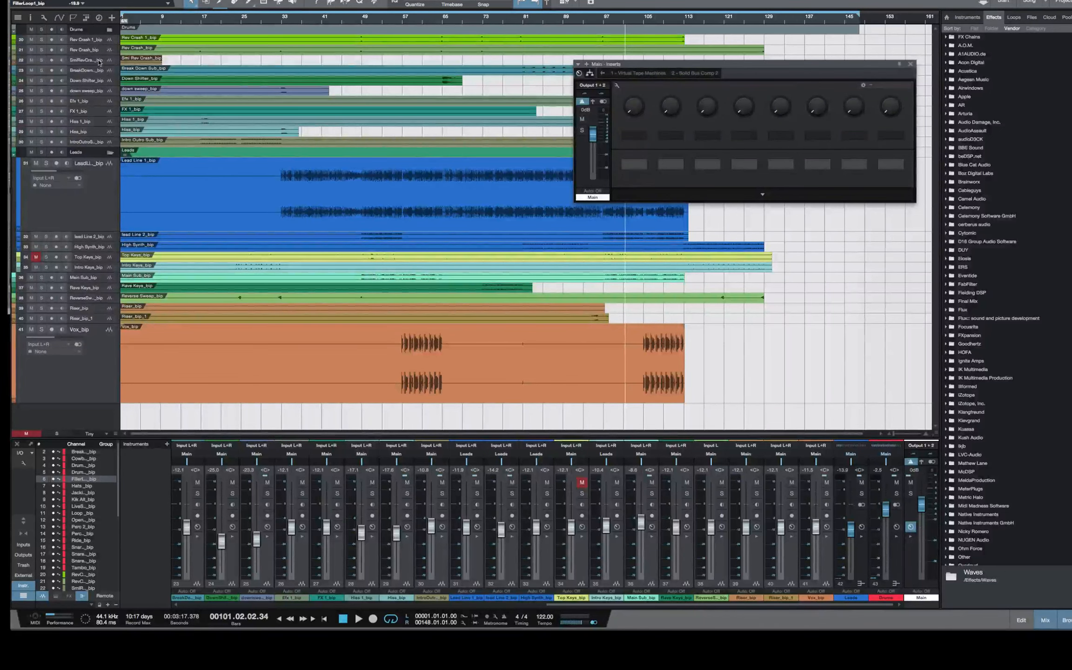
left_click(110, 30)
left_click(110, 30)
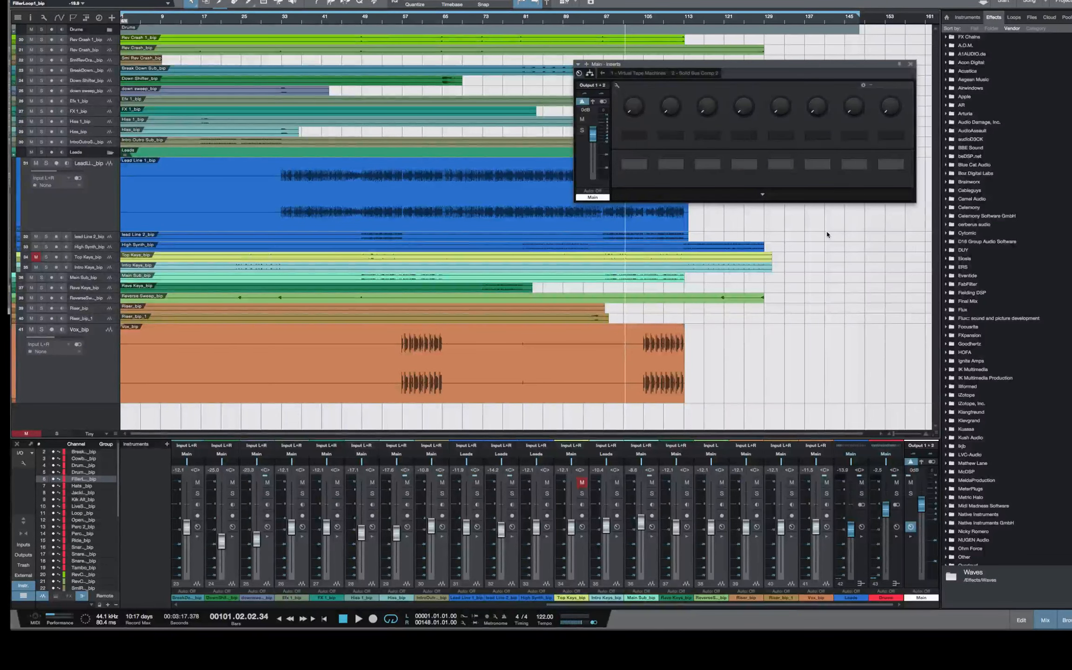
scroll(1015, 369, "down", 10)
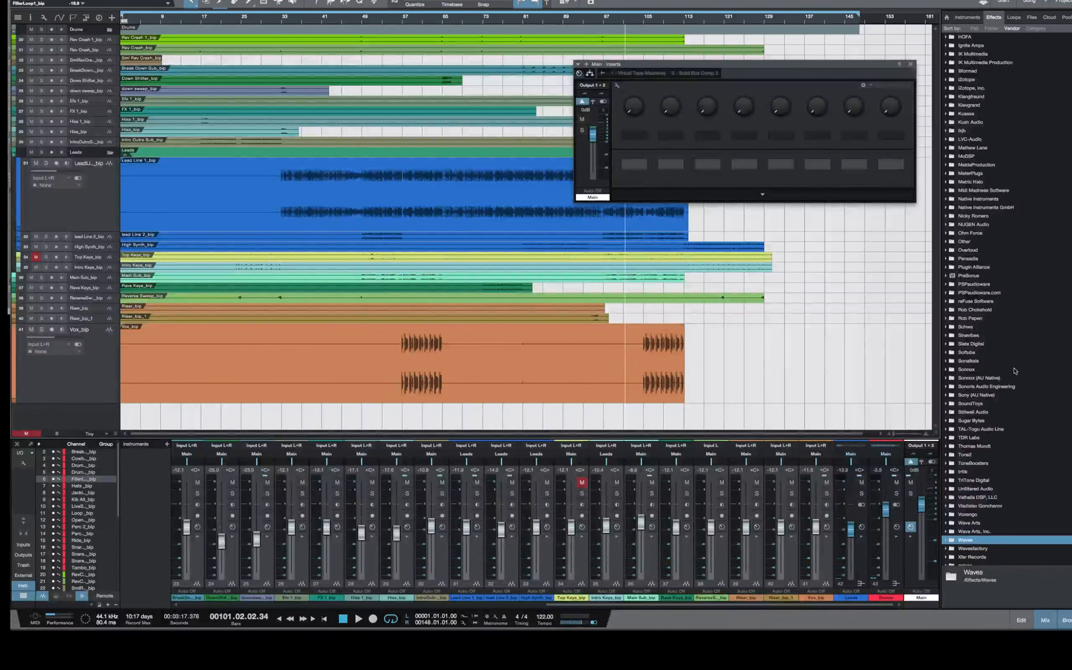
scroll(1014, 371, "down", 5)
scroll(1015, 371, "up", 3)
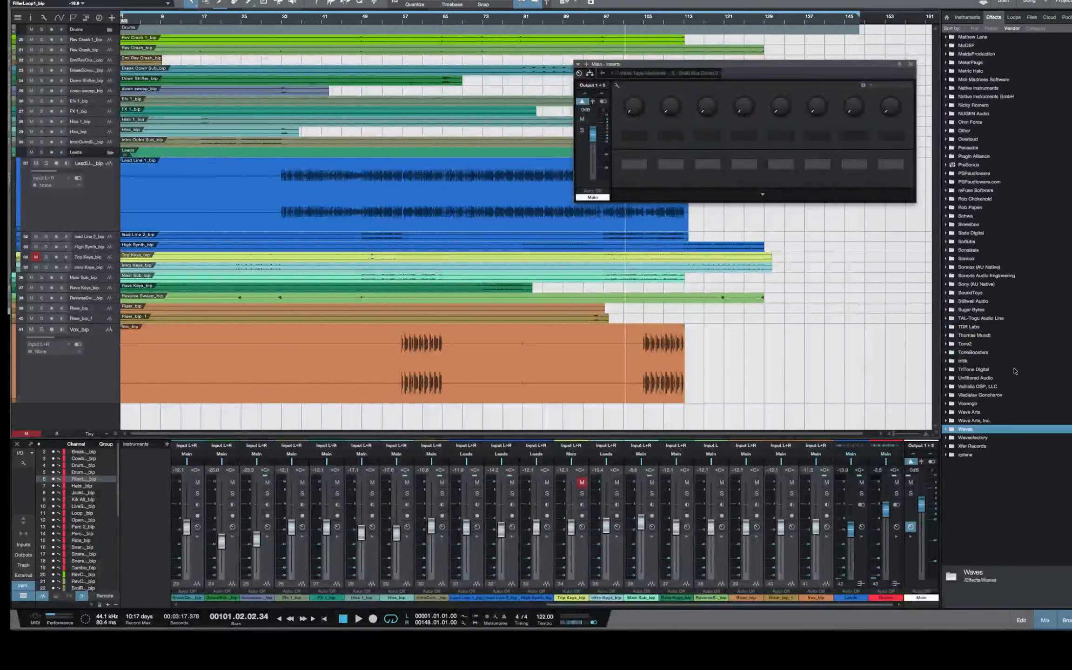
Play the mix from around bar 97, close the Main inserts window, and stop playback
left_click(566, 21)
key("space")
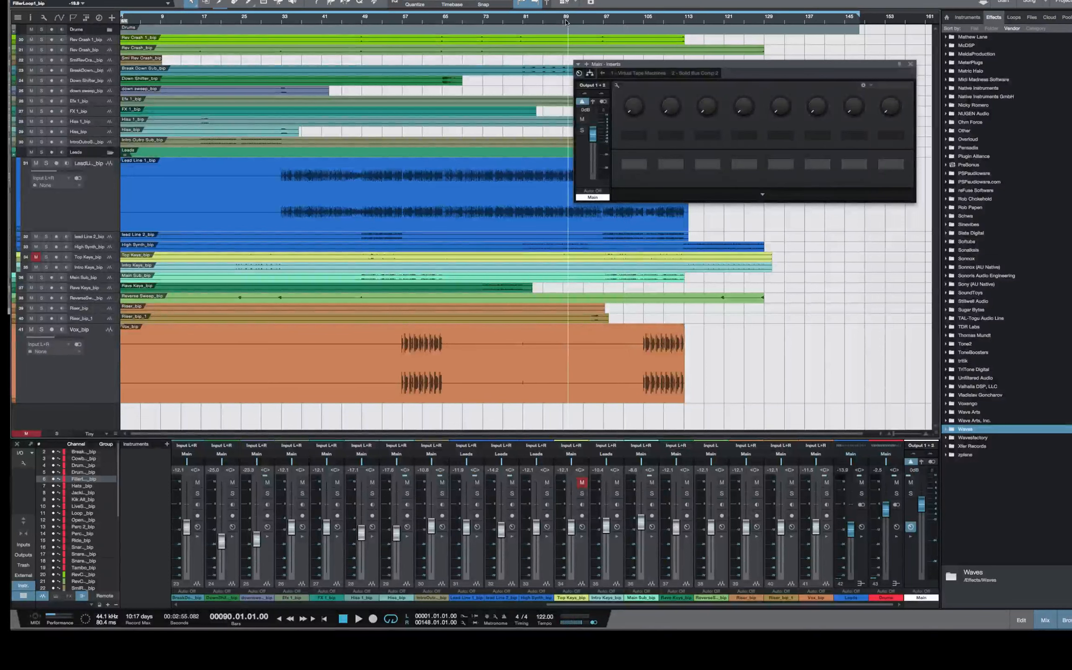
left_click(604, 21)
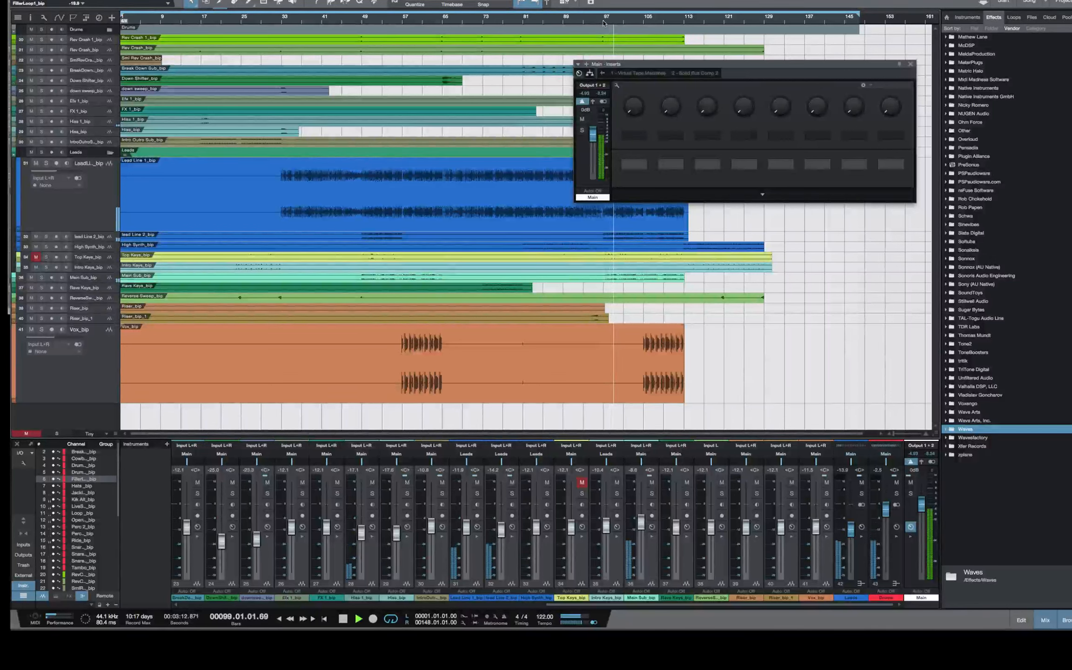
left_click(910, 64)
key("space")
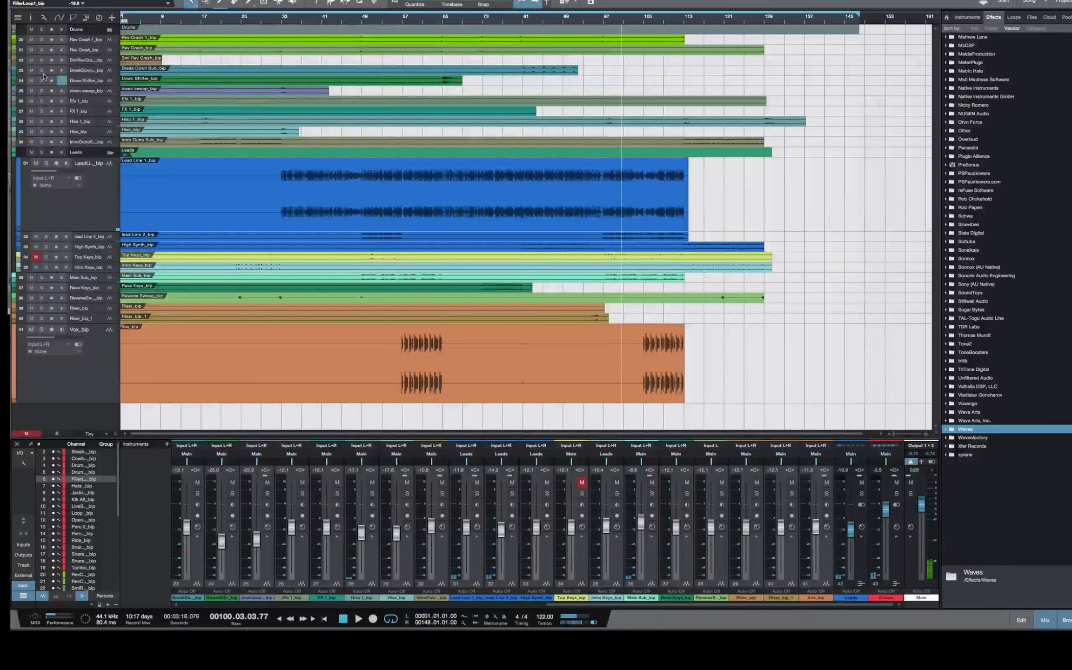
Expand the Drums folder, solo the Drums bus, and audition the drums from around bar 97
left_click(108, 31)
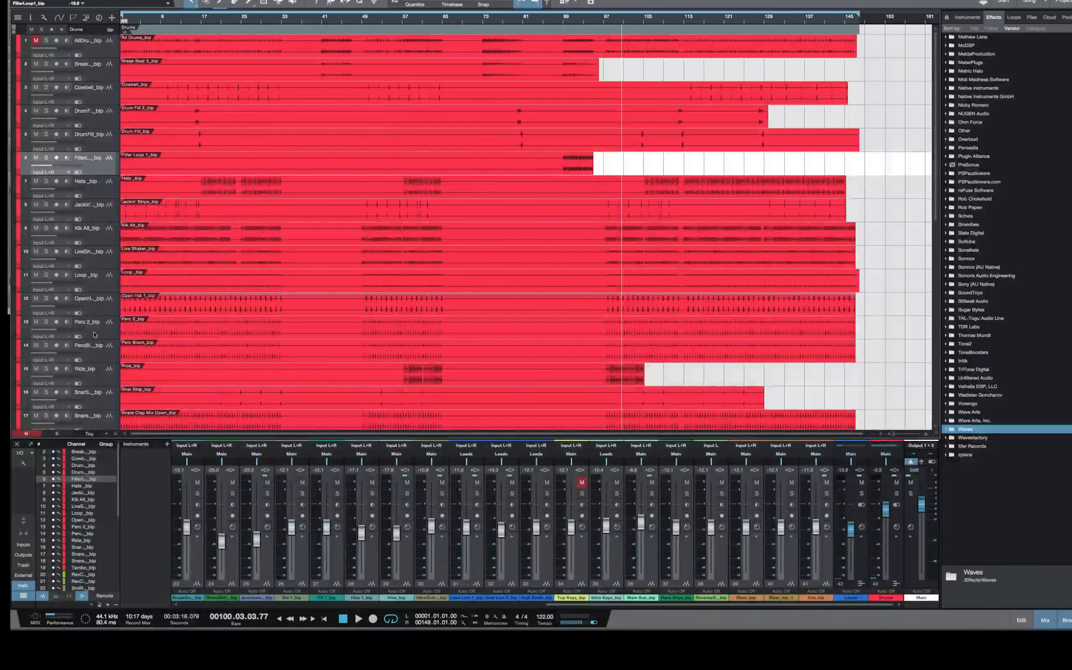
scroll(208, 352, "down", 4)
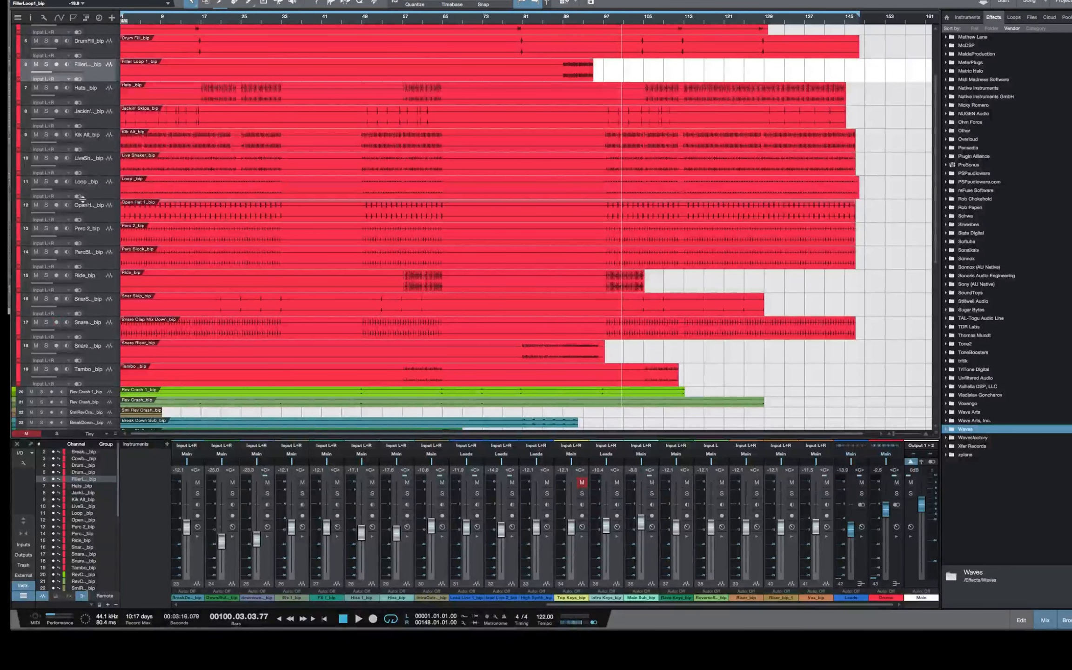
left_click(897, 494)
left_click(607, 23)
key("space")
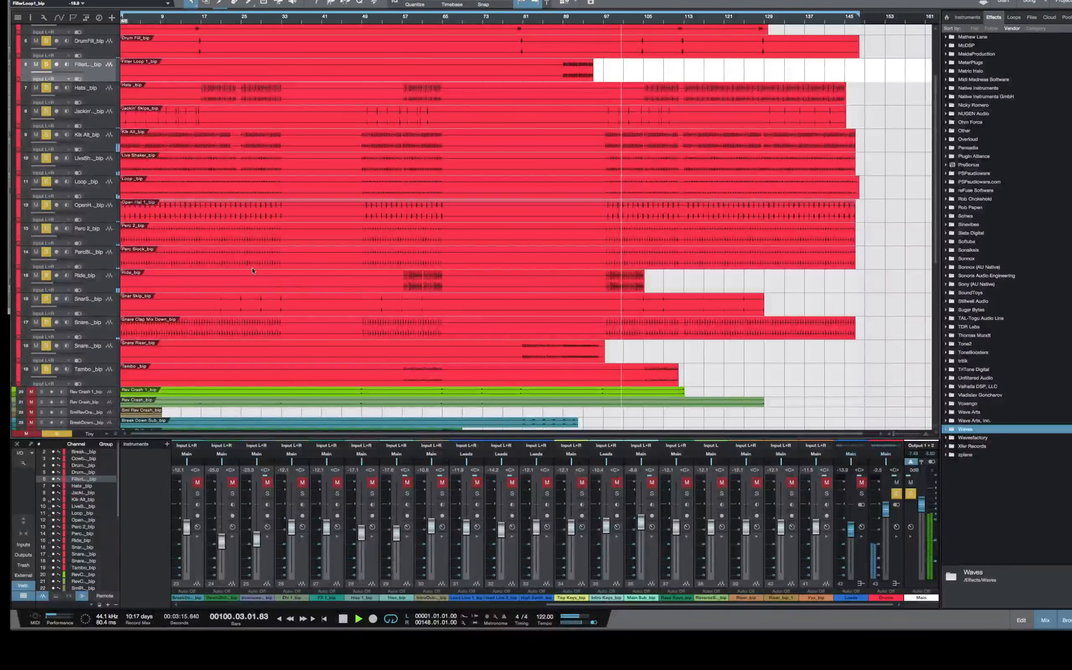
key("space")
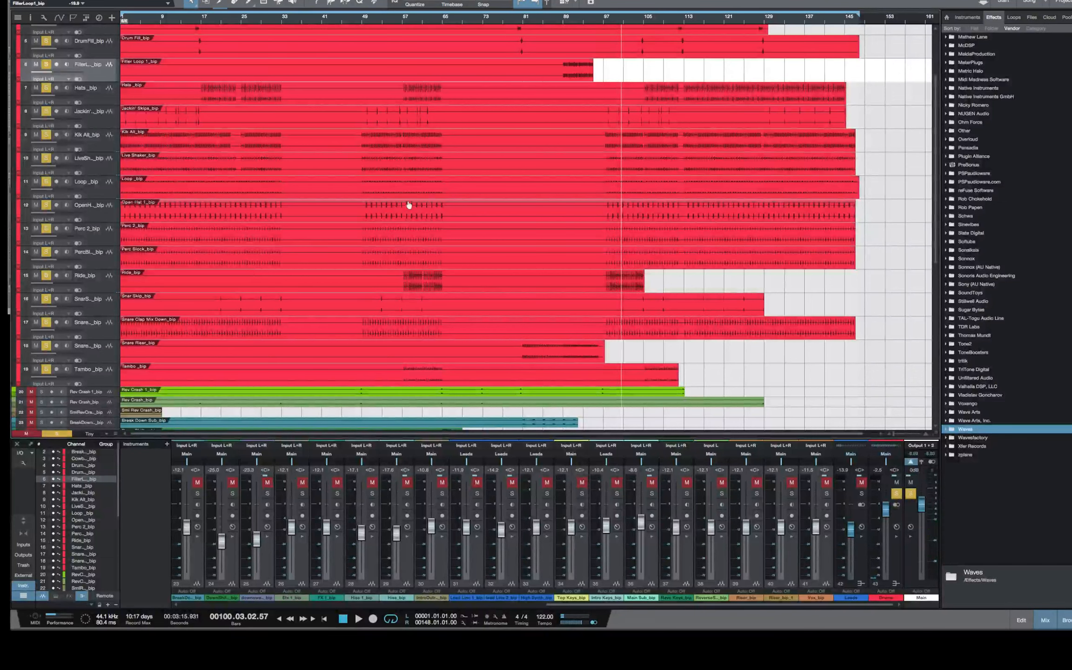
Mute the Snare Clap Mix Down_bip track and play the soloed drums from around bar 97
left_click(108, 170)
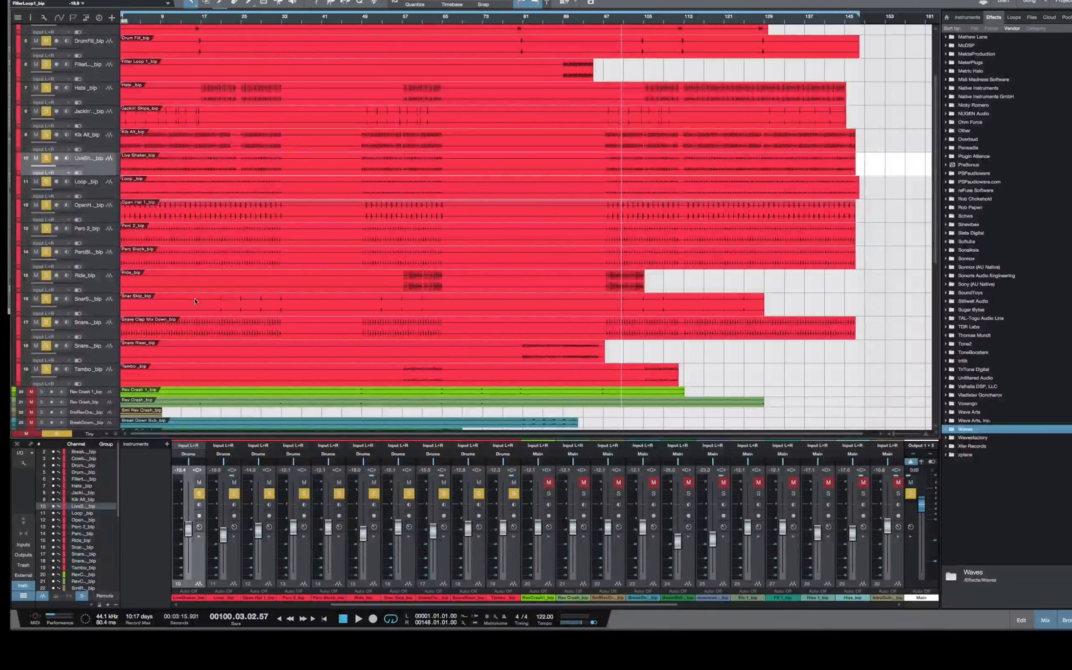
left_click(36, 323)
left_click(605, 21)
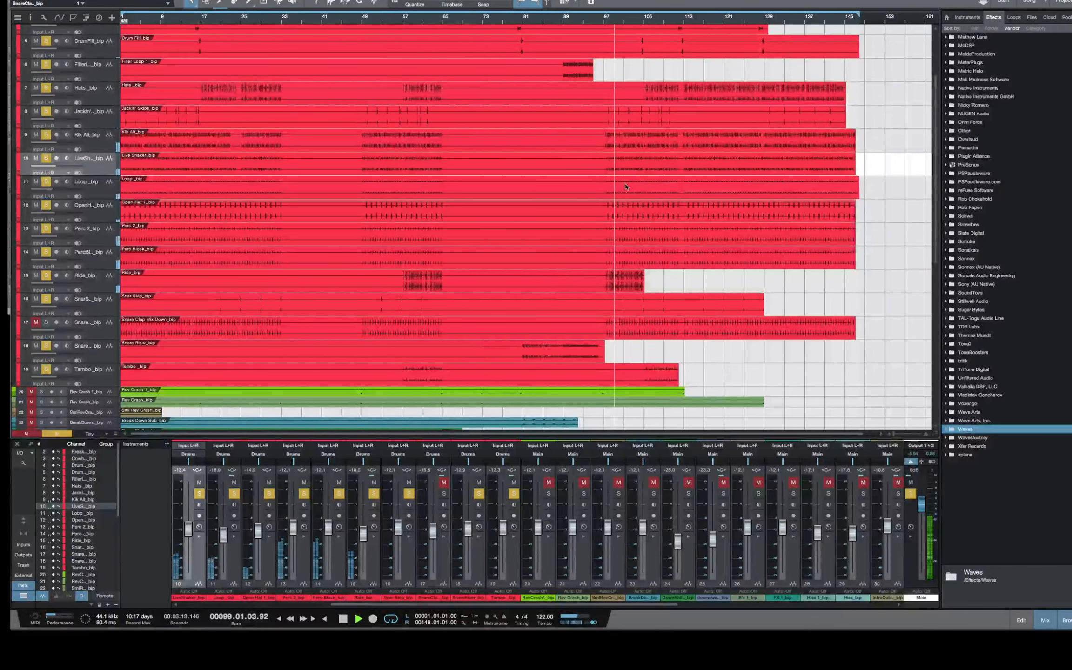
scroll(625, 186, "up", 4)
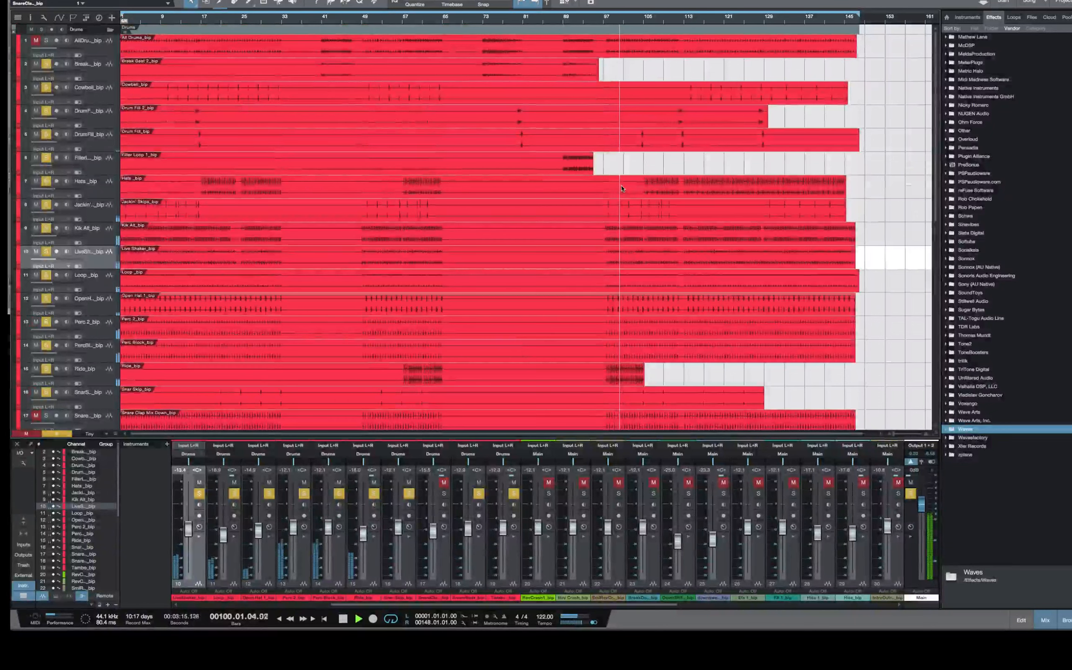
Lower the Jackin' Skips_bip channel's volume to about -17.5 dB during playback, then stop
left_click(89, 206)
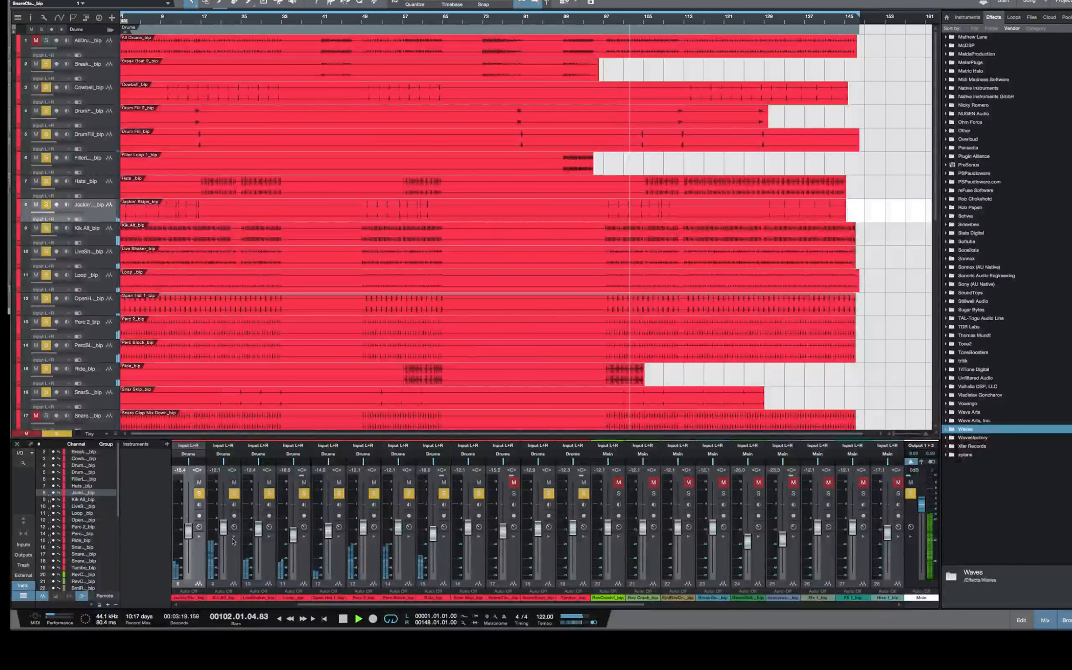
left_click_drag(188, 530, 188, 532)
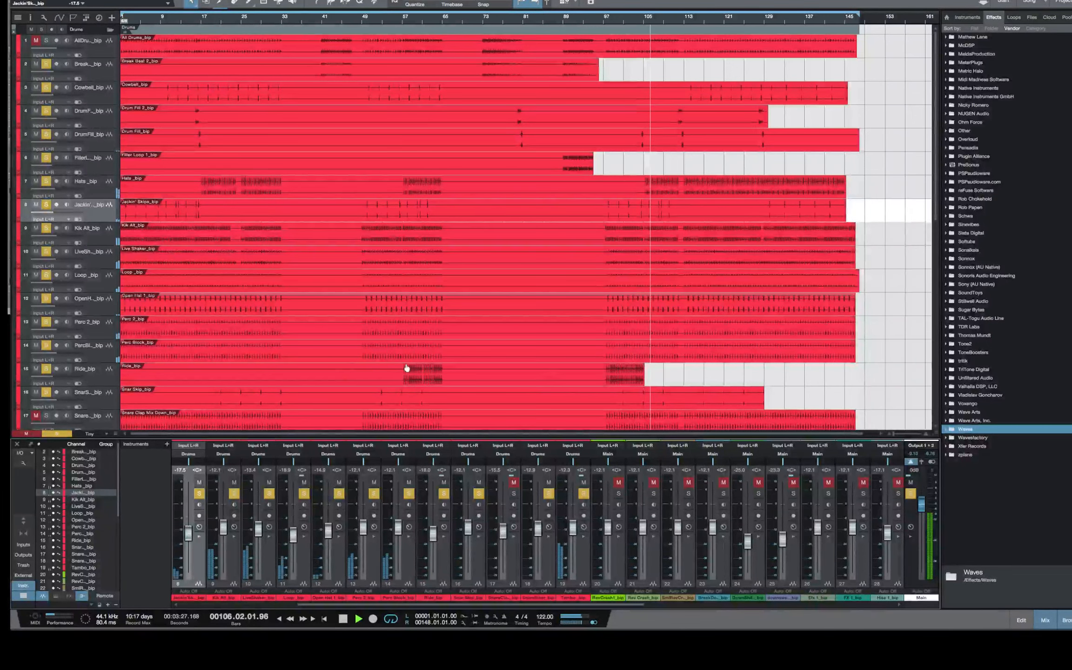
key("space")
Replay the soloed drums from around bar 97 and unmute and solo the Snare Clap Mix Down_bip track
scroll(279, 303, "down", 10)
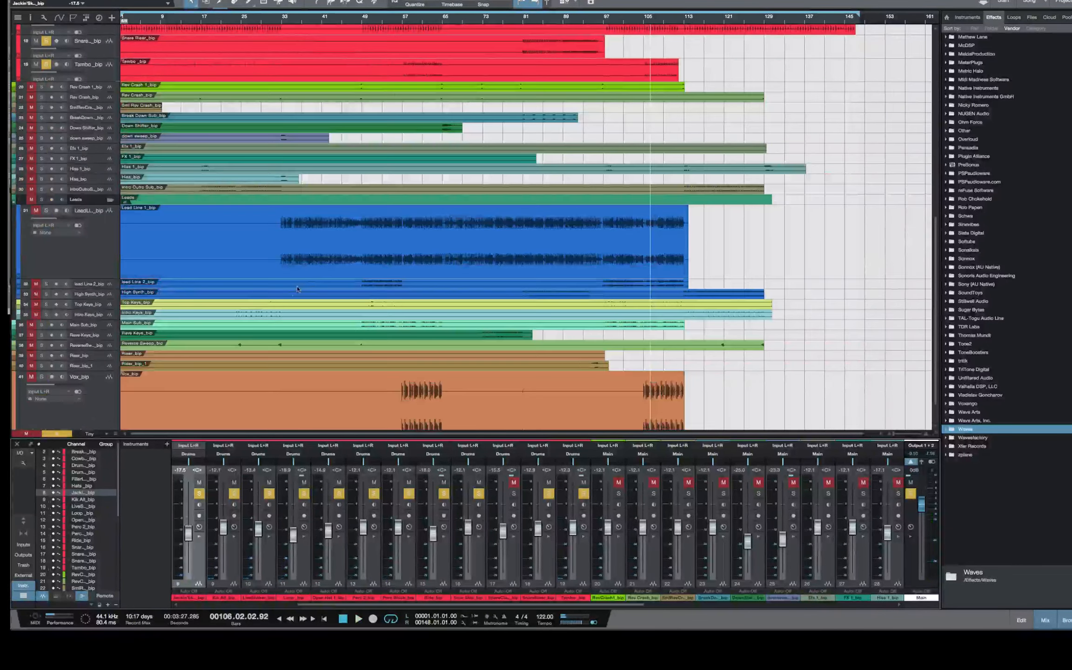
scroll(302, 288, "up", 6)
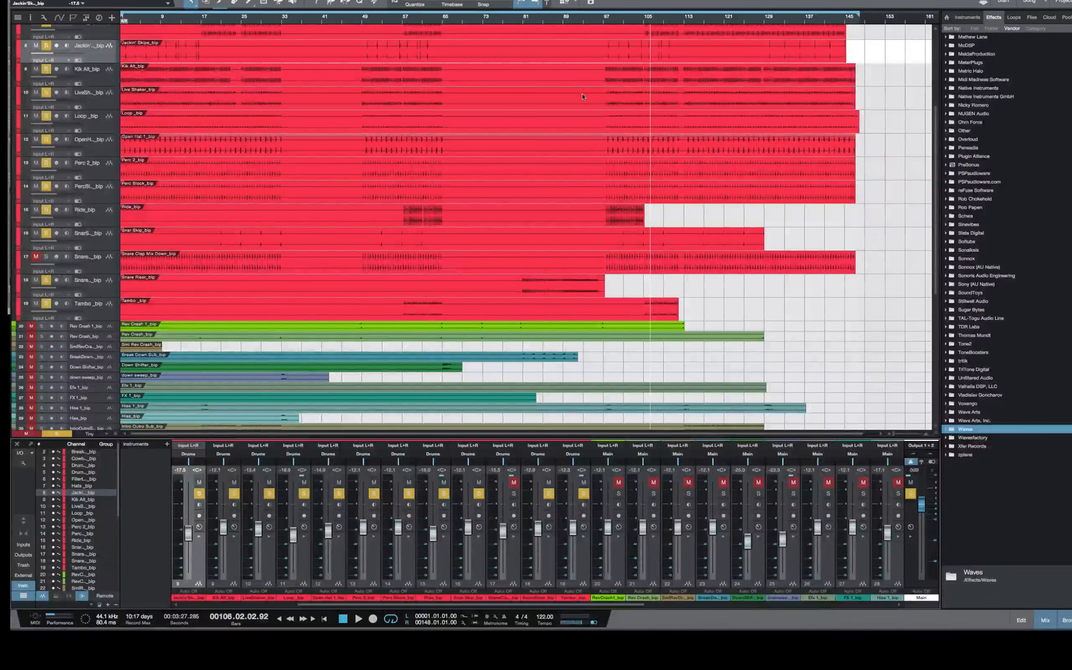
left_click(603, 21)
key("space")
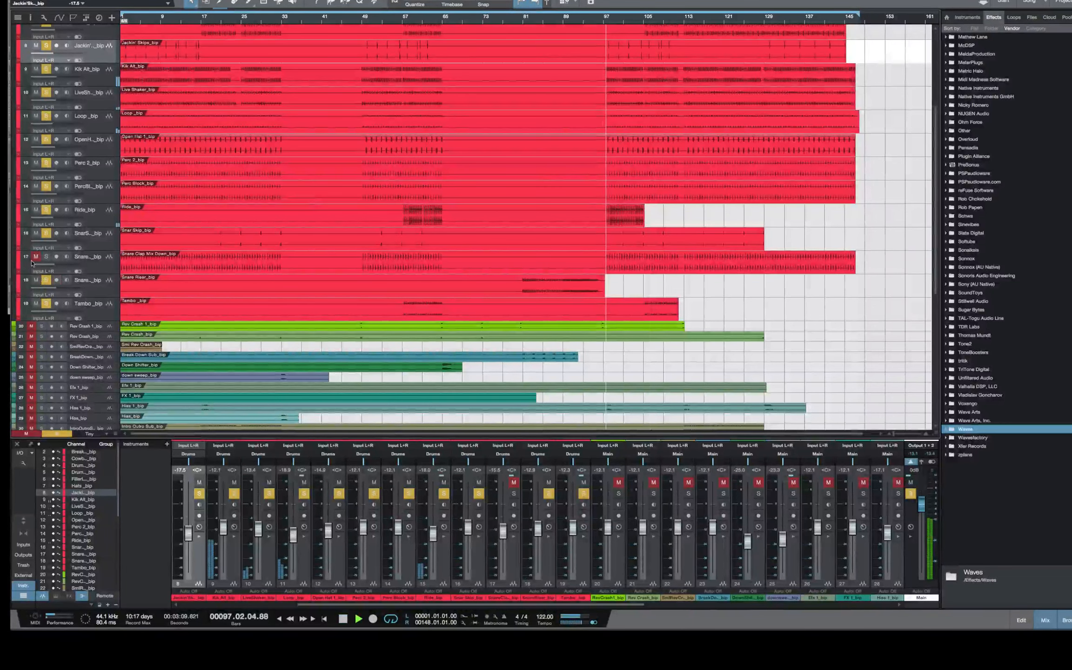
left_click(36, 256)
left_click(47, 256)
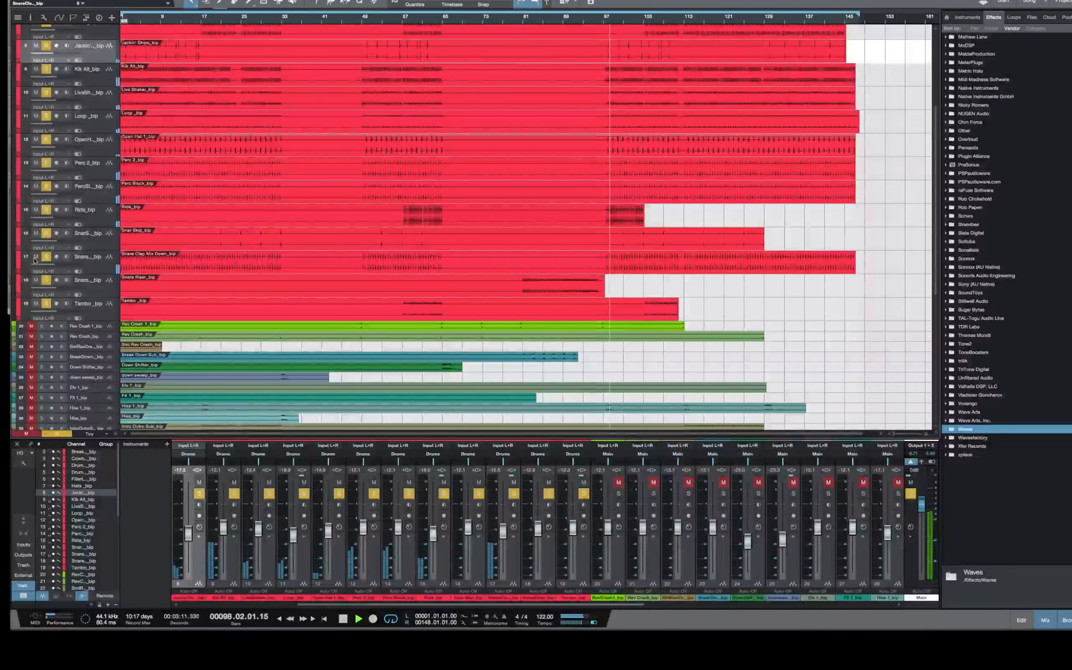
Set the Snare Clap Mix Down_bip channel's volume to about -15.9 dB while the drums play
left_click(91, 269)
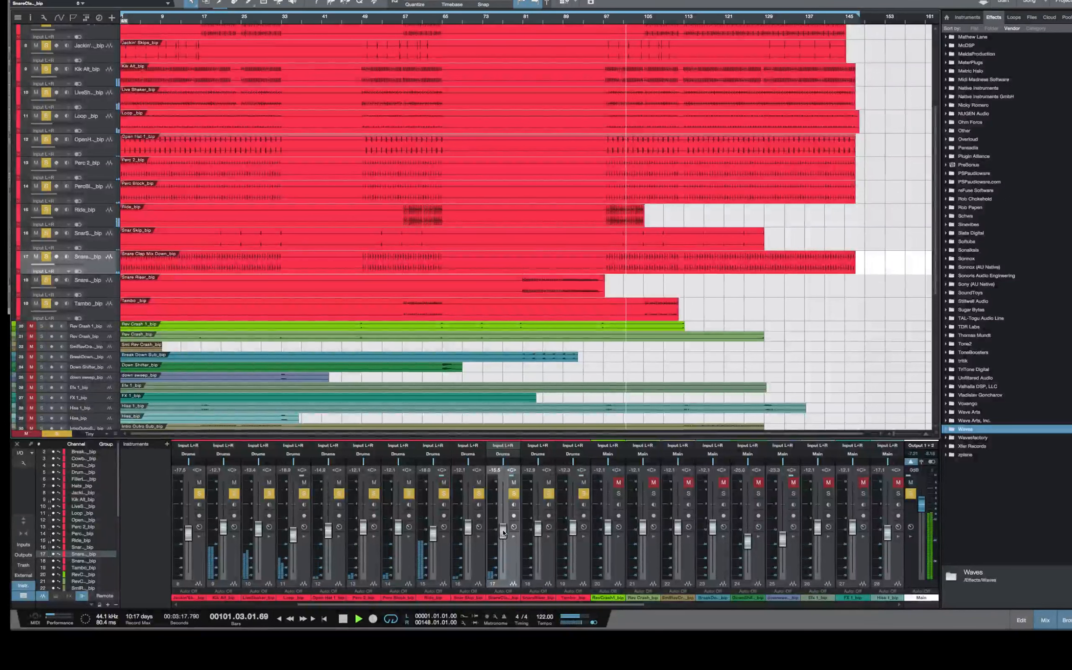
left_click_drag(504, 533, 503, 533)
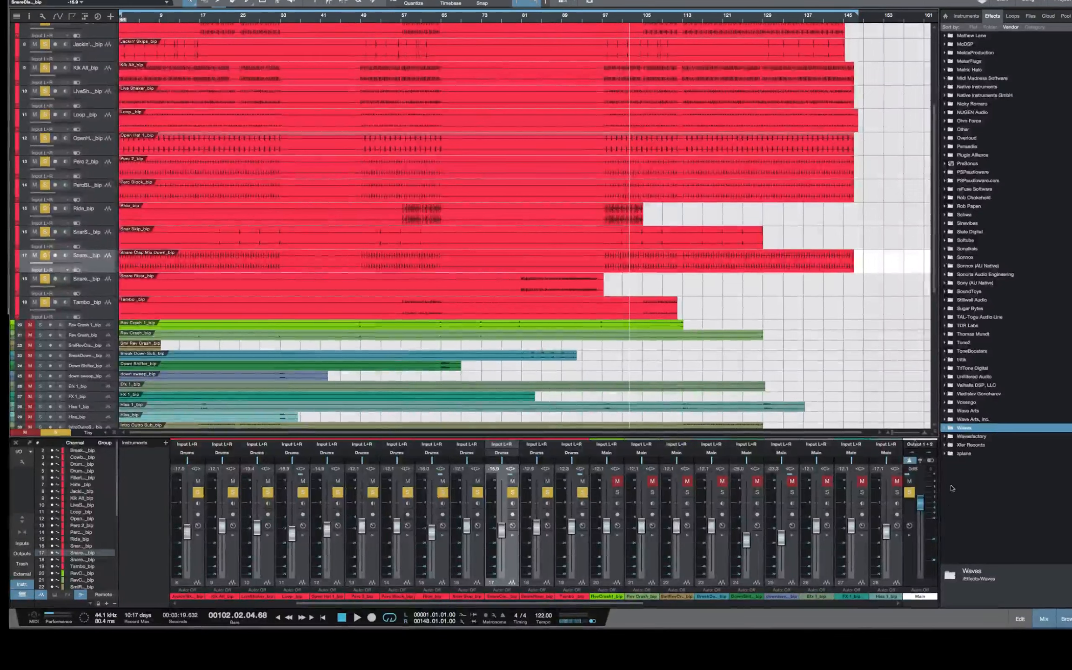
Shrink the DAW window to read the stream chat behind it, and restore the window to full width
mouse_move(927, 647)
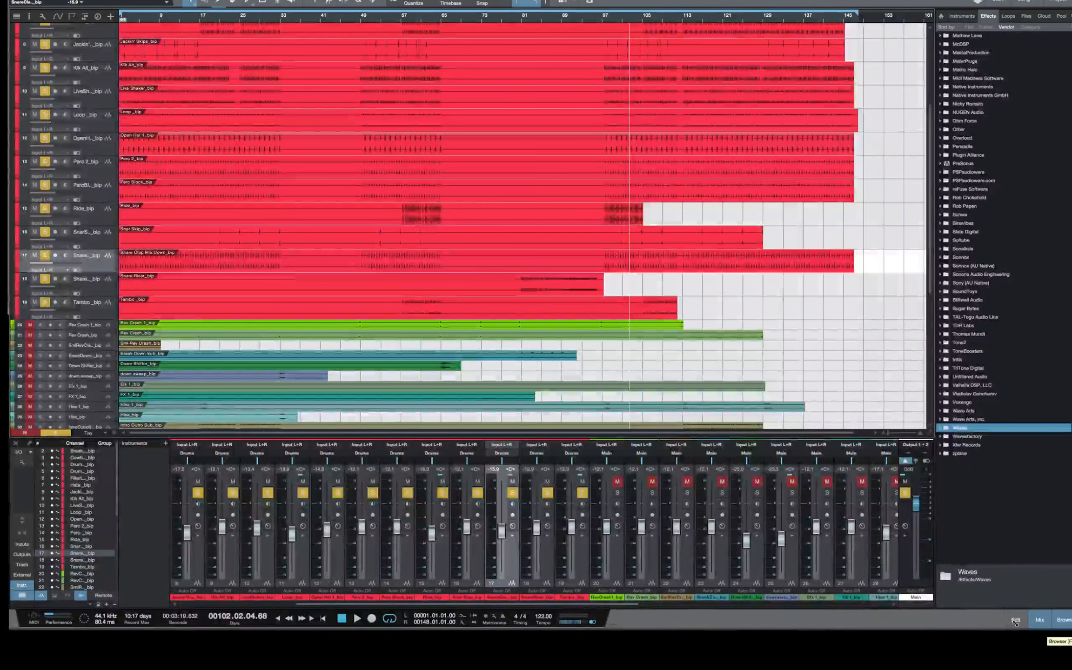
left_click_drag(1016, 623, 875, 622)
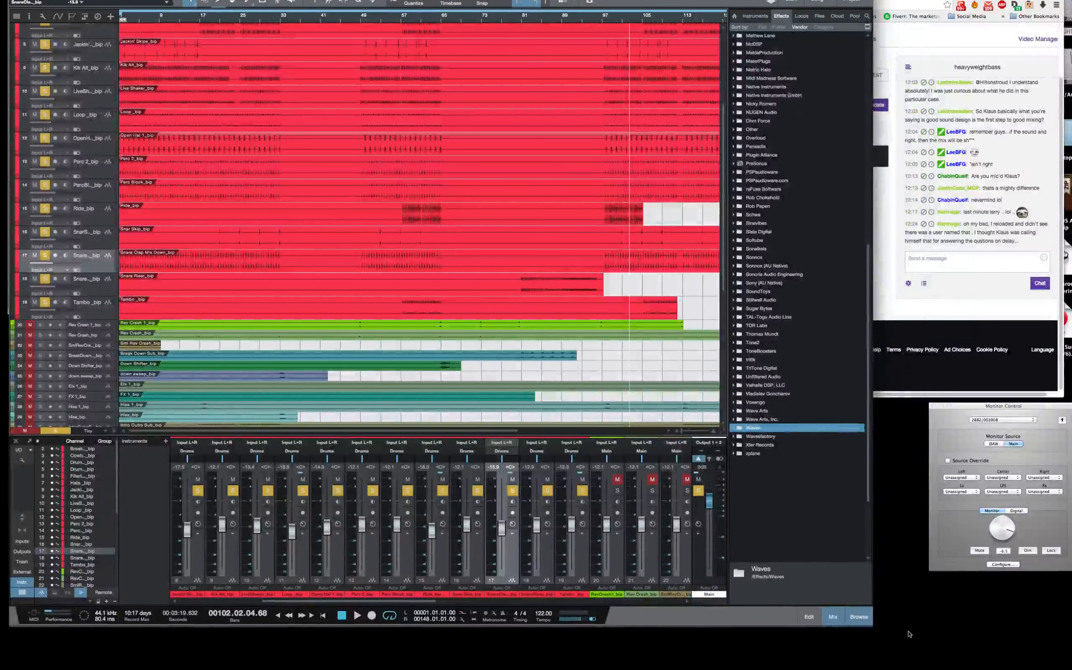
mouse_move(877, 604)
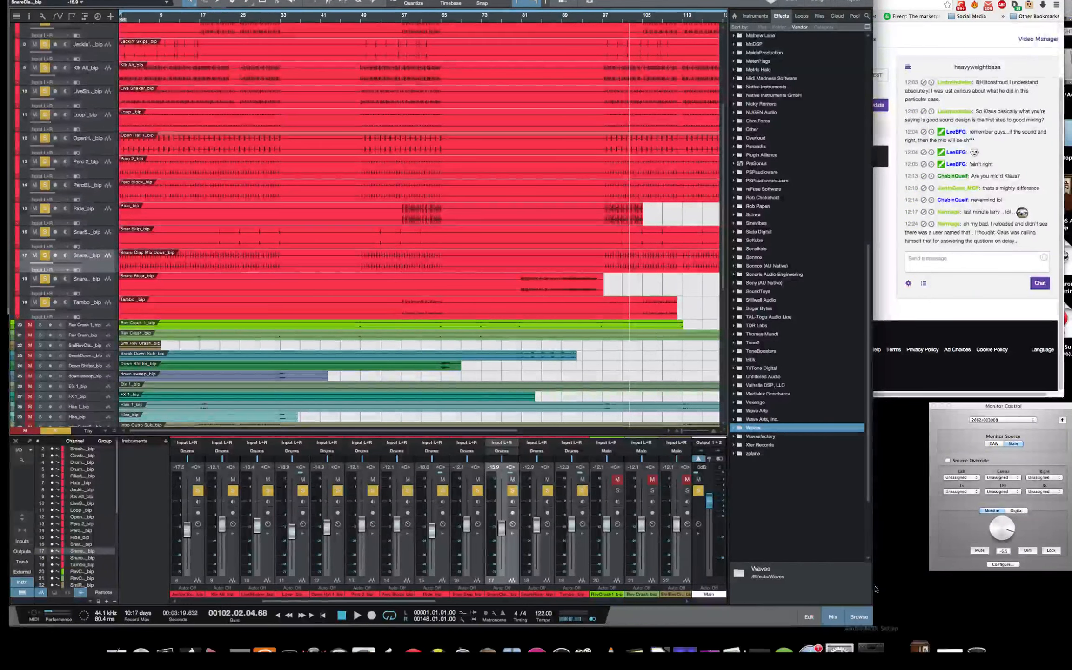
left_click_drag(874, 625, 877, 624)
left_click_drag(955, 622, 1066, 618)
left_click_drag(937, 621, 902, 620)
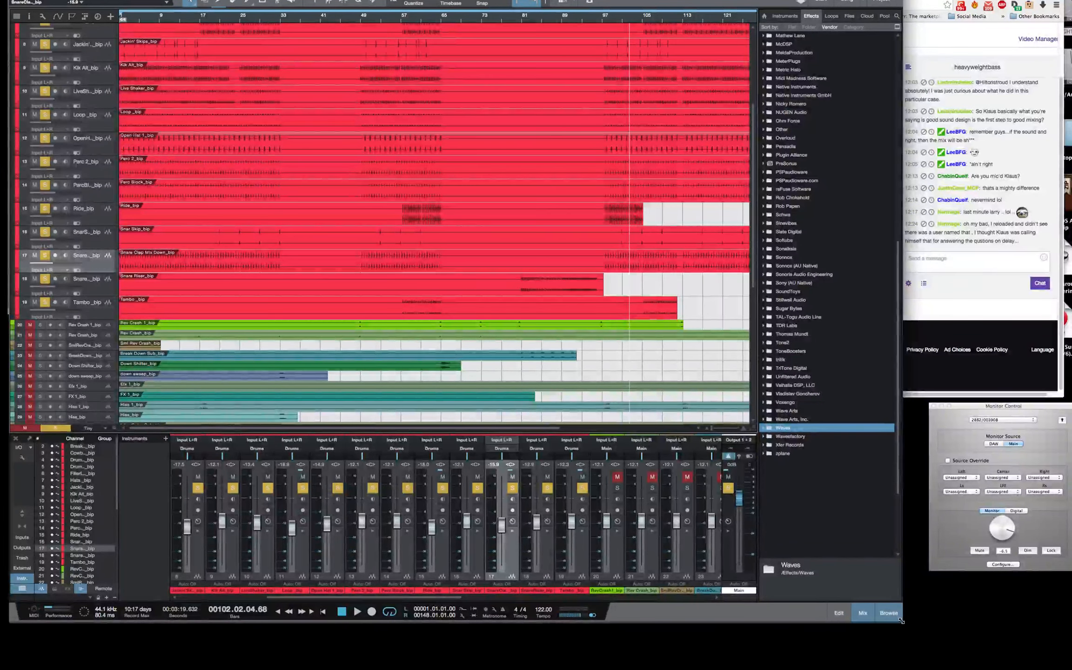
left_click_drag(901, 620, 1071, 628)
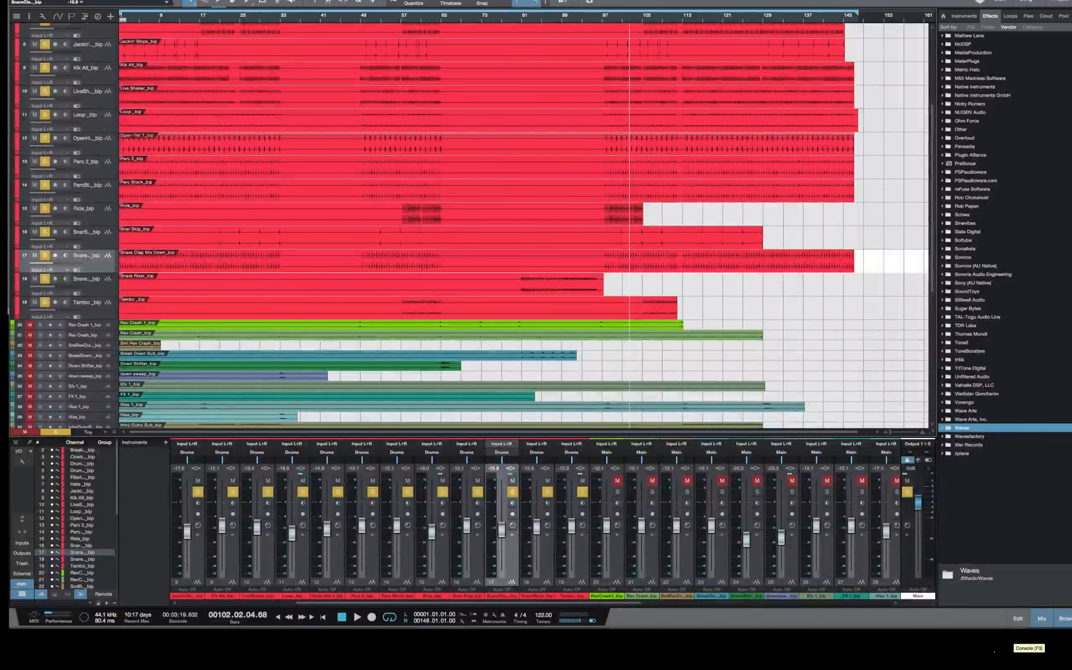
Look over the drum tracks in the arrangement, from All Drums_bip down to Tambo_bip
scroll(763, 349, "up", 5)
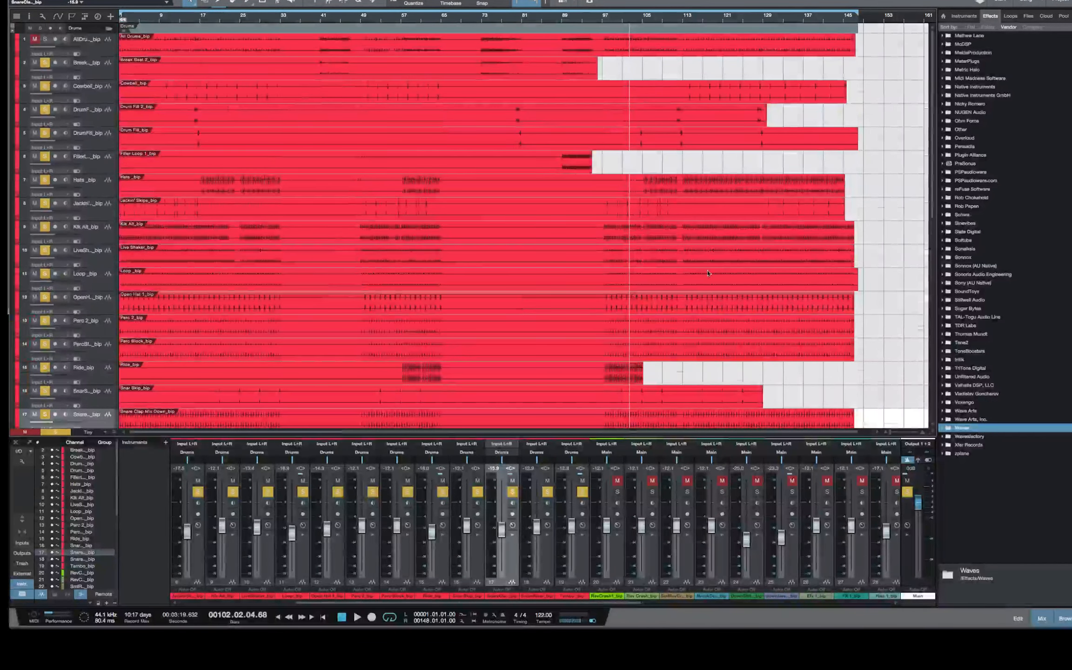
scroll(645, 190, "down", 4)
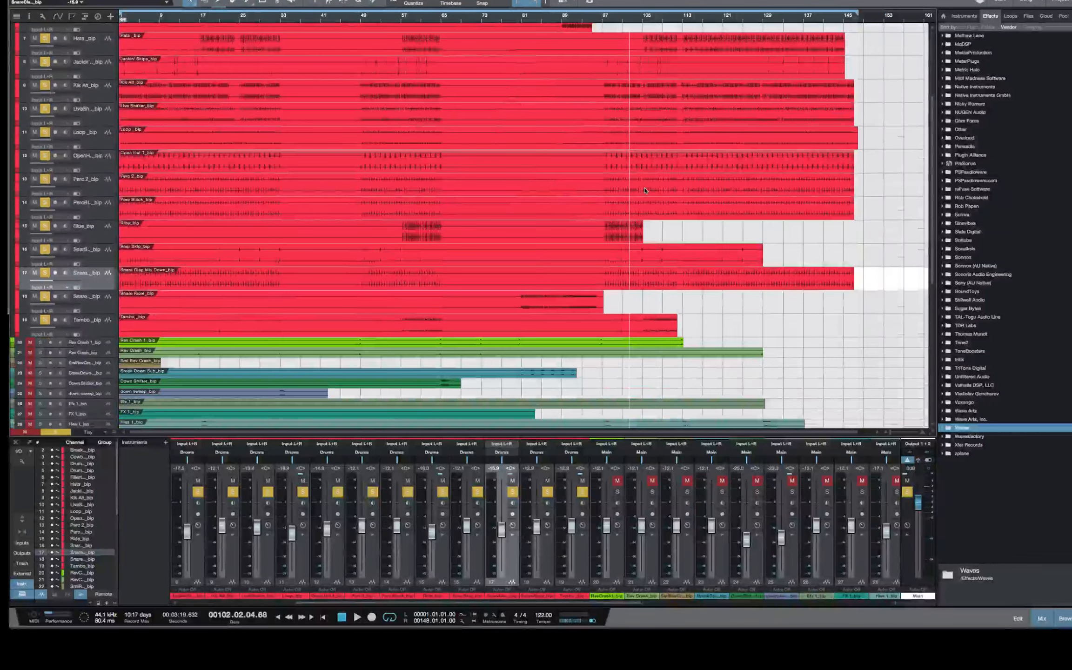
scroll(645, 190, "up", 5)
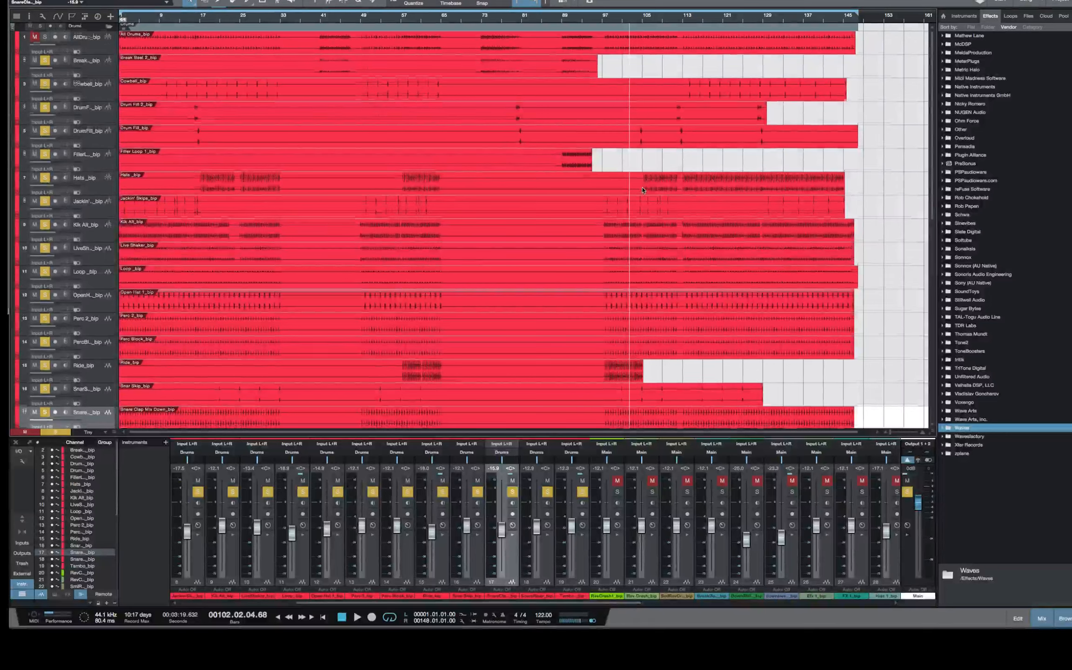
scroll(750, 210, "down", 1)
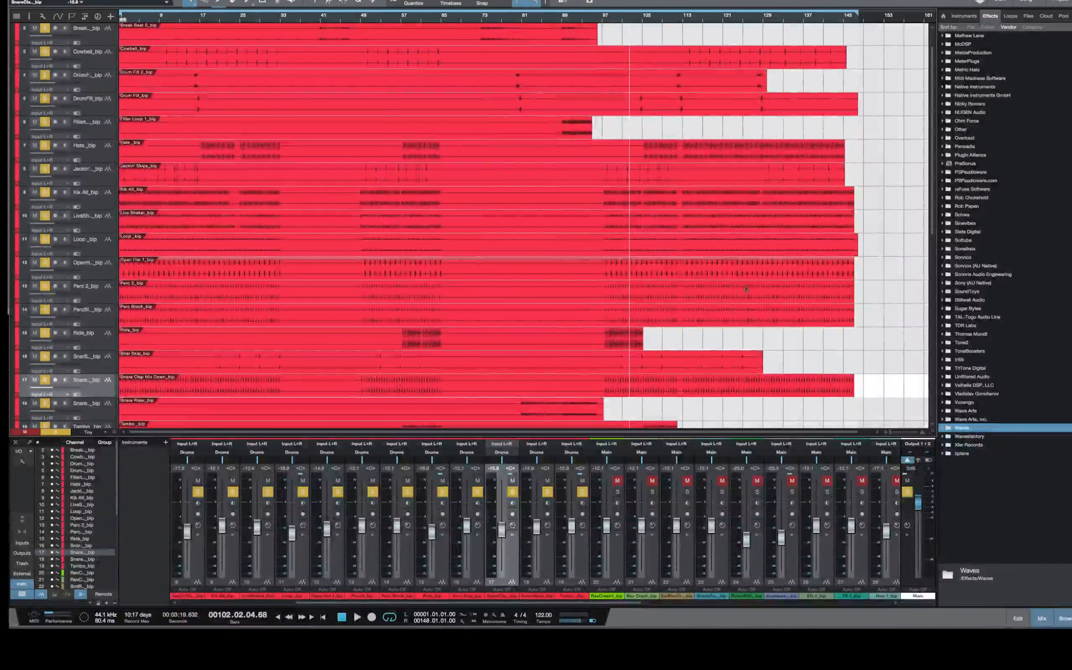
scroll(743, 288, "down", 6)
scroll(372, 227, "up", 2)
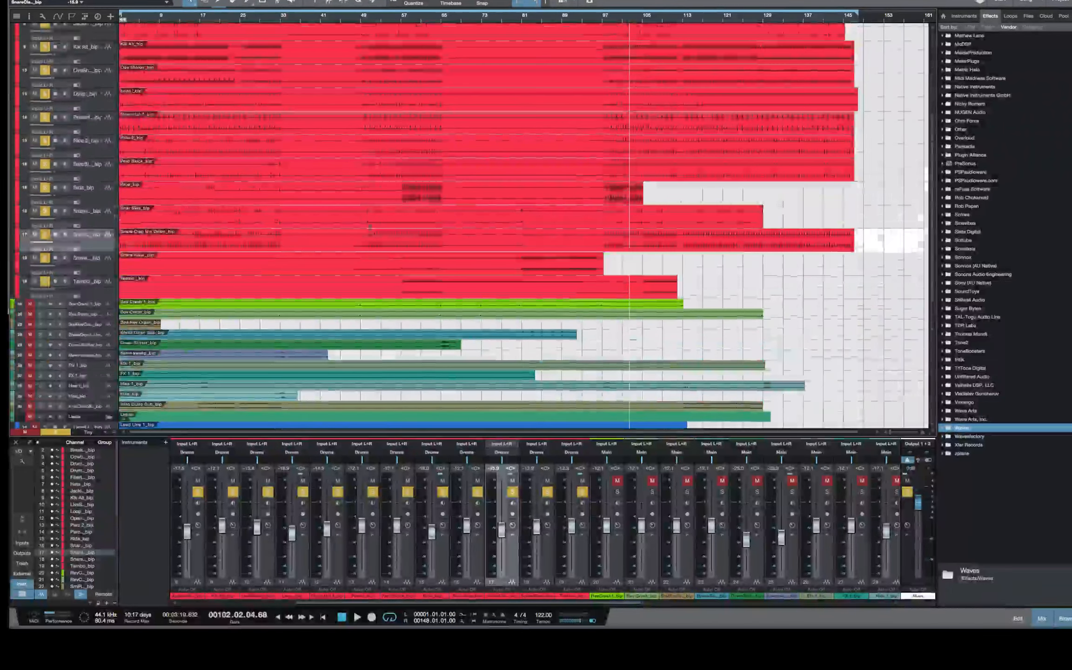
scroll(103, 163, "up", 1)
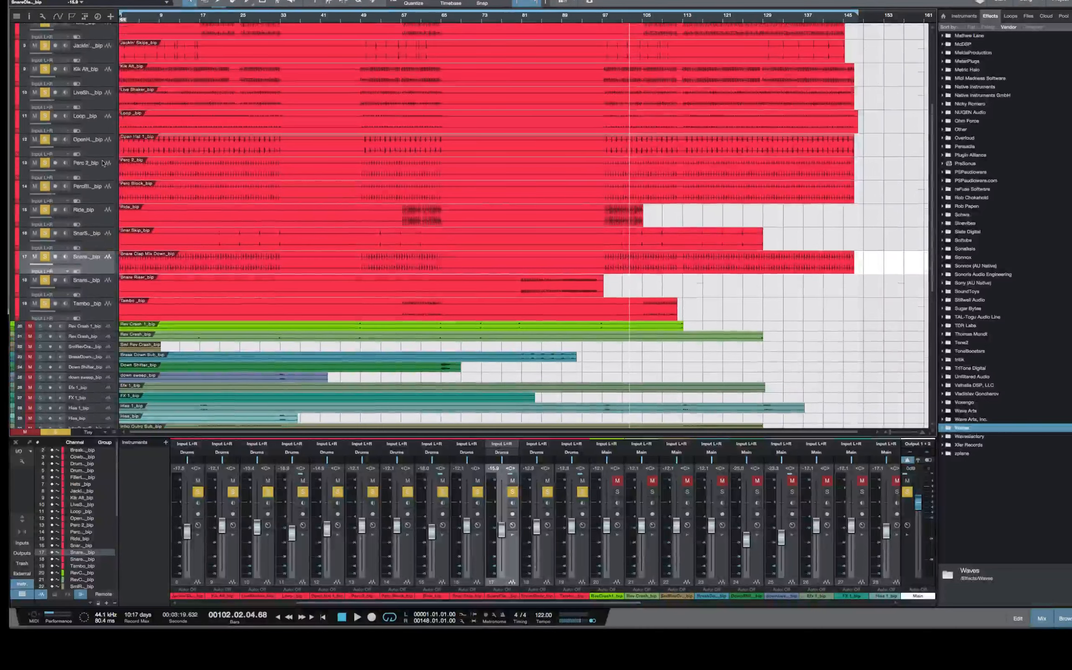
scroll(107, 149, "up", 1)
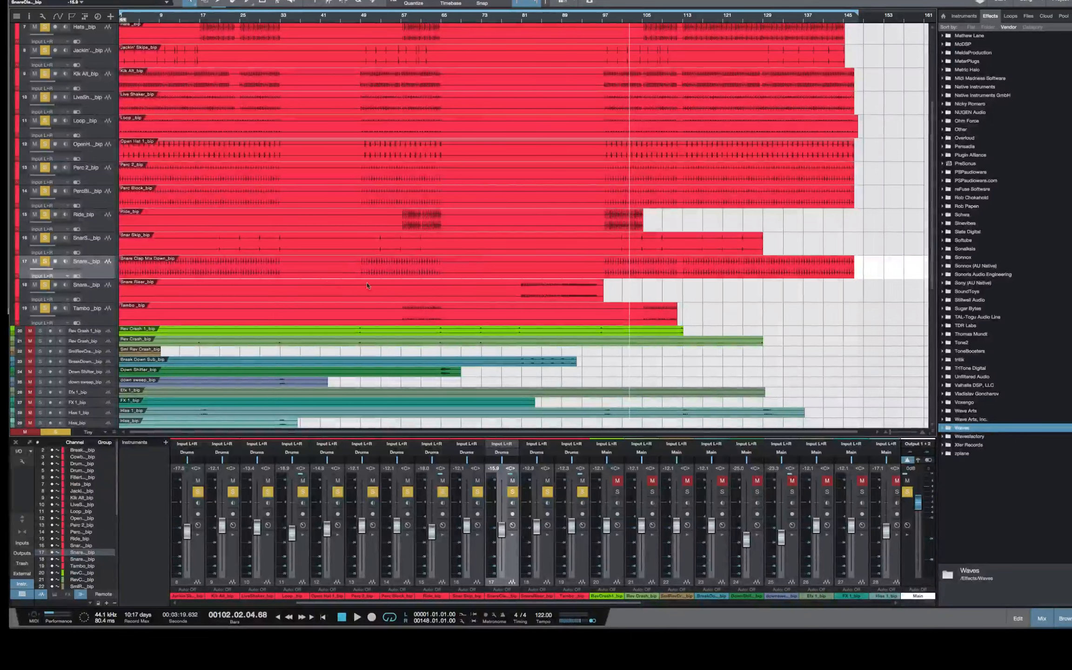
scroll(577, 229, "up", 5)
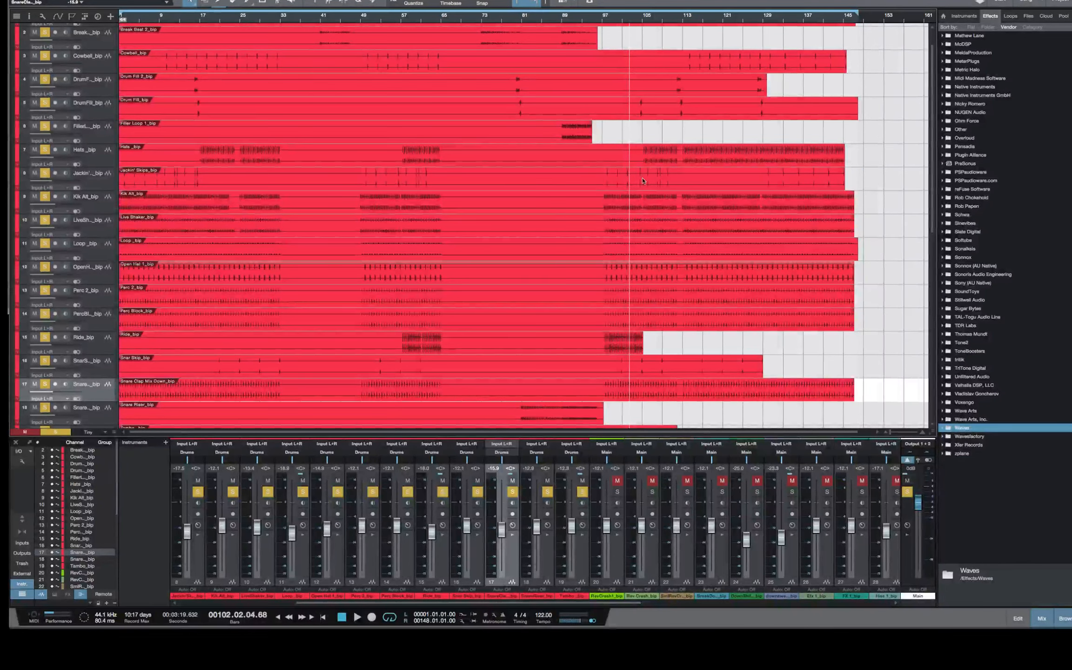
Place the playhead at bar 100.01.02 and examine the drum hits around it at close range
key("e")
key("e")
key("e")
key("e")
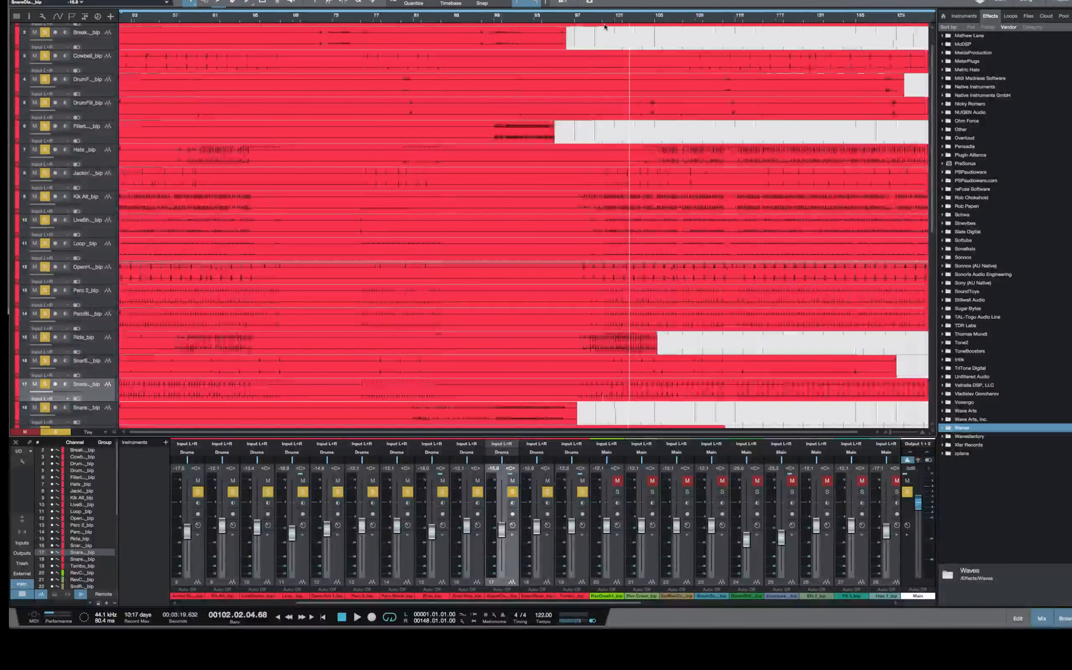
left_click(439, 21)
left_click(434, 23)
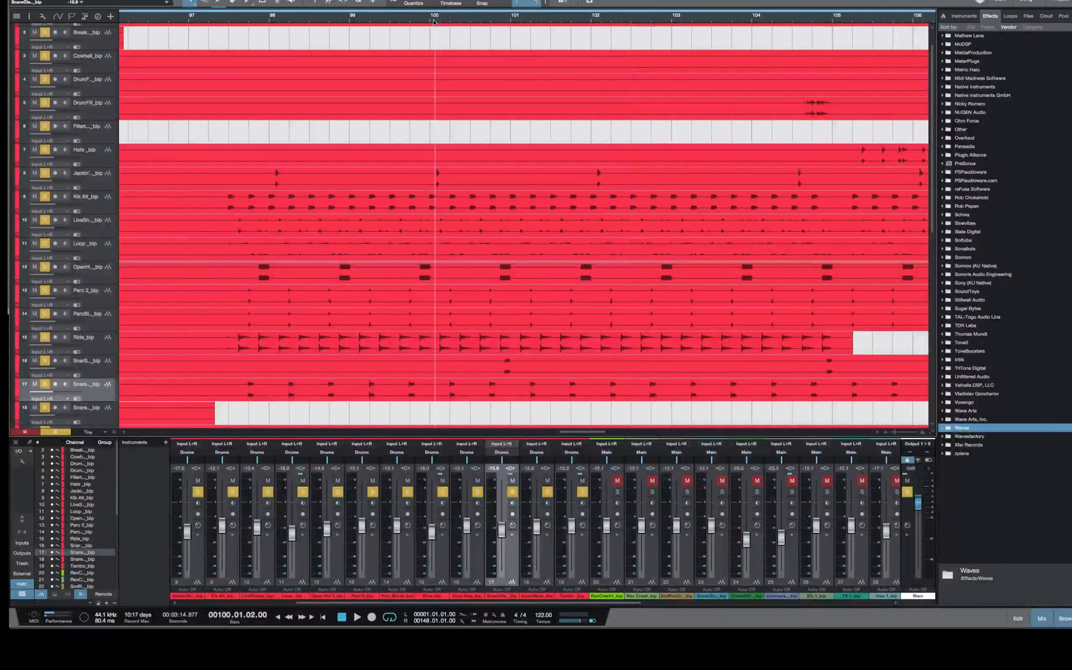
key("e")
key("e")
key("e")
key("e")
key("e")
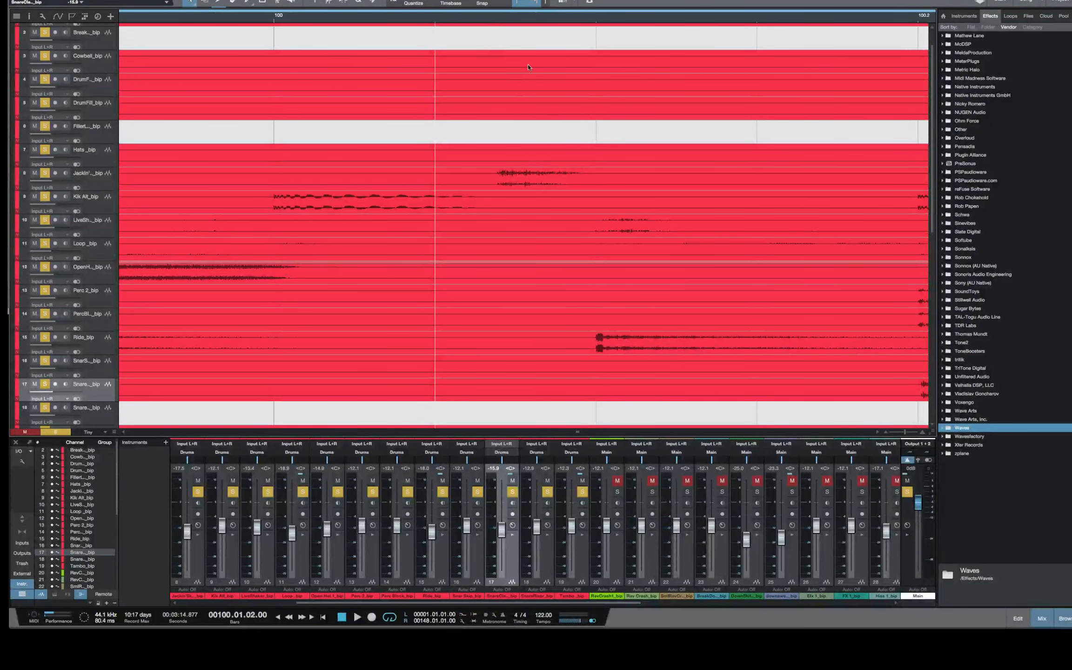
Place the playhead at 100.01.03 and examine how the Live Shaker and Ride hits line up with it
left_click(597, 22)
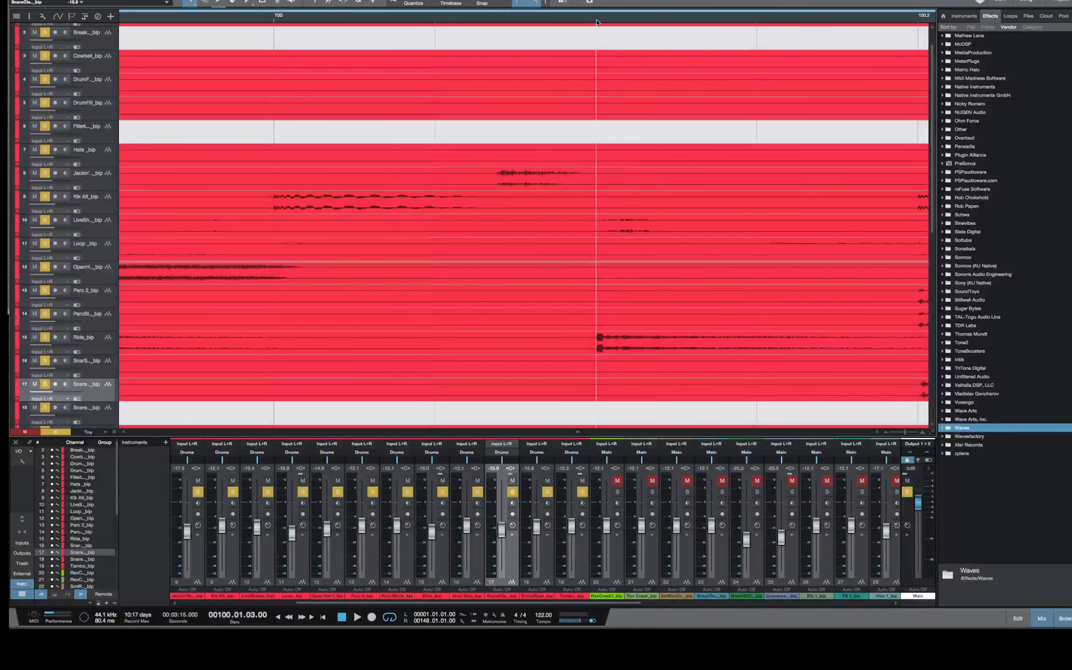
key("e")
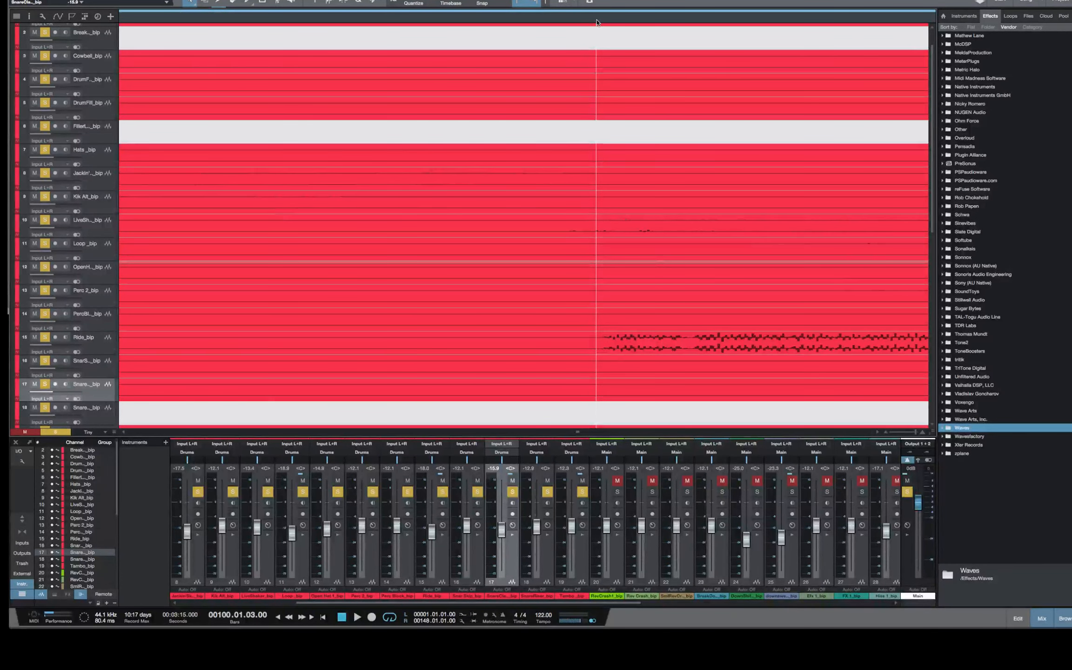
key("e")
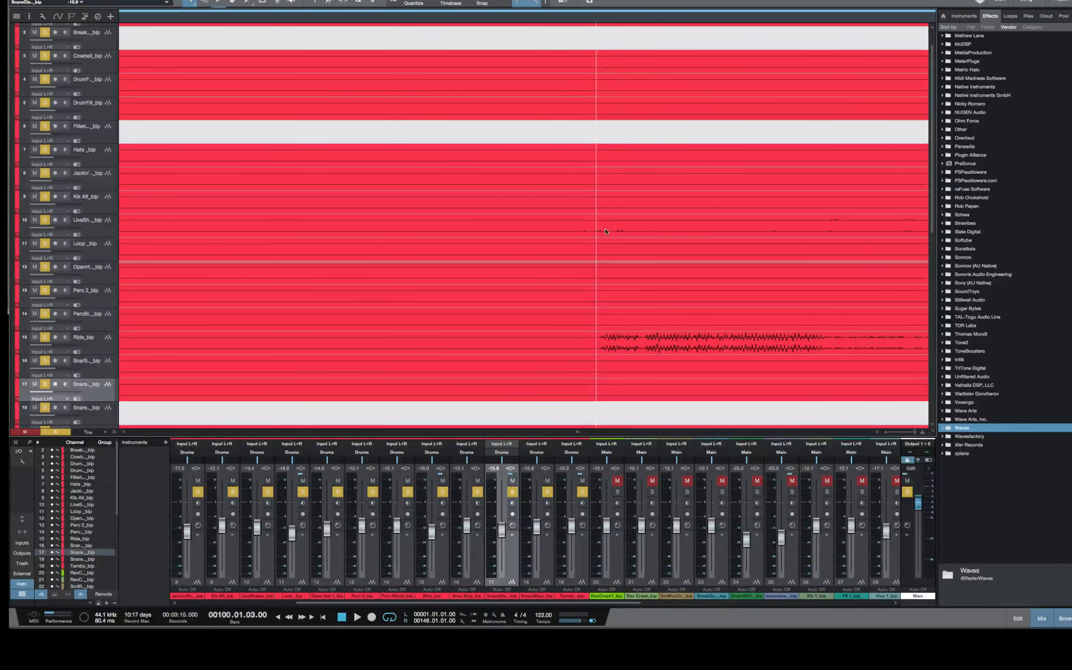
key("w")
key("w")
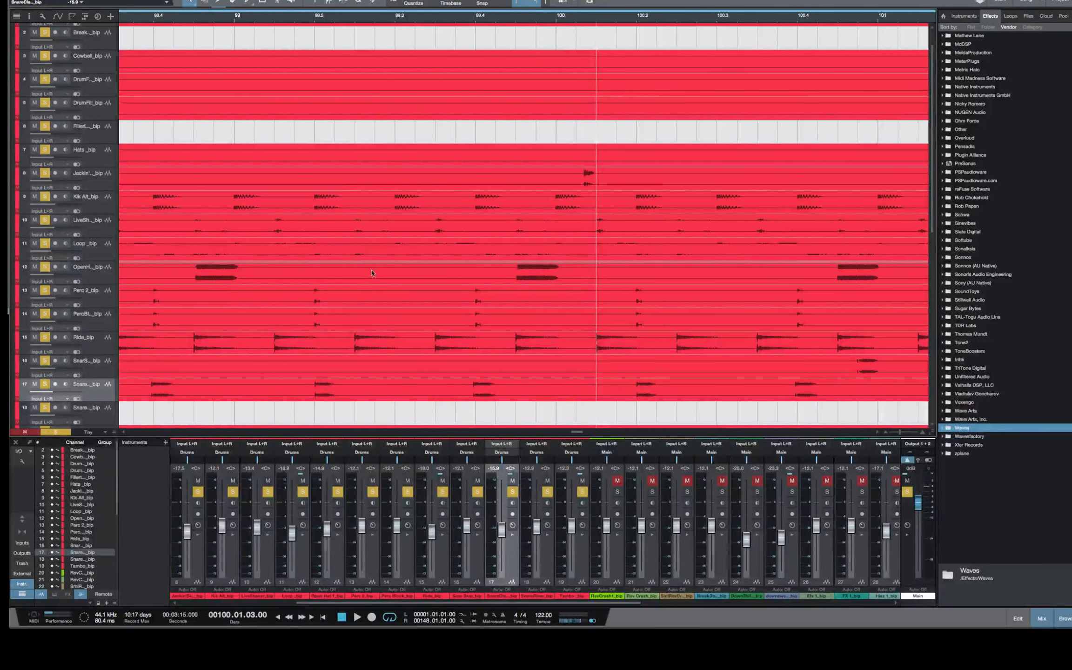
Select the Ride_bip track, place the playhead at 99.03.03 and examine the ride transient's timing against the beat
left_click(110, 343)
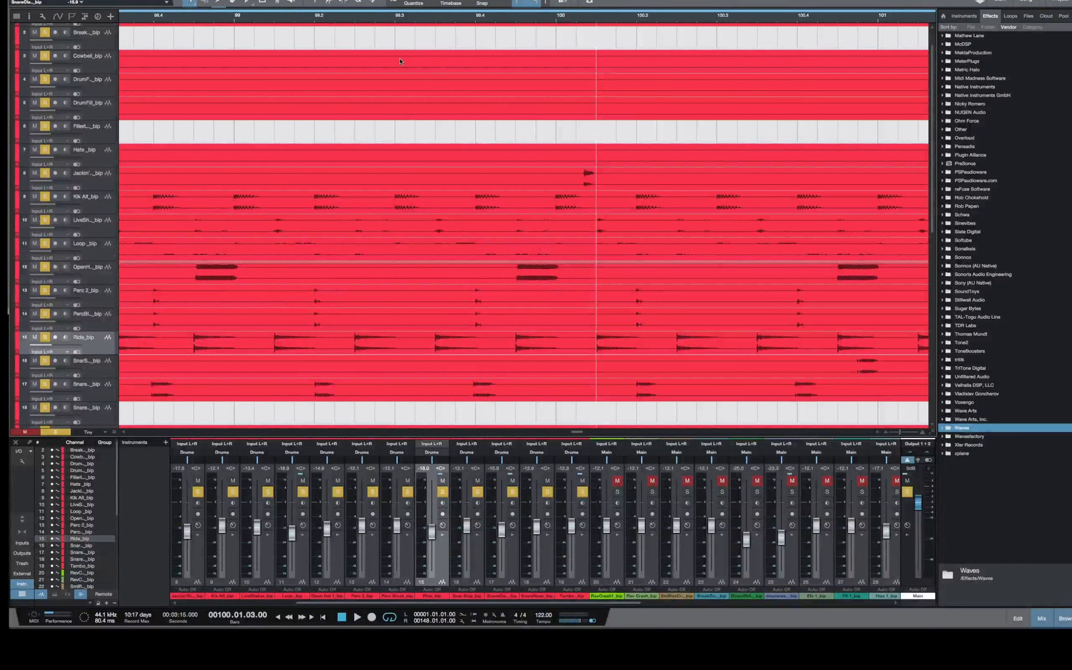
left_click(436, 21)
key("e")
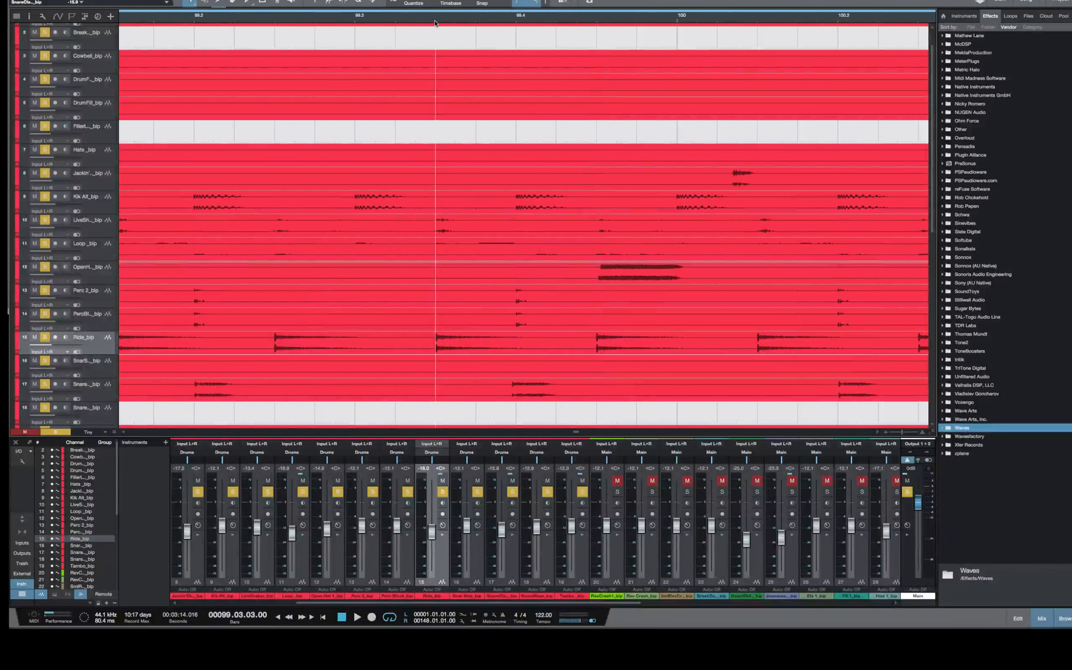
key("e")
key("e")
key("e")
key("e")
key("e")
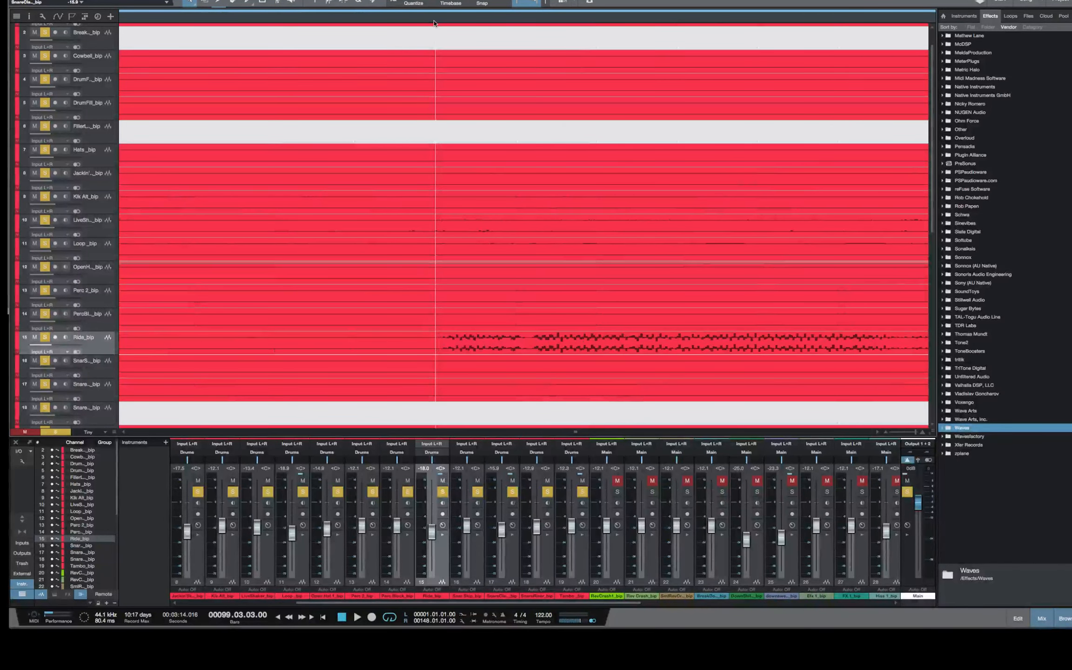
key("e")
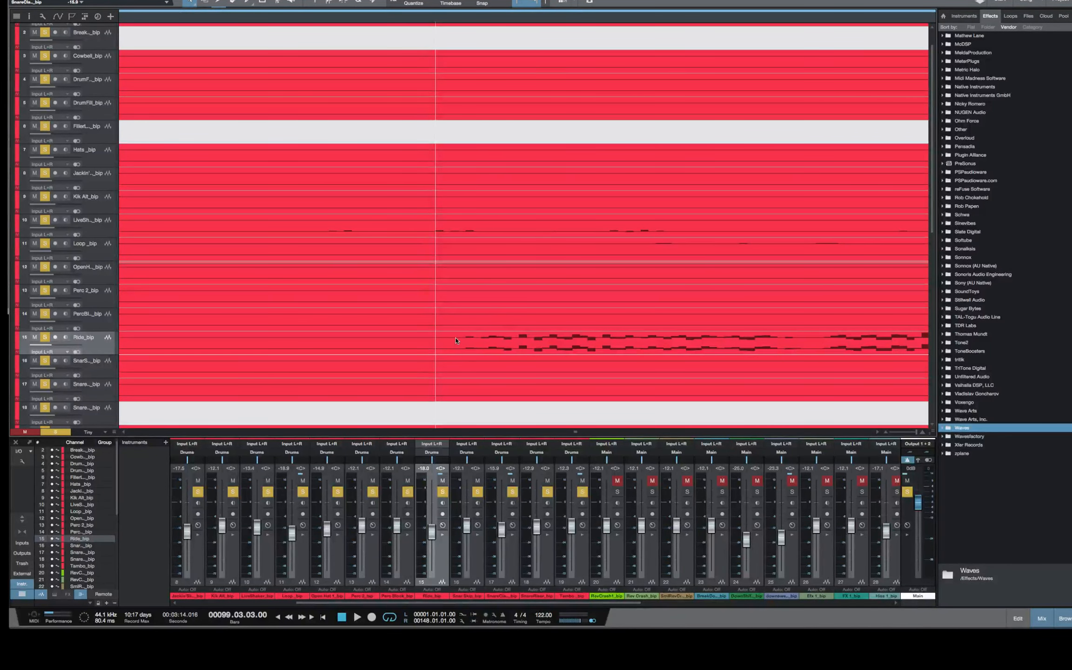
key("w")
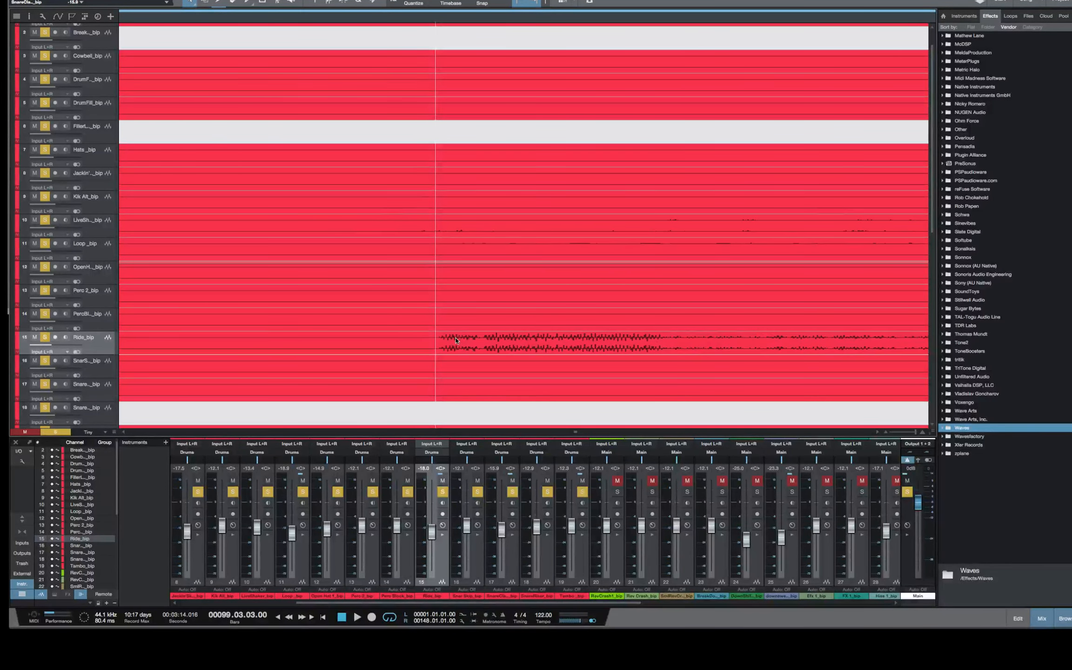
key("w")
key("w")
key("w")
key("w")
key("w")
key("w")
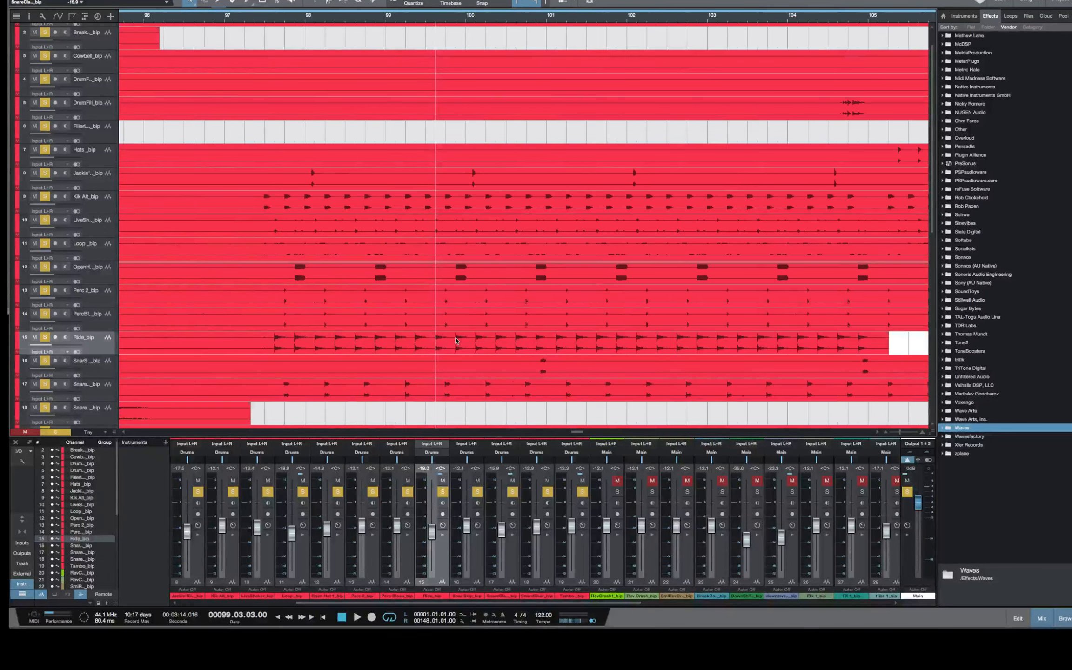
Play the soloed drums from bar 99.03.03, bring the Leads and Drums bus channels into view, and stop
key("space")
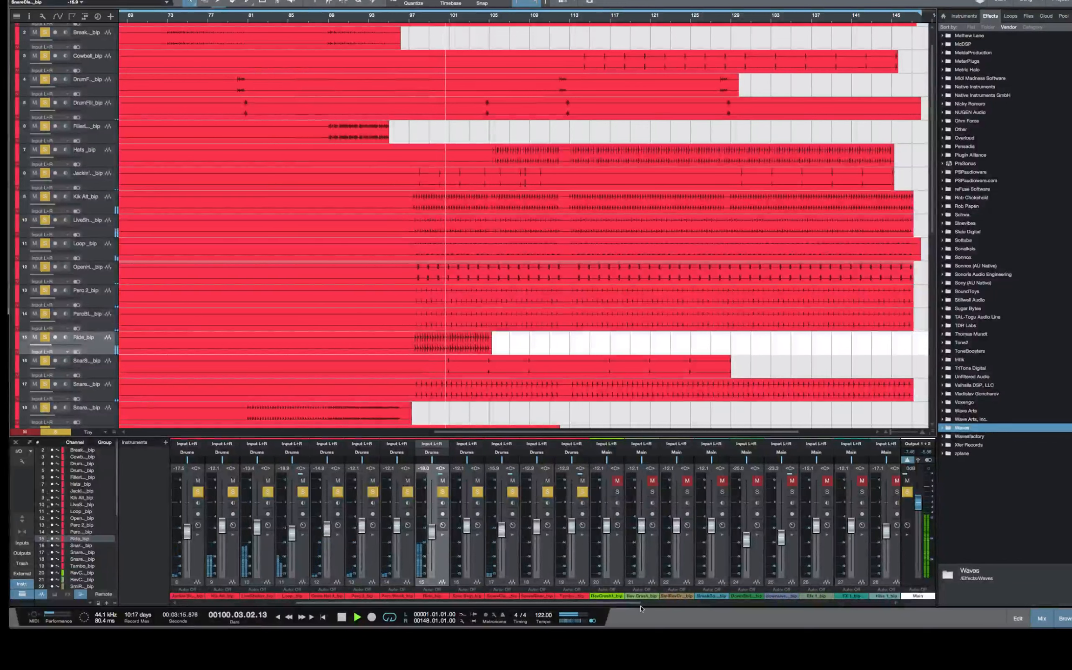
left_click_drag(635, 604, 917, 612)
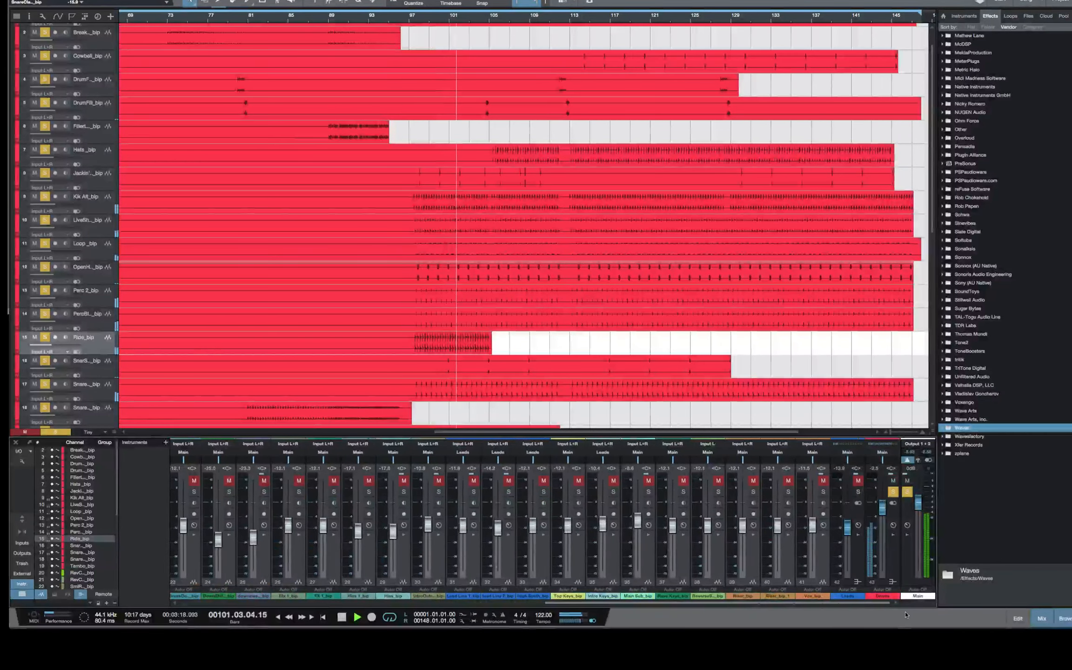
key("space")
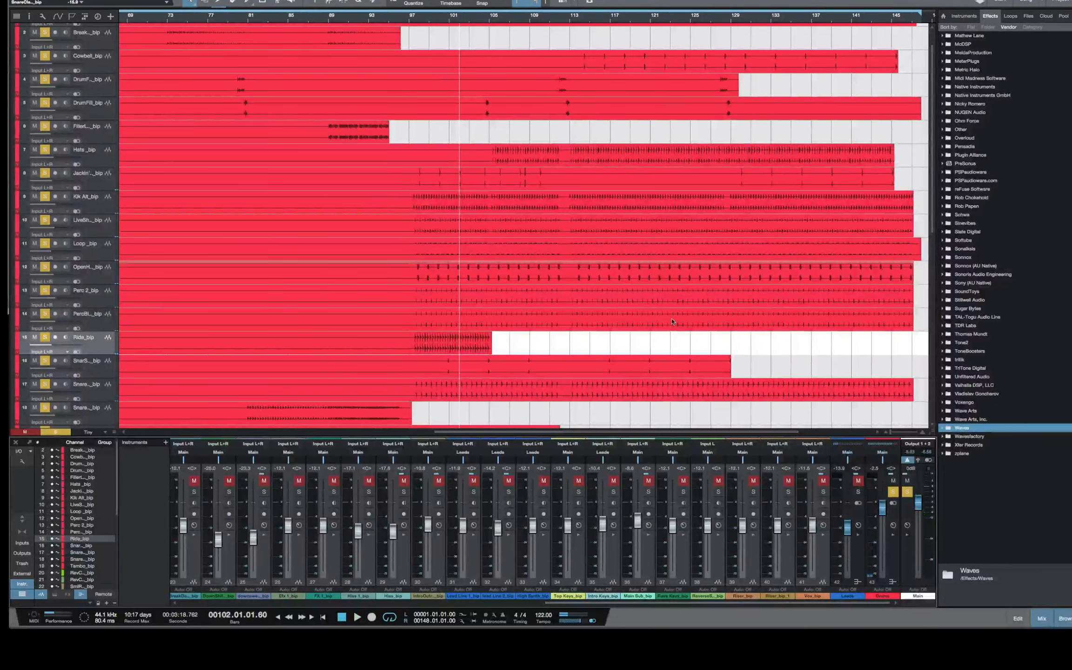
Shrink the DAW window again to check the newest stream chat question, and restore its size
scroll(707, 322, "up", 1)
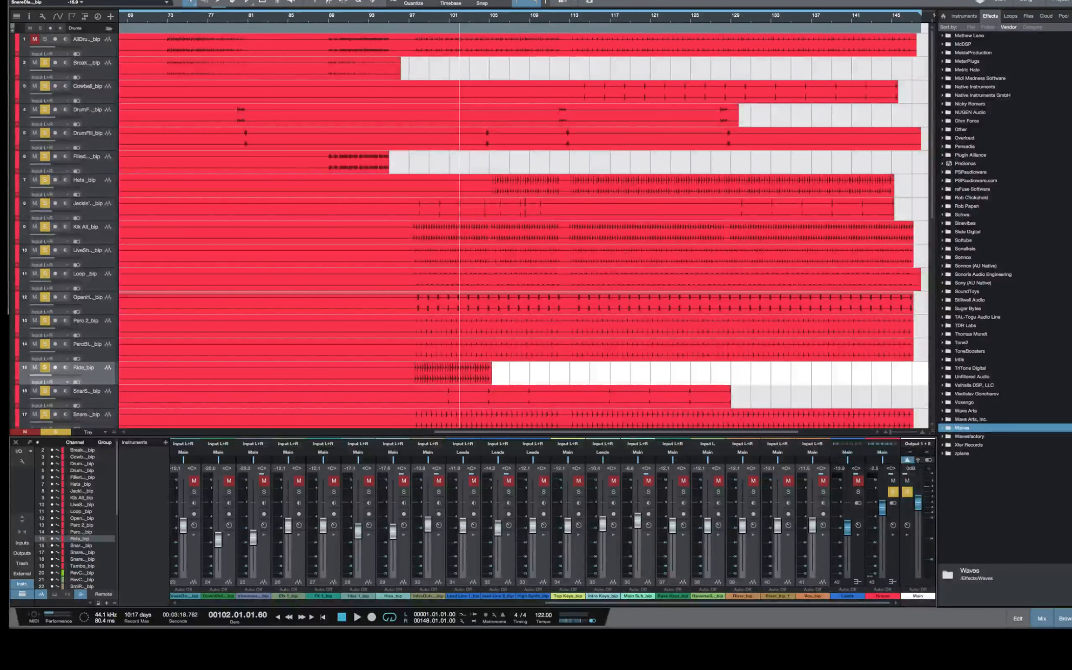
left_click_drag(1070, 628, 880, 605)
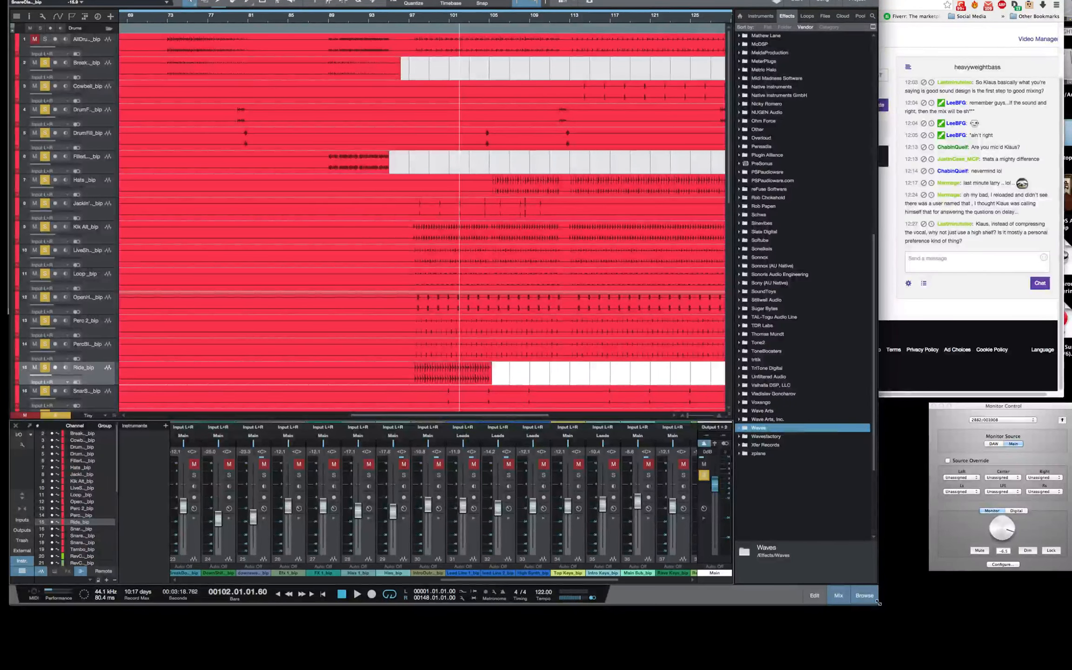
left_click_drag(878, 603, 1071, 630)
Play the soloed drums, lower the Drum Fill channel to -14.1 dB, replay the fill from about bar 104, and stop
scroll(491, 250, "down", 10)
scroll(491, 250, "up", 5)
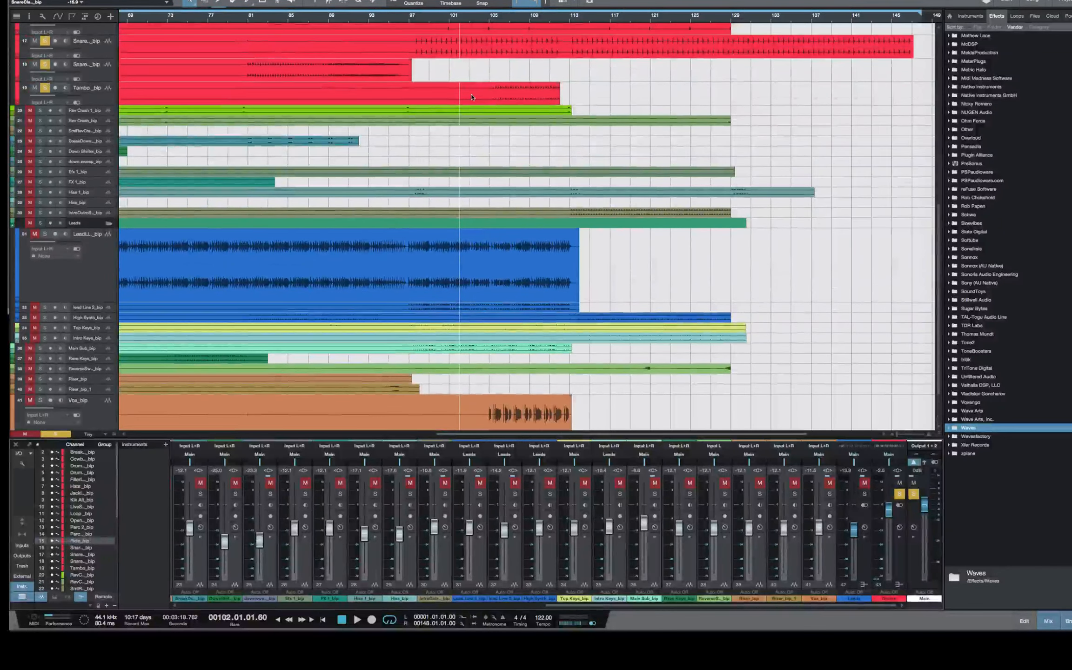
key("space")
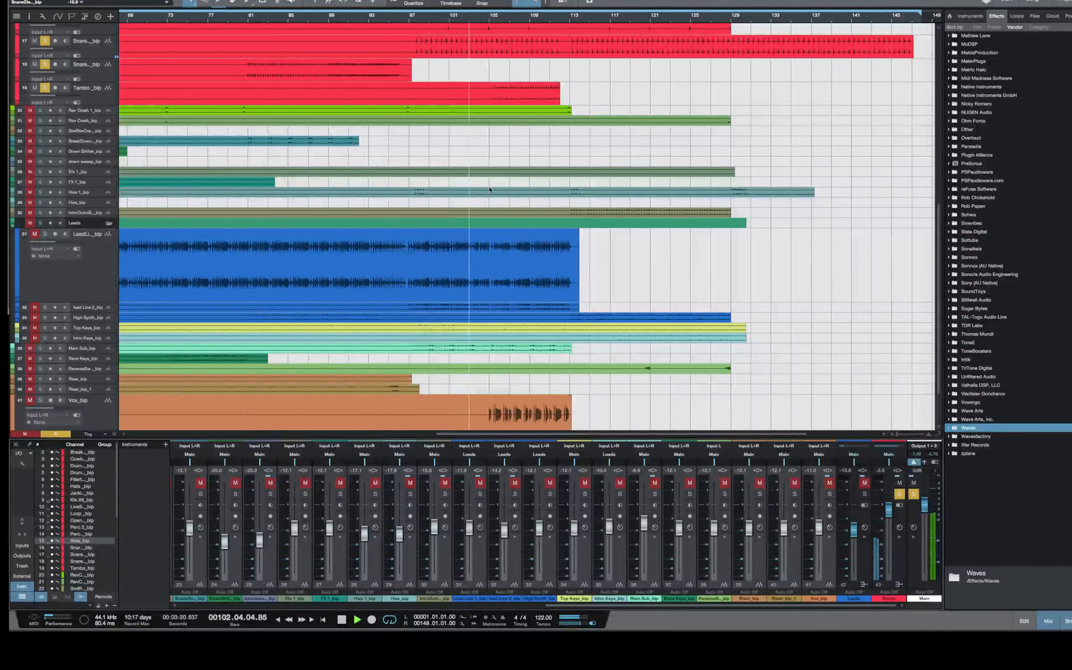
scroll(489, 190, "up", 10)
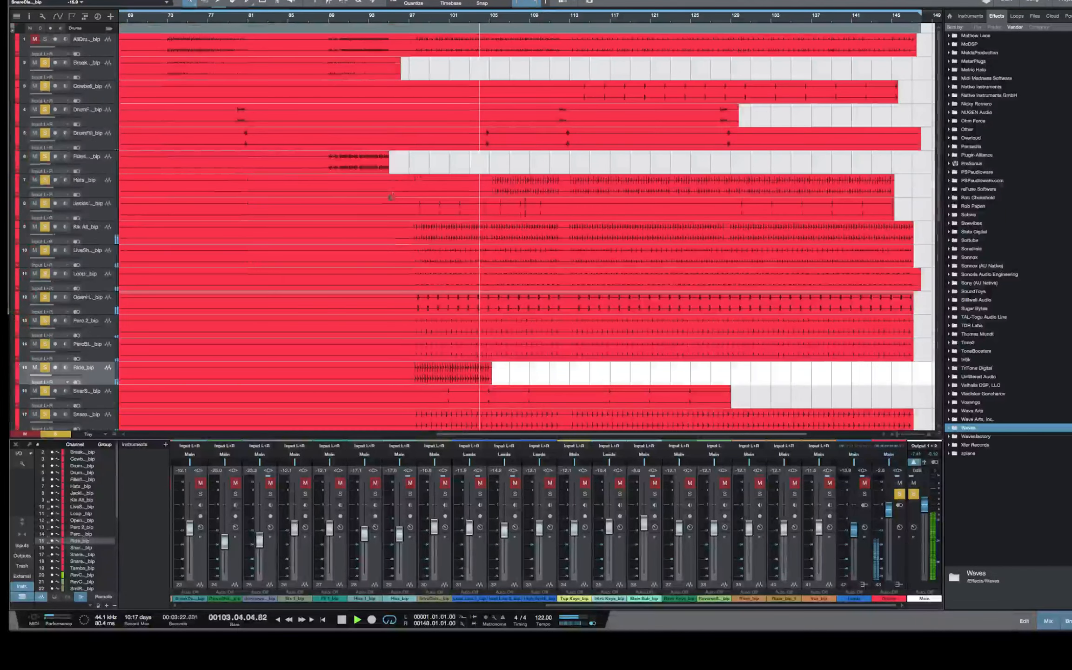
left_click(176, 139)
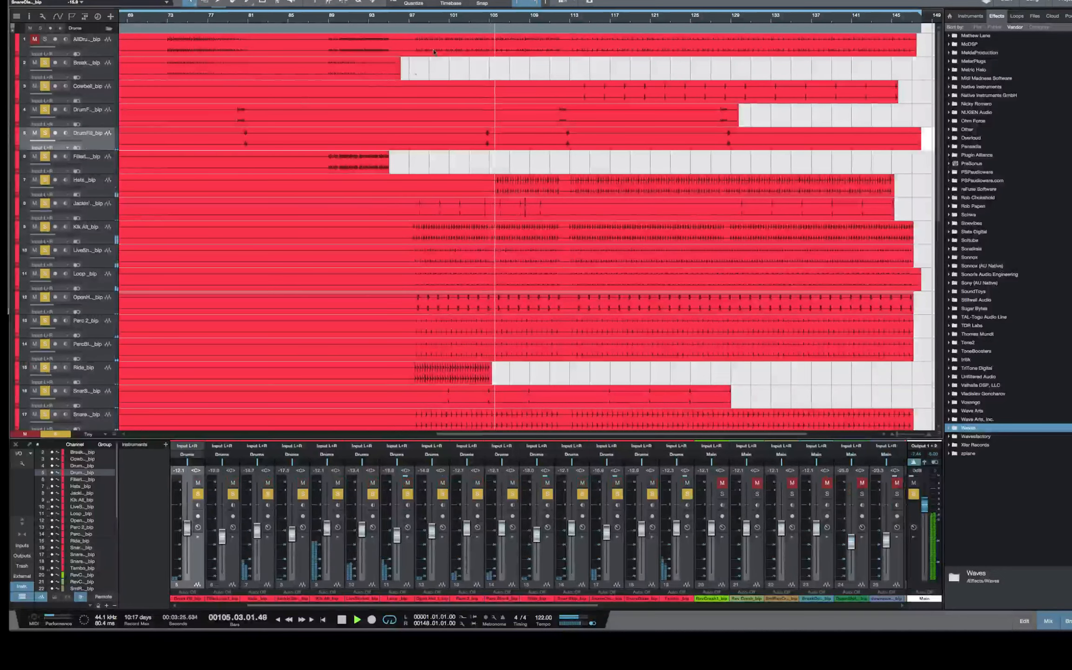
left_click(484, 21)
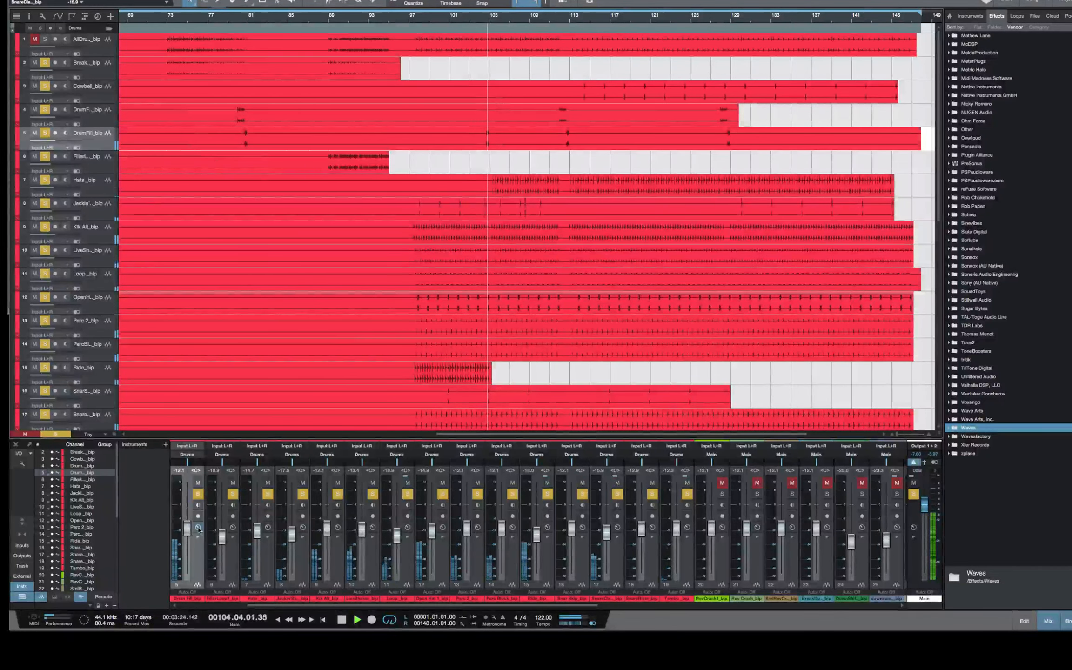
left_click_drag(188, 527, 187, 530)
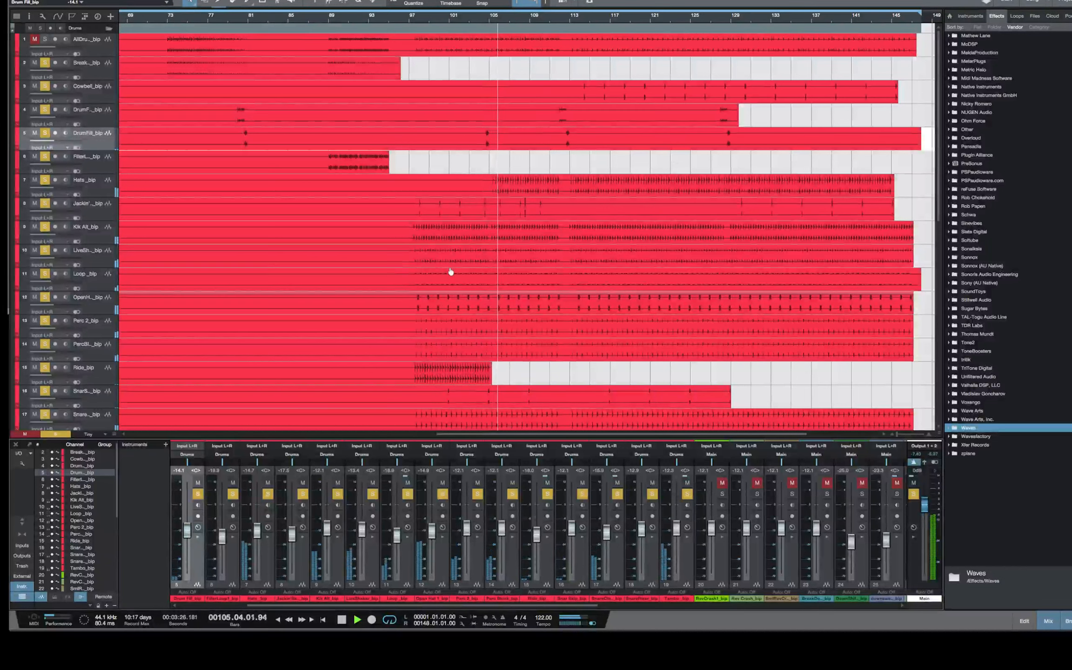
left_click(479, 21)
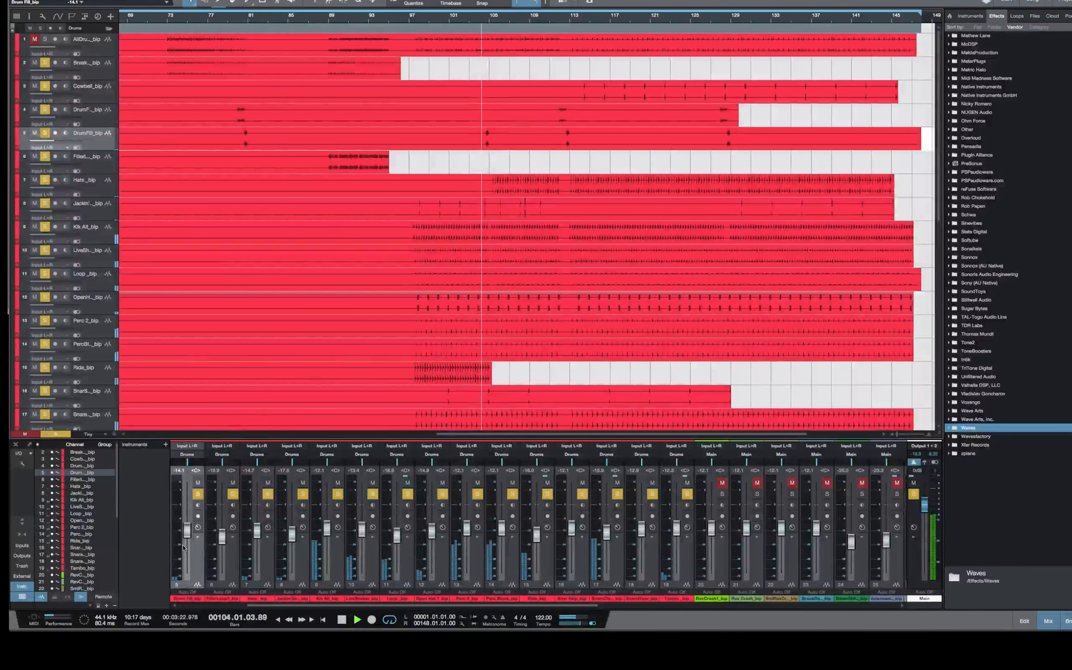
key("space")
Open the Main output channel's insert effects window and move it clear of the effects browser
left_click_drag(588, 606, 974, 562)
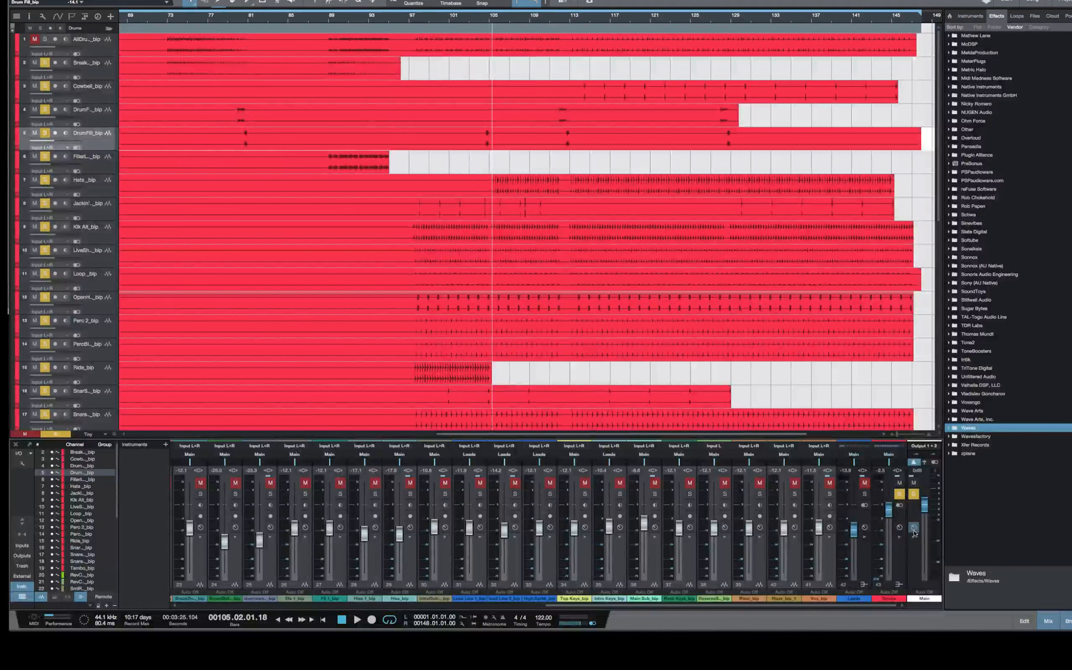
left_click(930, 460)
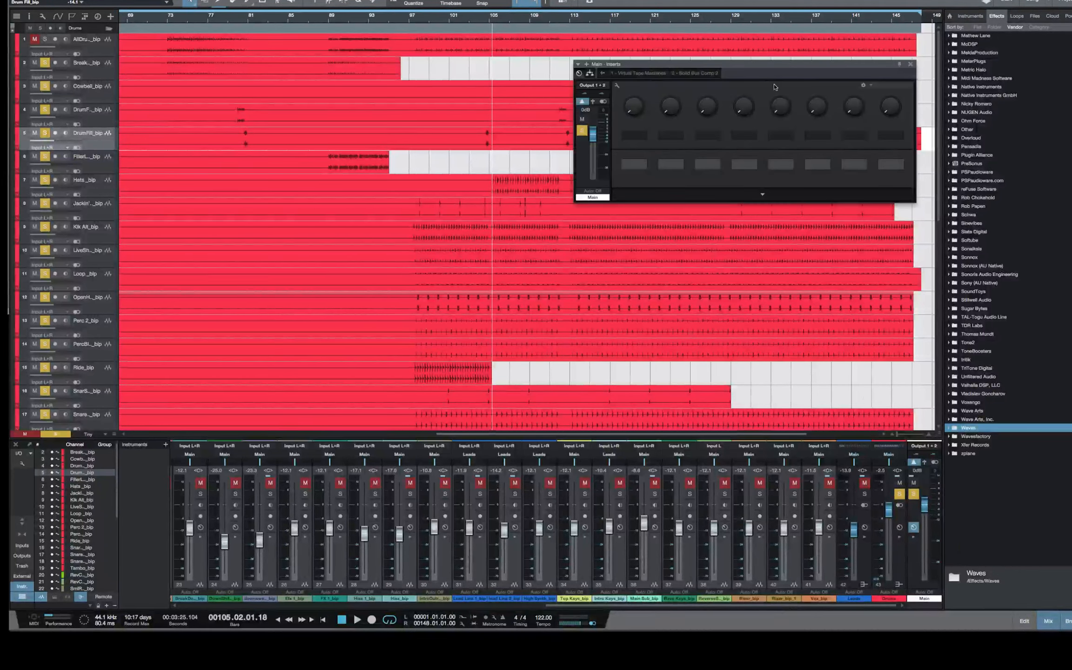
left_click_drag(786, 65, 672, 71)
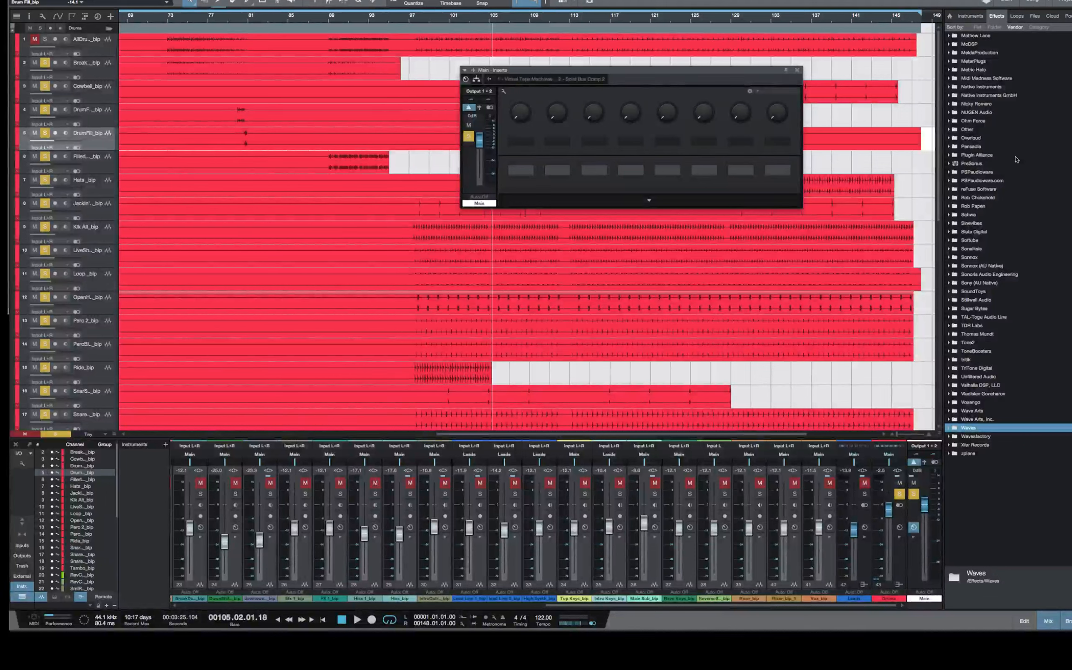
Insert the Native Instruments GmbH Passive EQ on the Main output between Virtual Tape Machines and Solid Bus Comp
scroll(1016, 159, "up", 10)
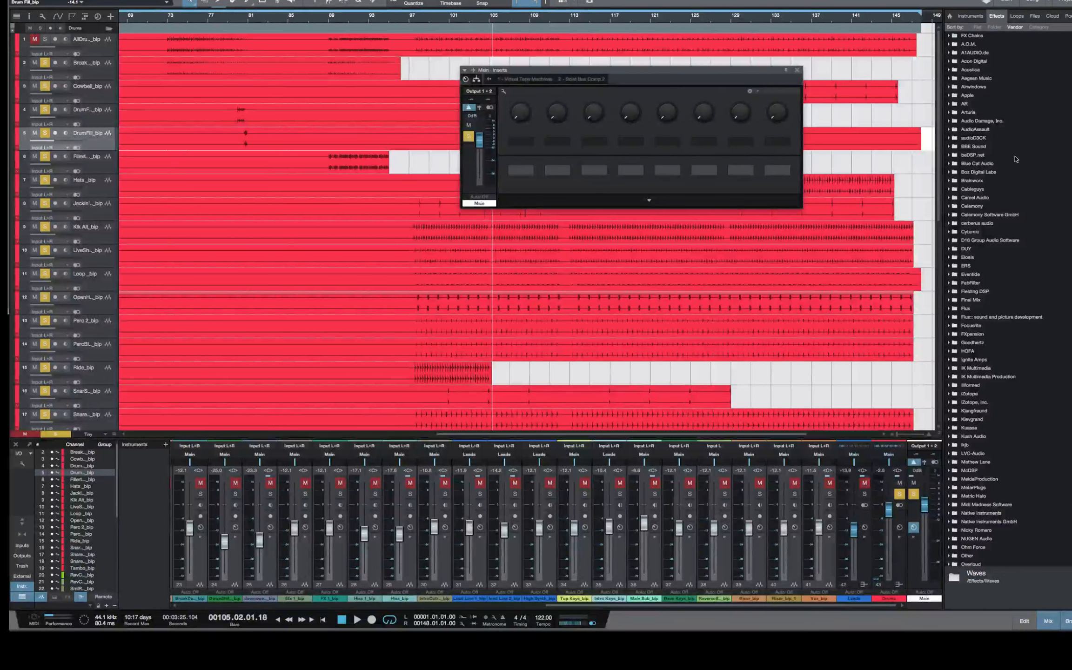
scroll(1016, 160, "down", 2)
scroll(1016, 159, "down", 5)
scroll(1016, 159, "down", 8)
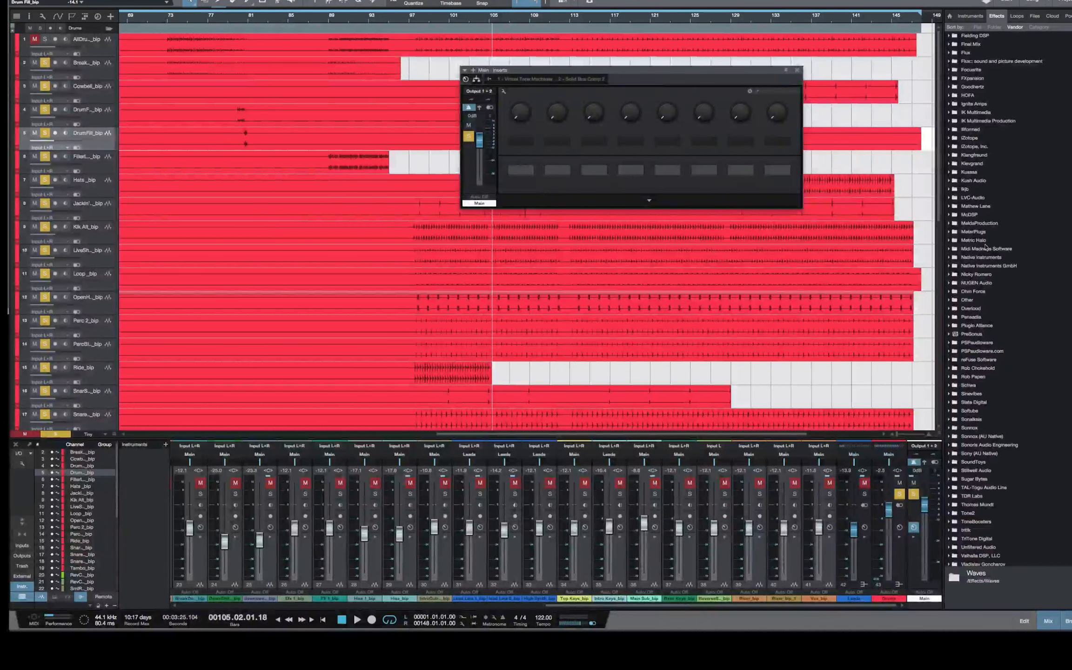
left_click(950, 267)
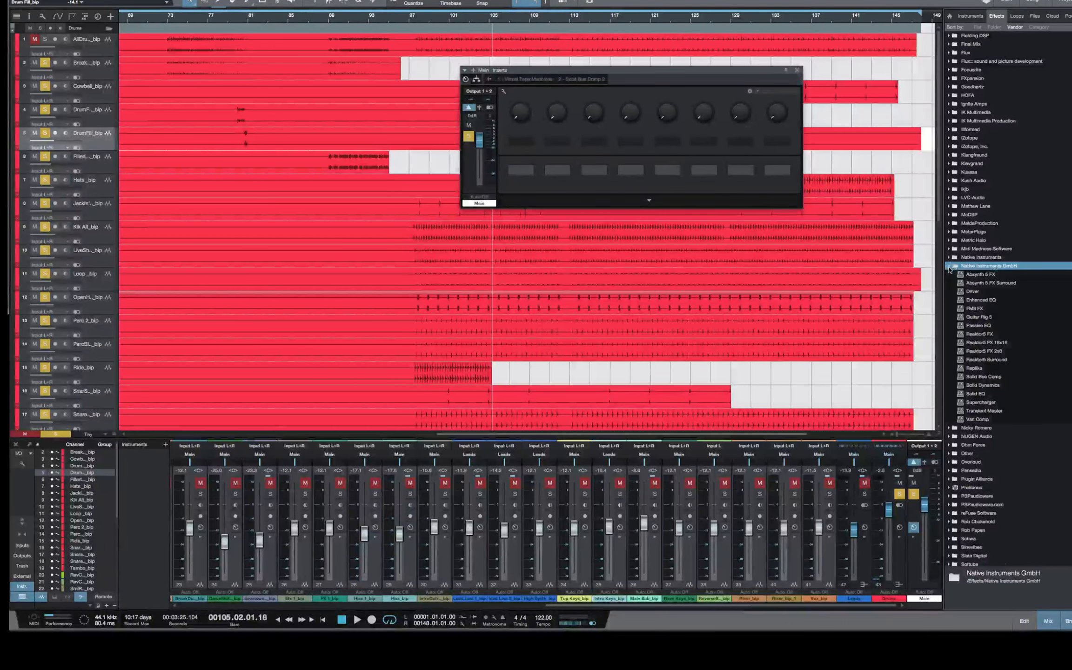
scroll(1016, 212, "down", 9)
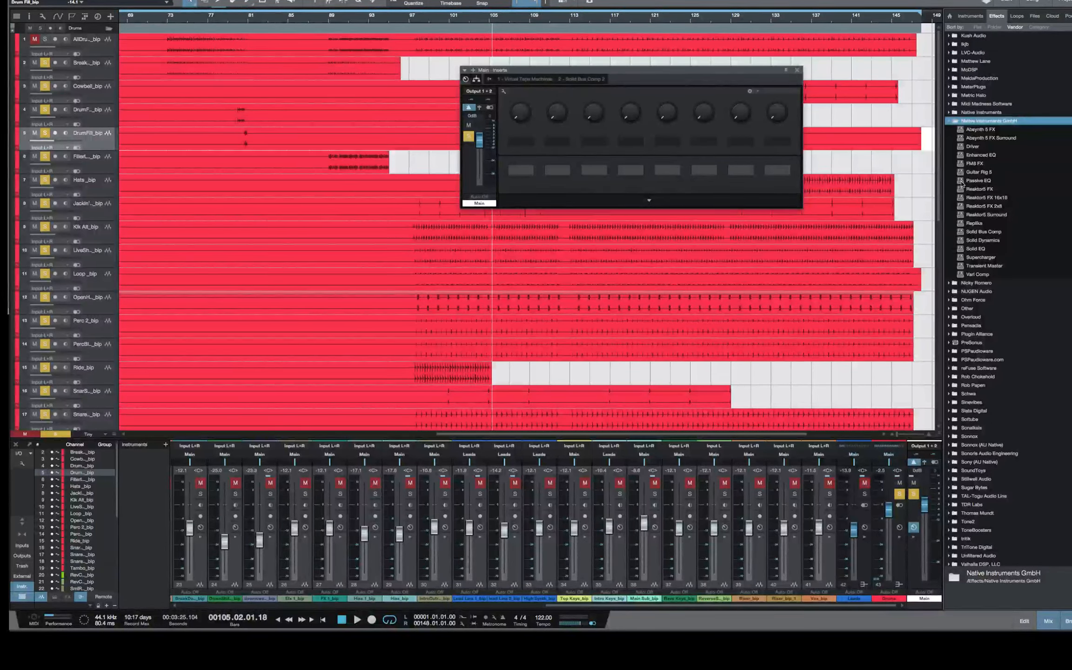
left_click_drag(961, 183, 557, 82)
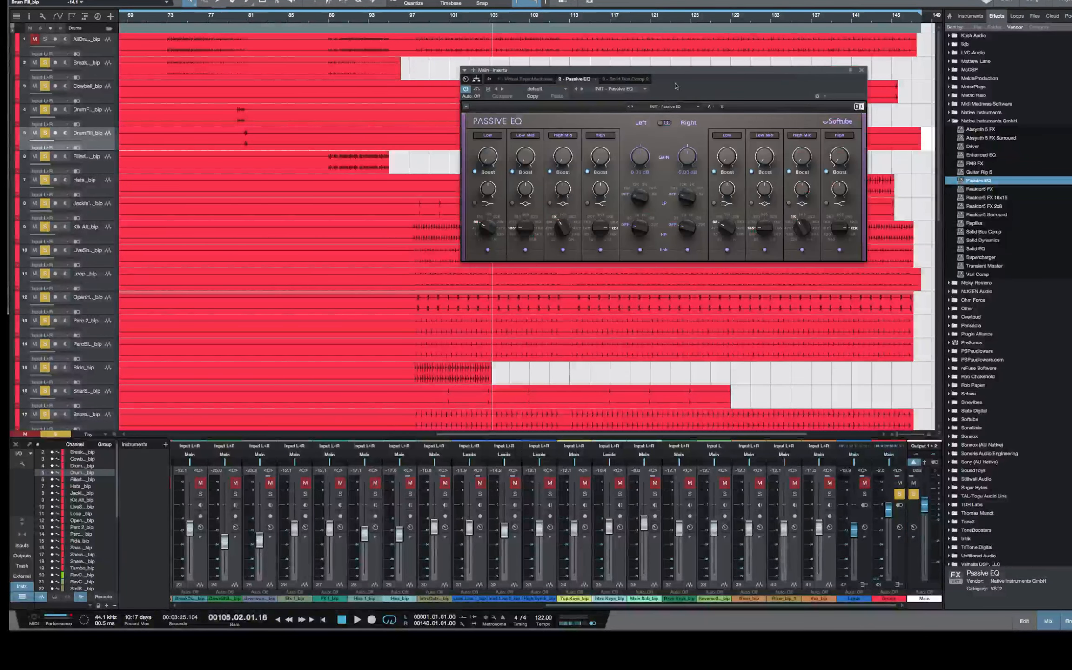
Try the Passive EQ's Mid/Side mode and return it to Dual Mono
left_click_drag(666, 99, 648, 133)
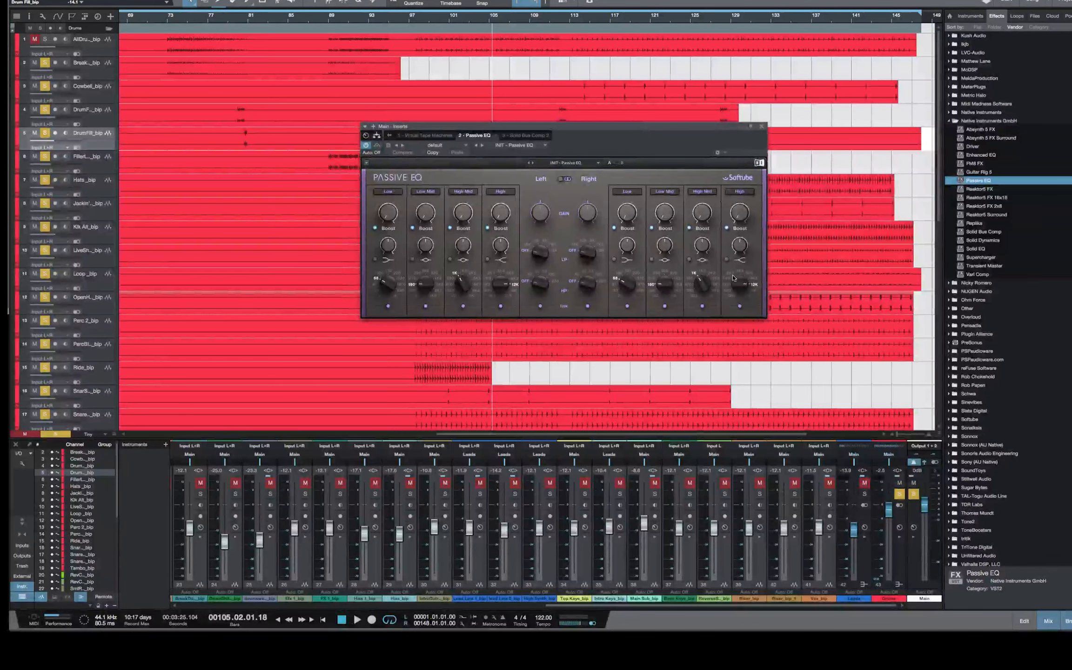
left_click_drag(550, 127, 589, 95)
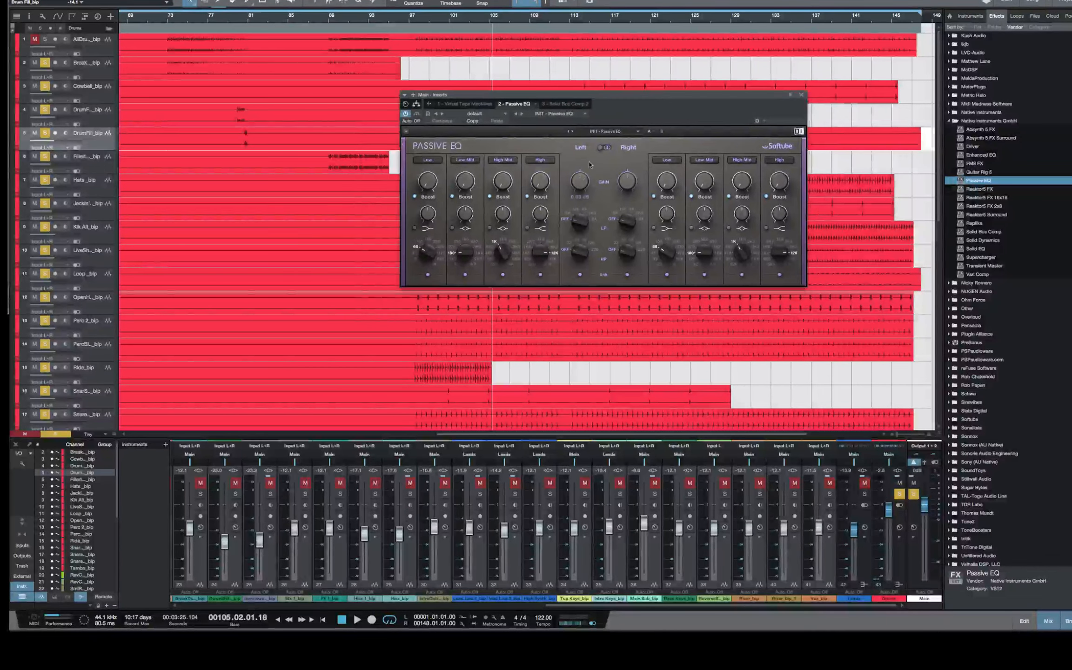
left_click(605, 147)
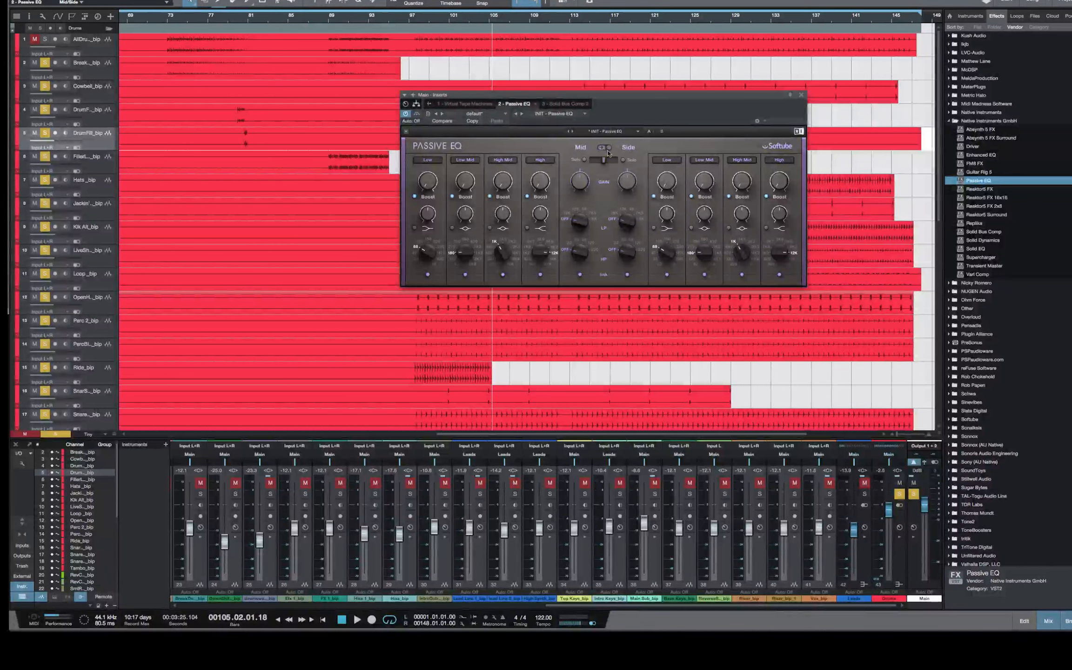
left_click(604, 148)
left_click(600, 148)
left_click(610, 147)
mouse_move(671, 100)
left_mouse_down()
mouse_move(689, 94)
mouse_move(673, 85)
left_mouse_up()
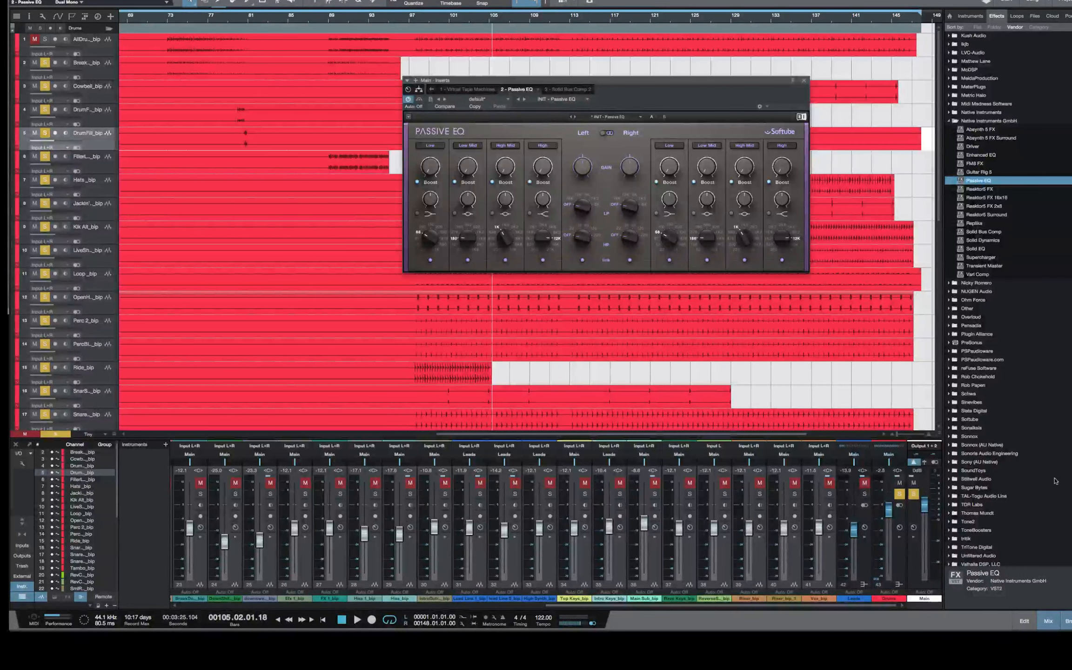
Play the soloed drums from about bar 99 and load the Mastering Club preset in the Passive EQ
mouse_move(1071, 630)
left_mouse_down()
mouse_move(858, 608)
mouse_move(1064, 623)
left_mouse_up()
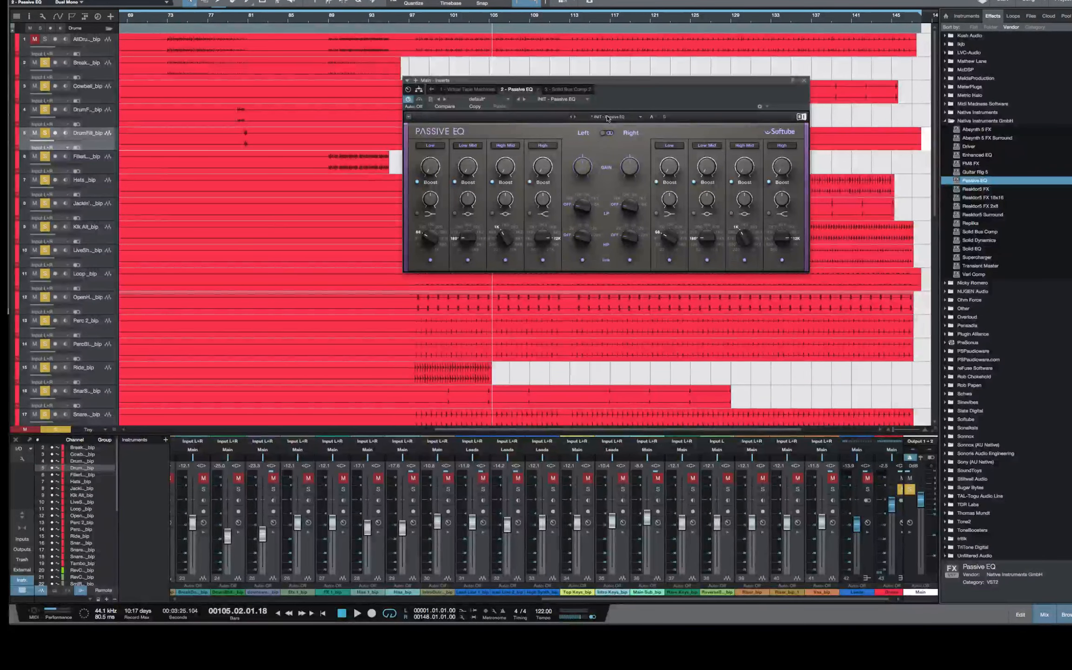
left_click_drag(624, 82, 647, 81)
key("space")
left_click(422, 20)
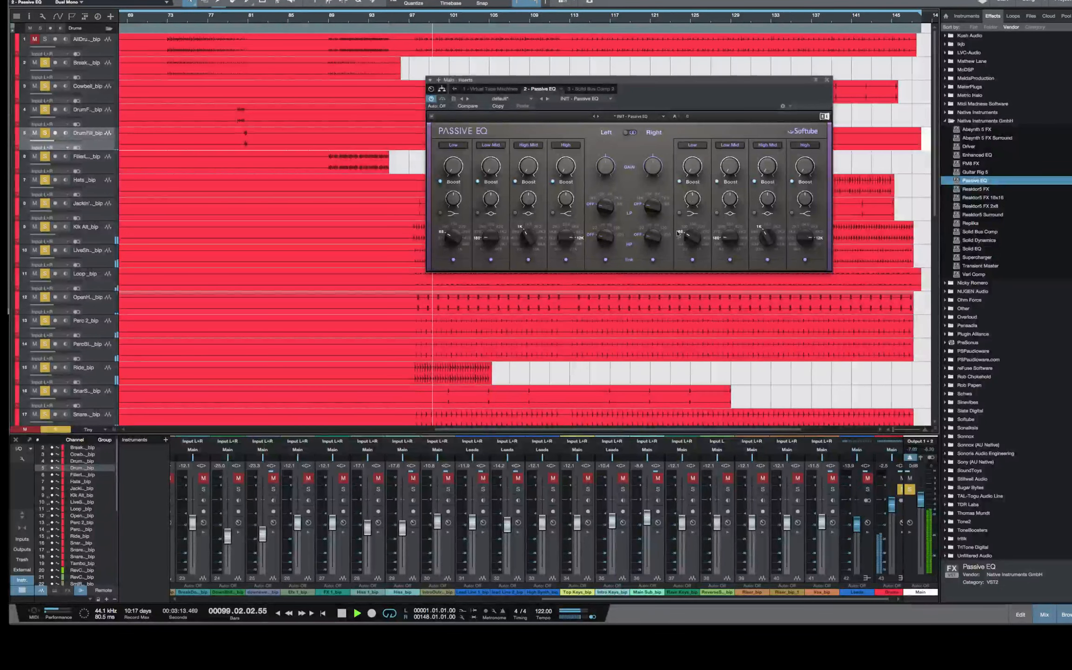
left_click(632, 118)
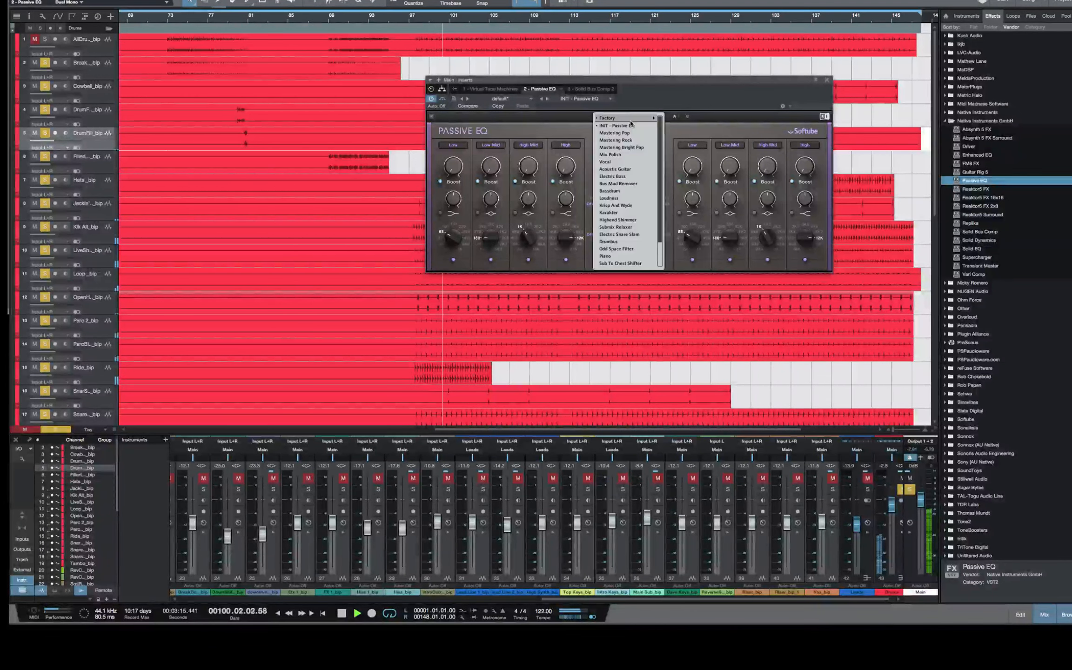
left_click(615, 264)
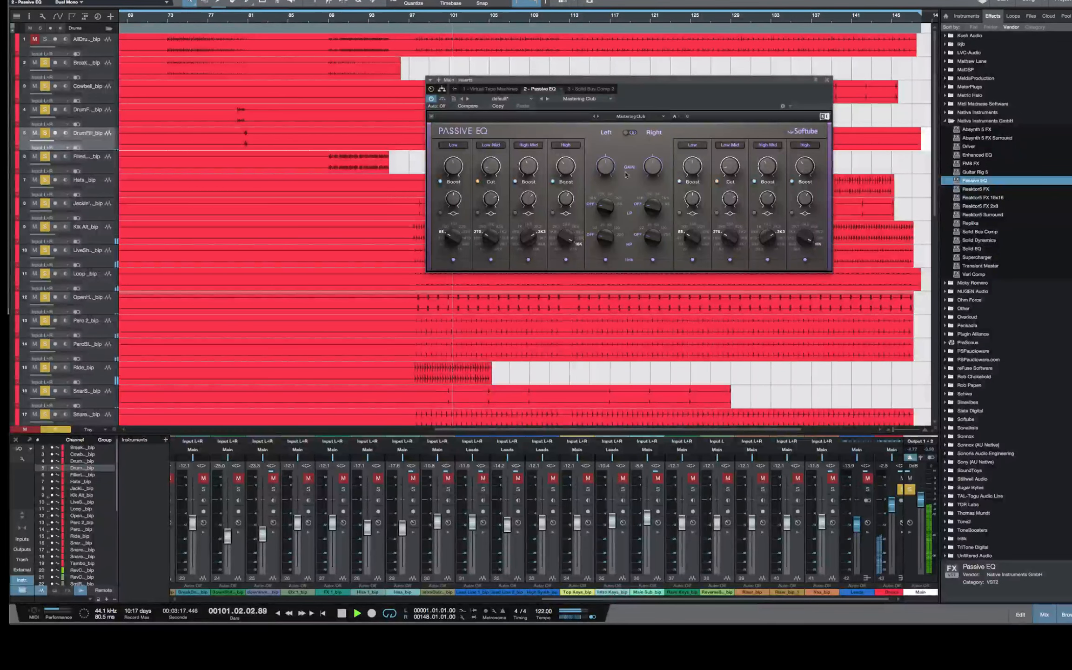
left_click_drag(650, 82, 657, 84)
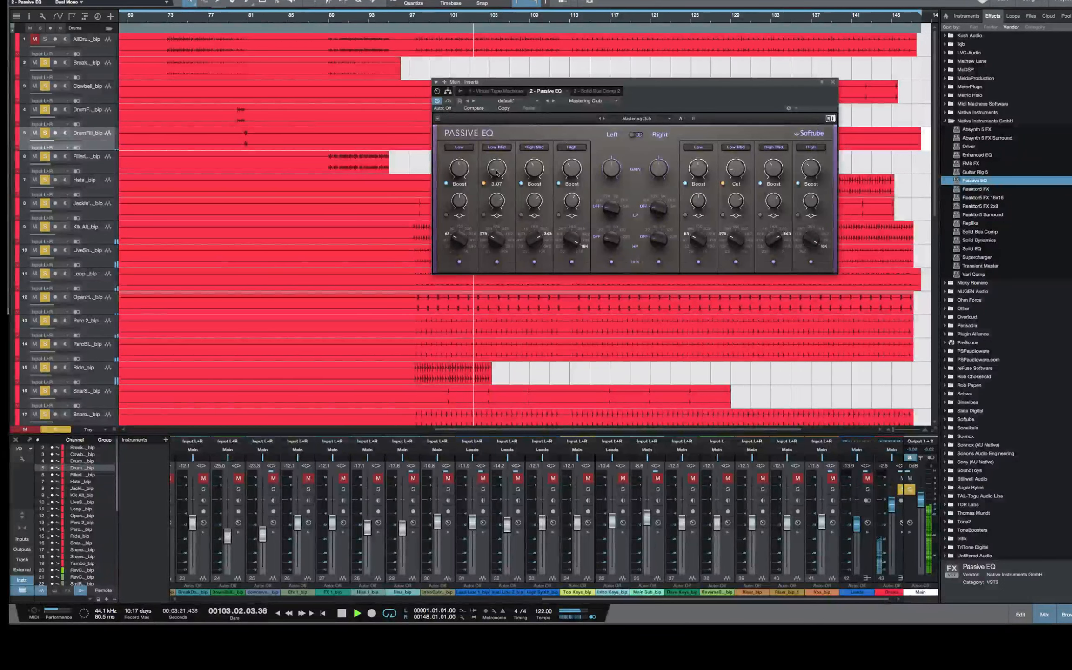
Examine the preset's gain settings for each Passive EQ band while the drums play, and stop playback
left_click_drag(498, 168, 459, 182)
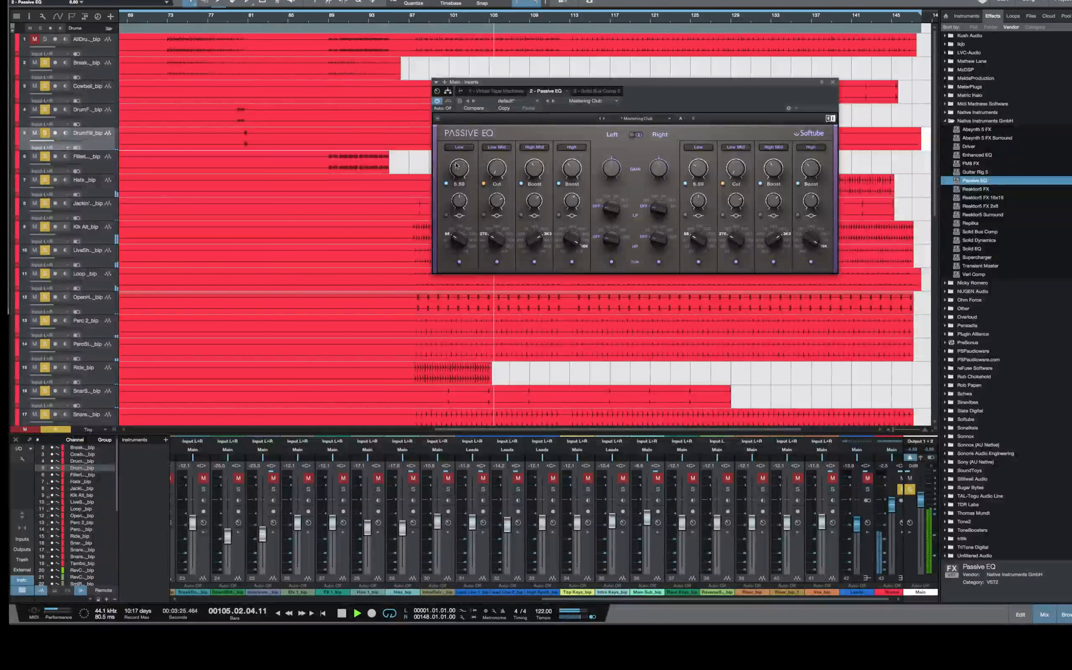
left_click_drag(534, 238, 535, 238)
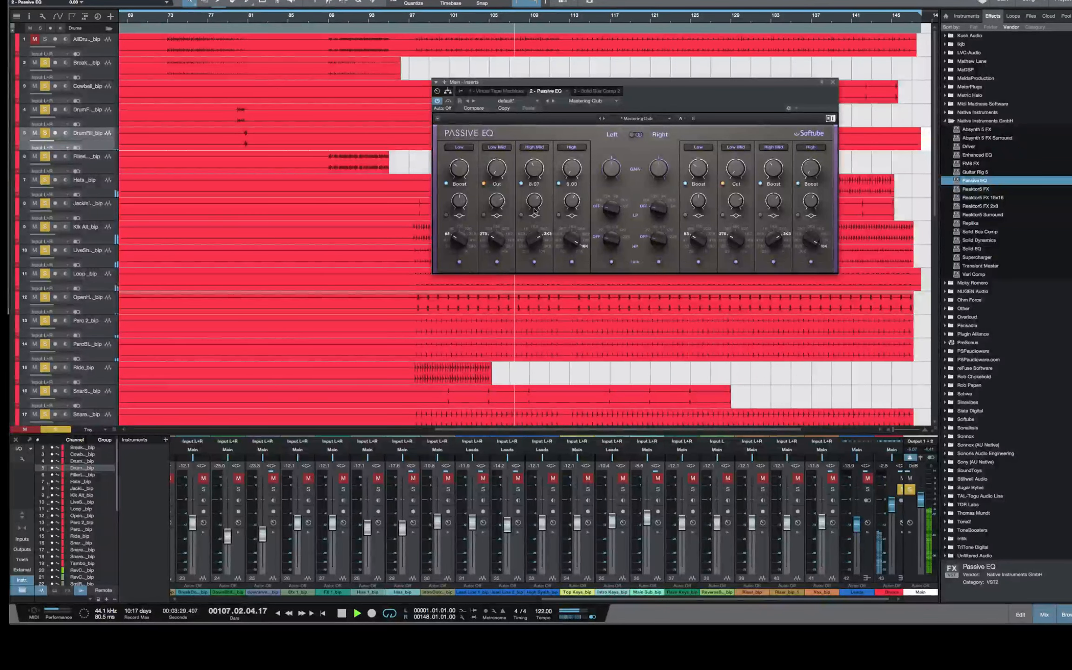
key("space")
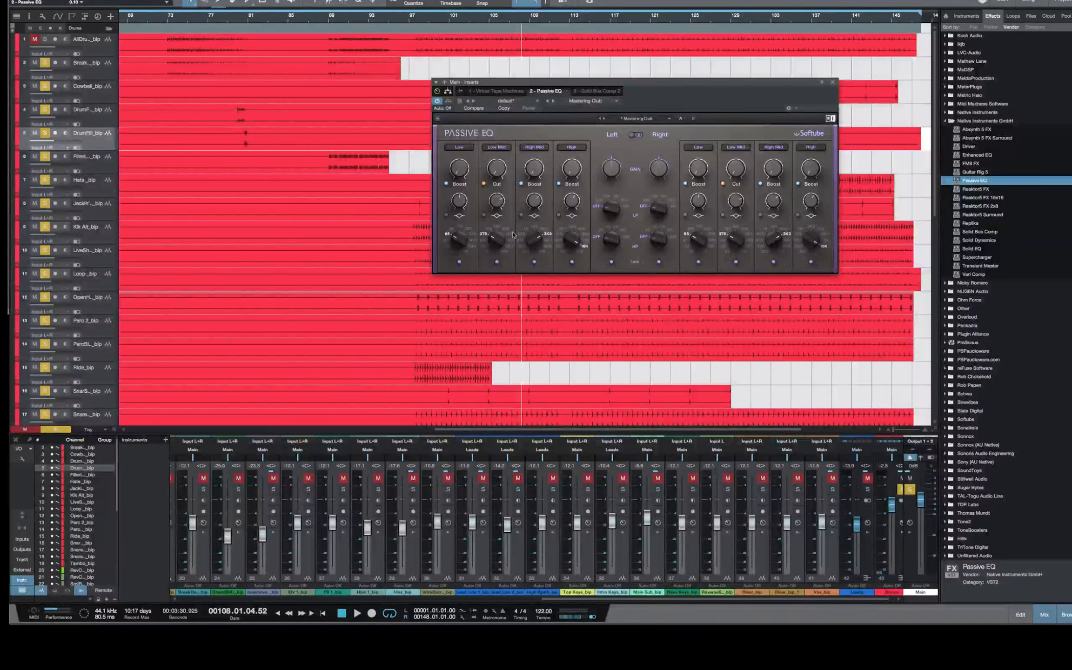
Check the low band's frequency and the low-mid cut, and try a Shelf shape on the low band before returning it to Bell
mouse_move(456, 240)
left_mouse_down()
mouse_move(457, 228)
mouse_move(456, 240)
left_mouse_up()
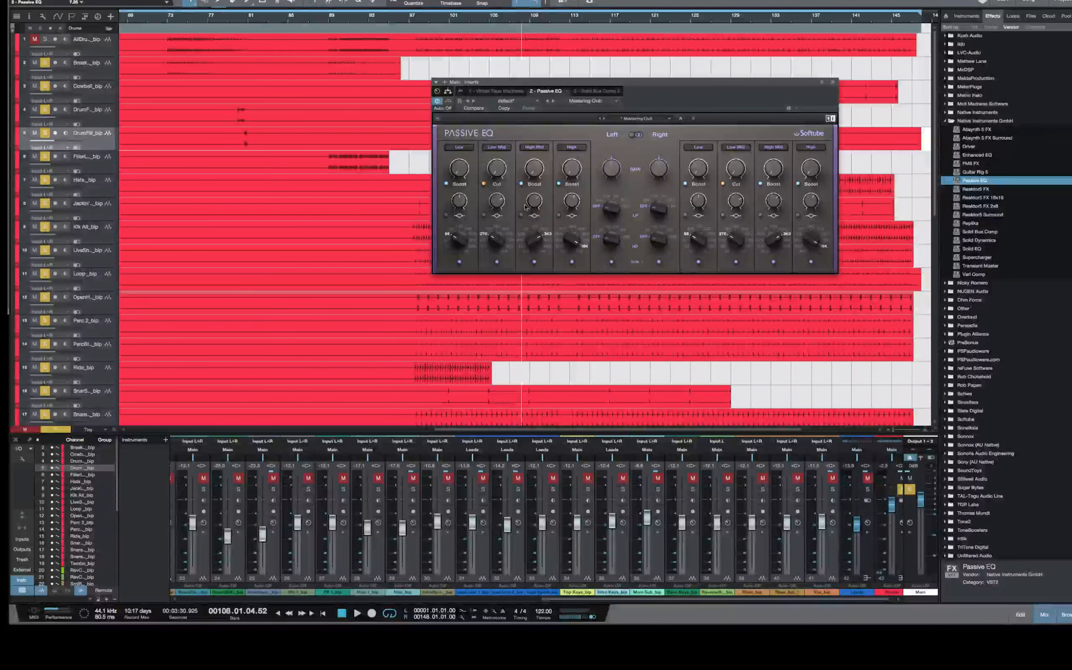
left_click(485, 184)
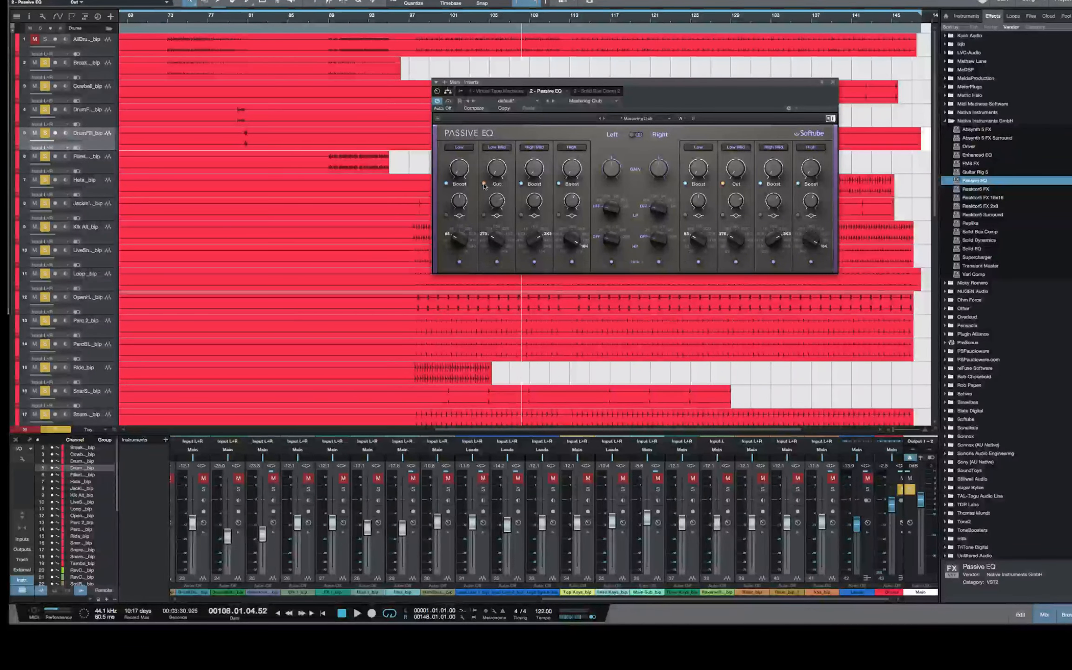
left_click(448, 217)
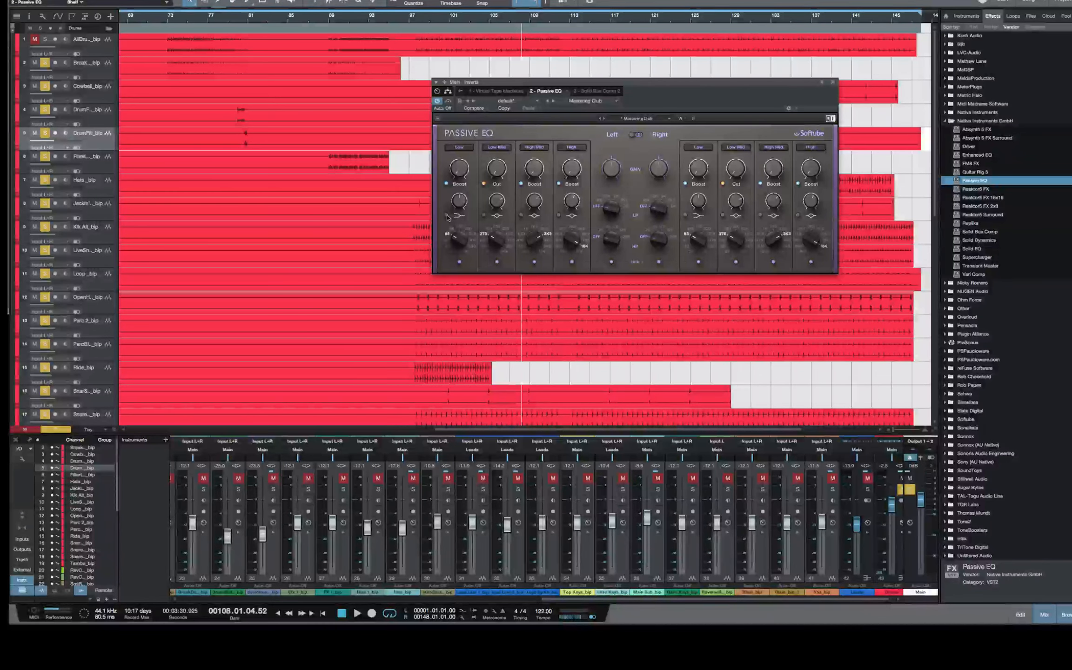
left_click(447, 217)
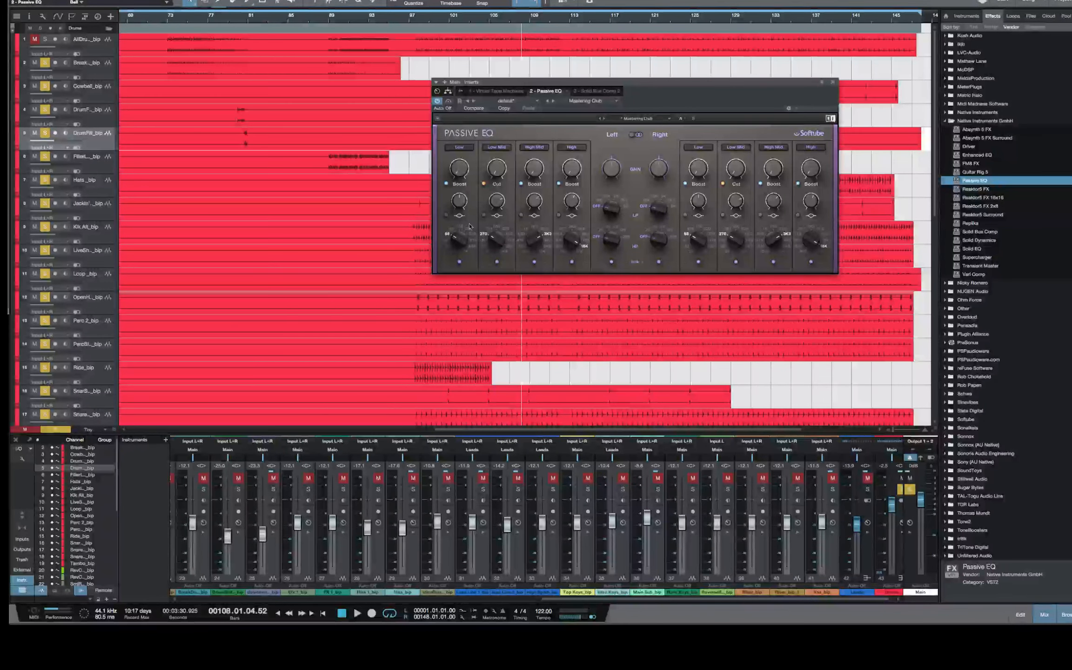
Examine the Passive EQ's low-mid cut amount, high-mid frequency and high band gain
mouse_move(496, 163)
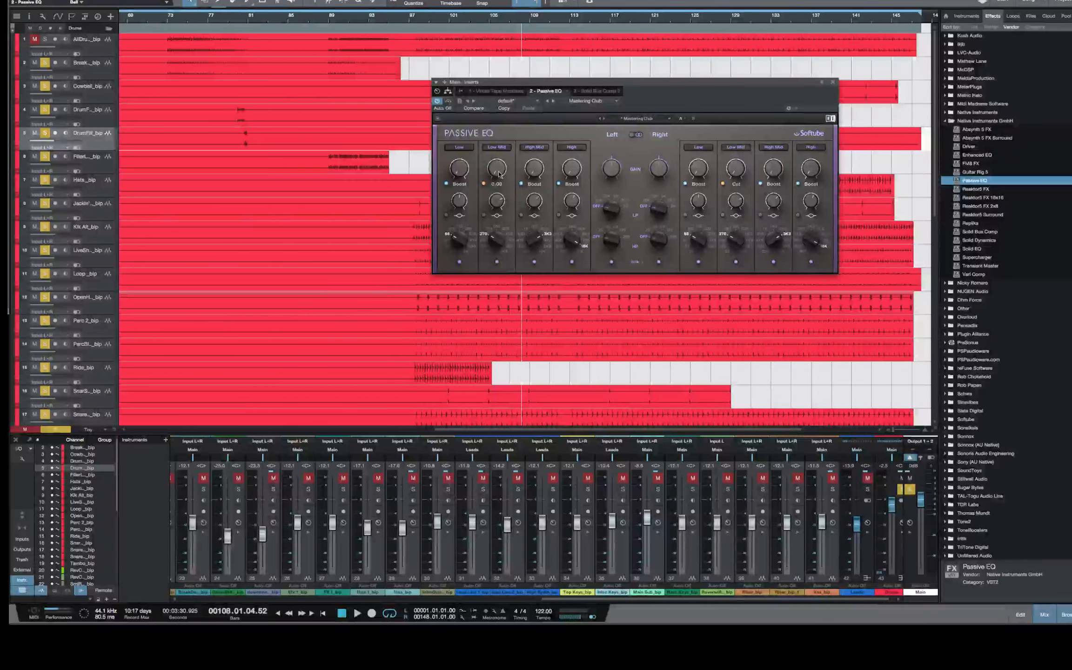
mouse_move(499, 171)
left_mouse_down()
mouse_move(499, 159)
mouse_move(498, 168)
left_mouse_up()
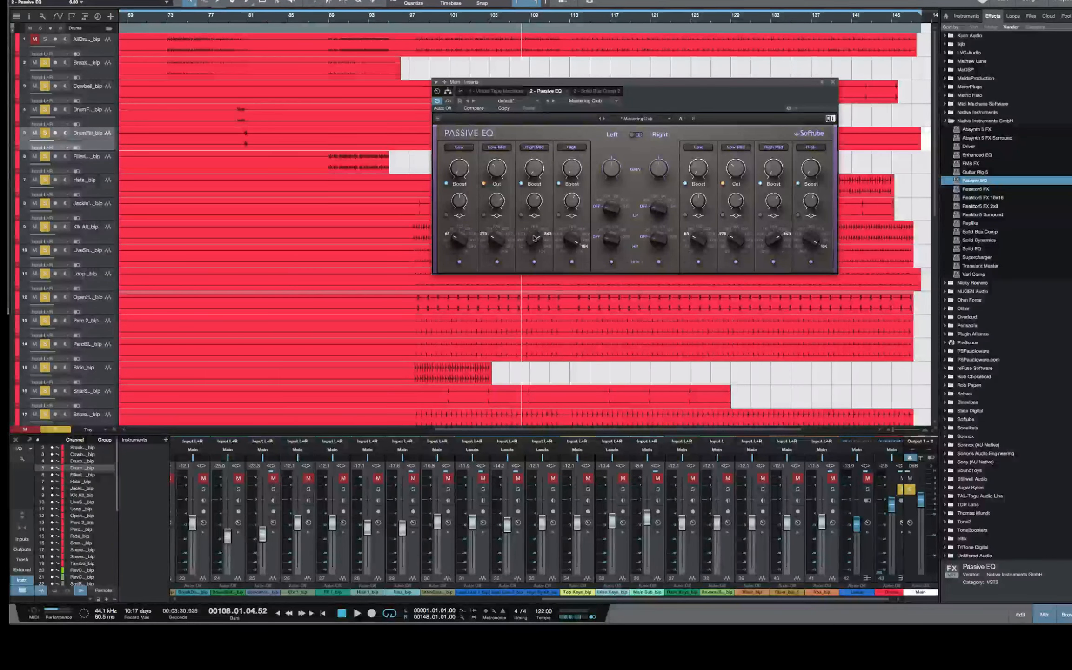
mouse_move(535, 236)
left_mouse_down()
mouse_move(534, 220)
mouse_move(535, 245)
left_mouse_up()
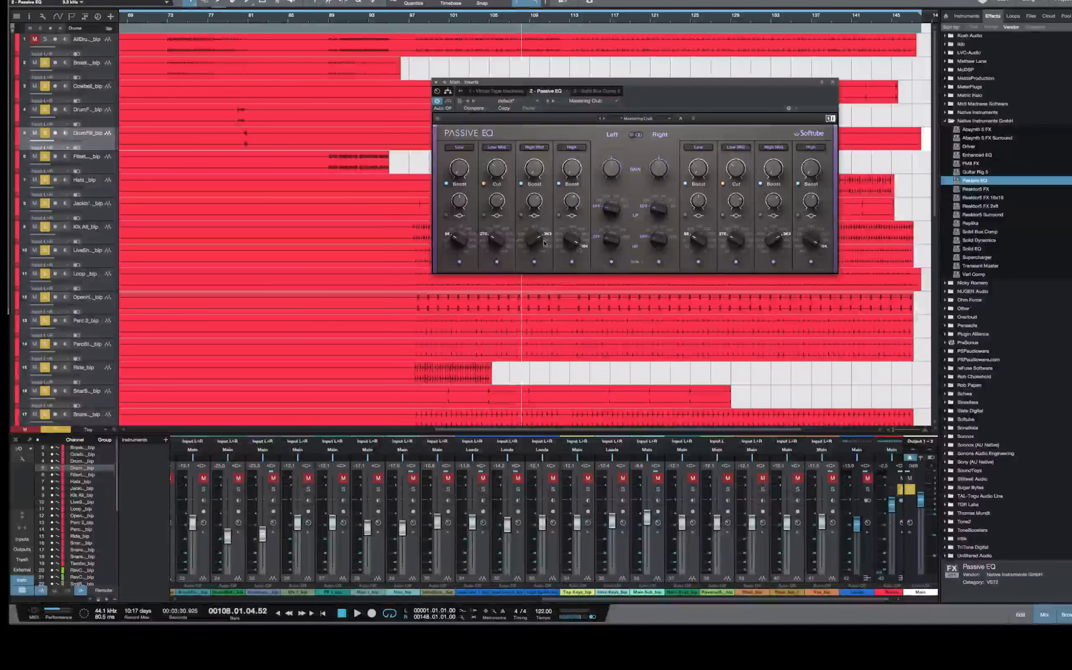
mouse_move(572, 171)
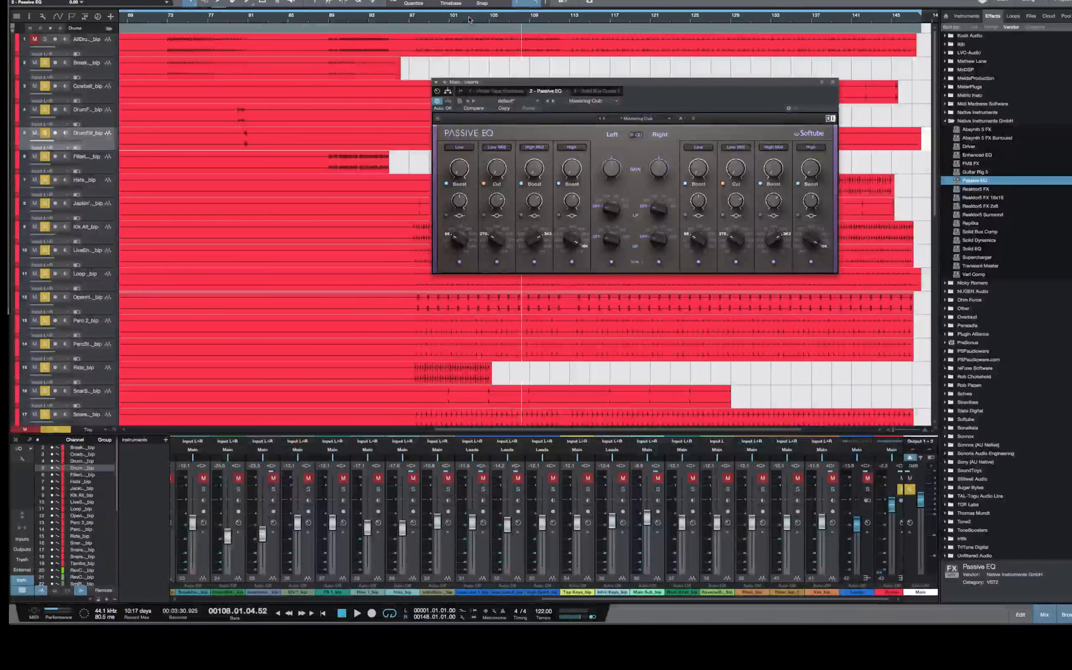
Try the Passive EQ's filters, then fine-tune the low band boost while playing the soloed drums from about bar 97
left_click_drag(612, 239, 612, 207)
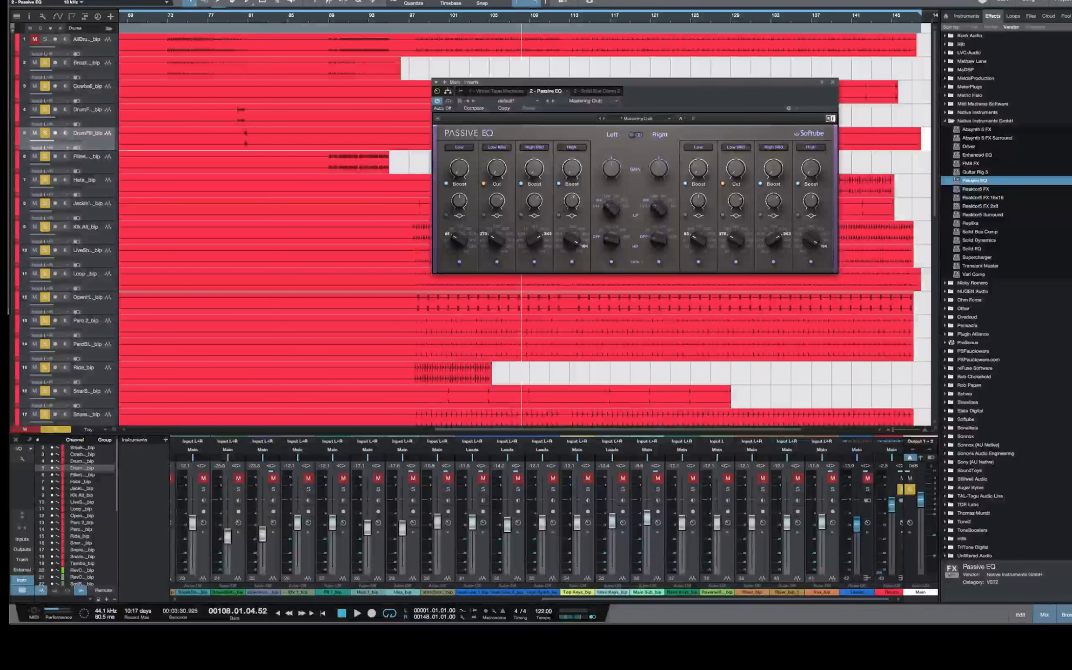
left_click_drag(658, 81, 651, 69)
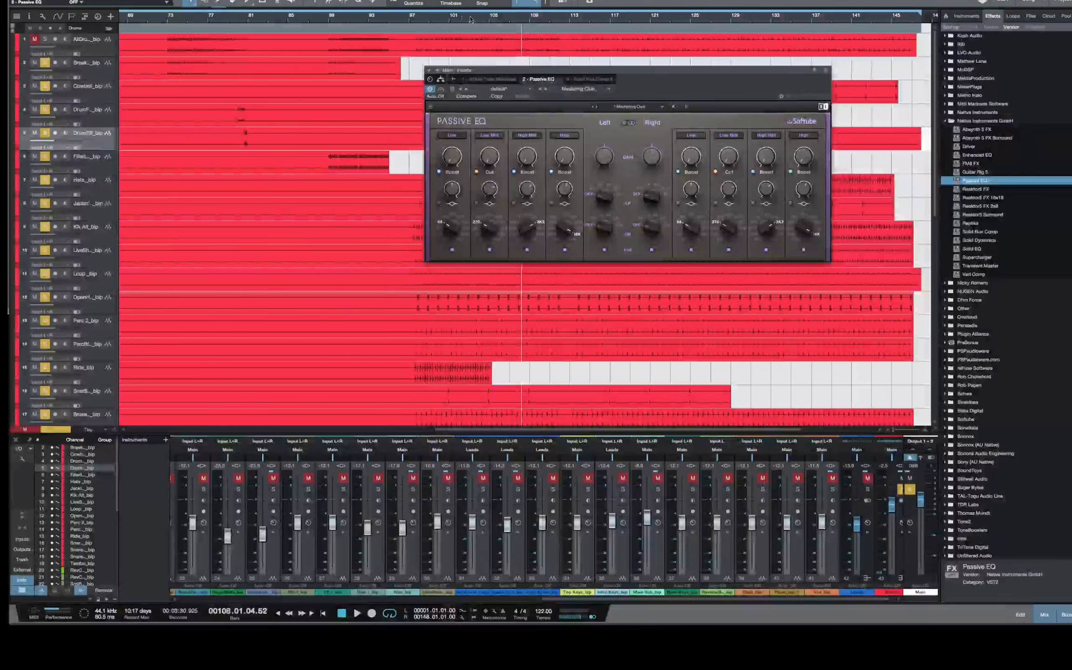
left_click(413, 21)
key("space")
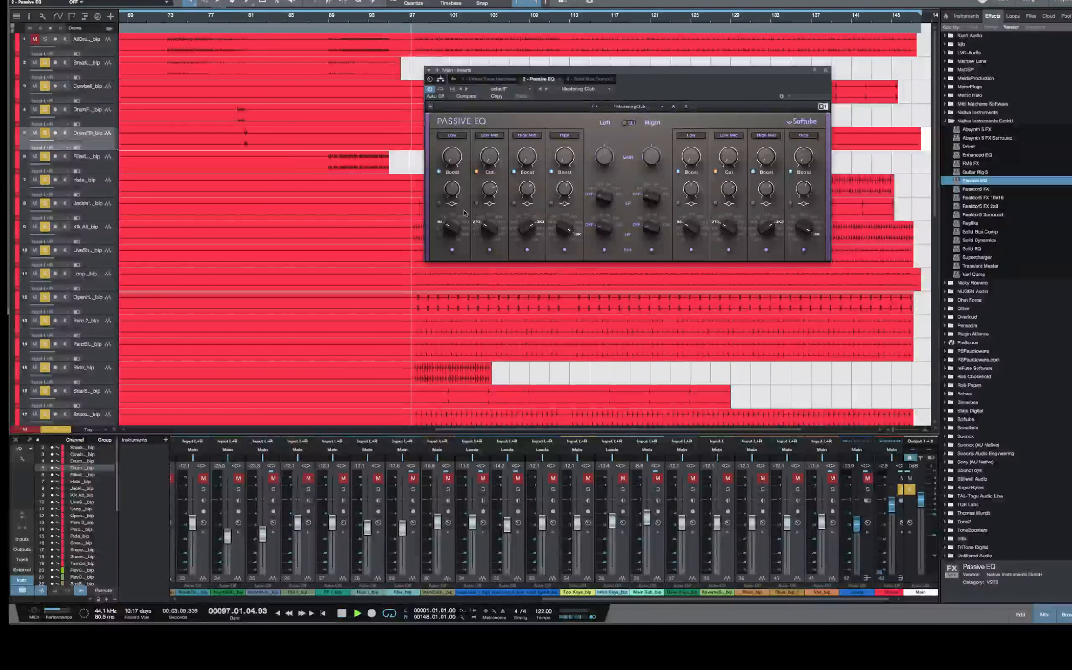
mouse_move(452, 156)
left_mouse_down()
mouse_move(452, 116)
mouse_move(456, 161)
left_mouse_up()
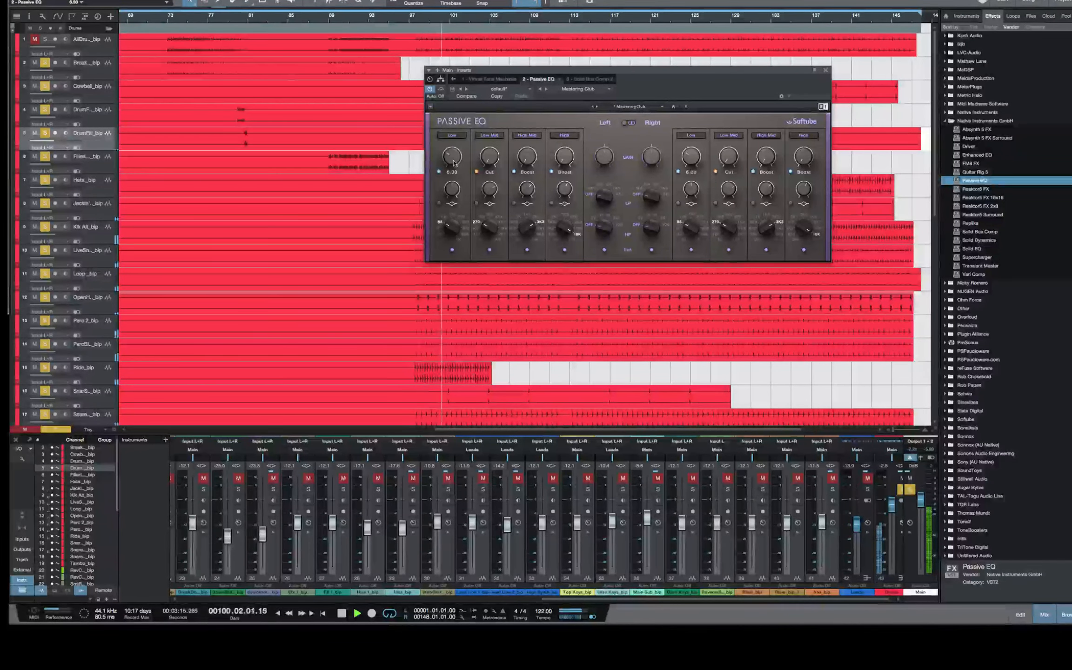
left_click_drag(456, 164, 456, 162)
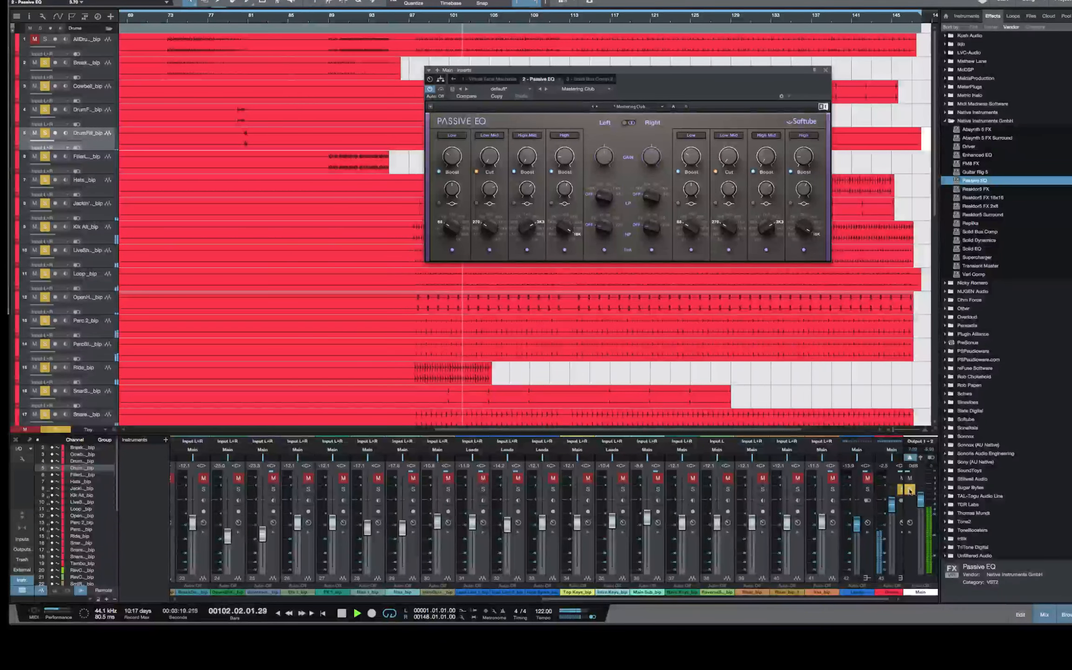
Unsolo the drums, audition an exaggerated high band boost of 14 or more on the full mix from about bar 97, and stop playback
left_click(901, 490)
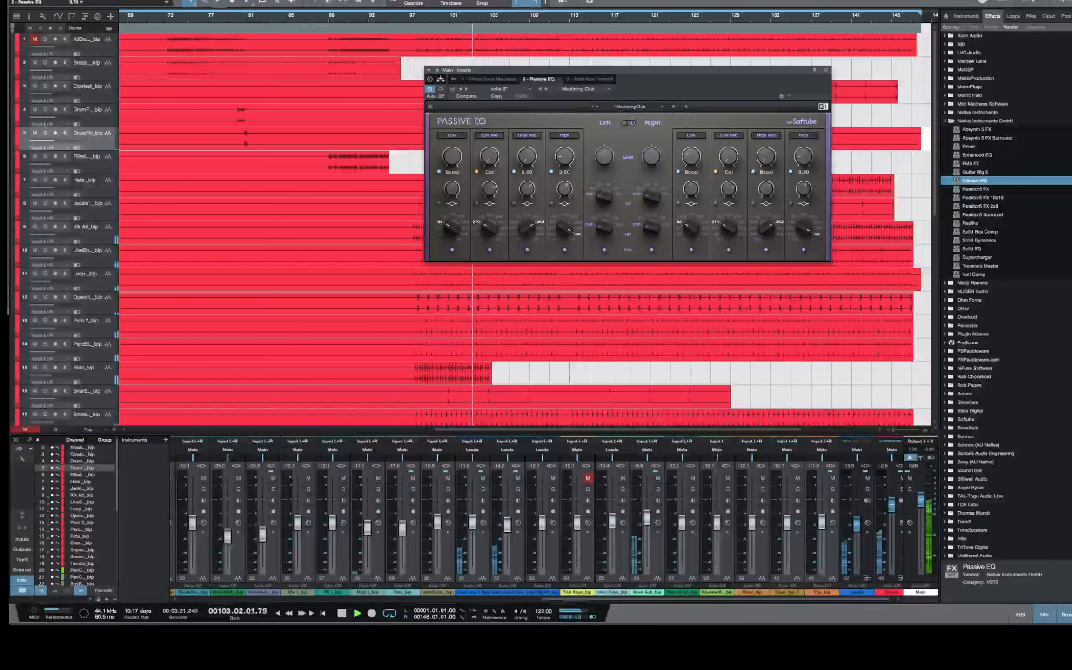
left_click_drag(566, 158, 565, 114)
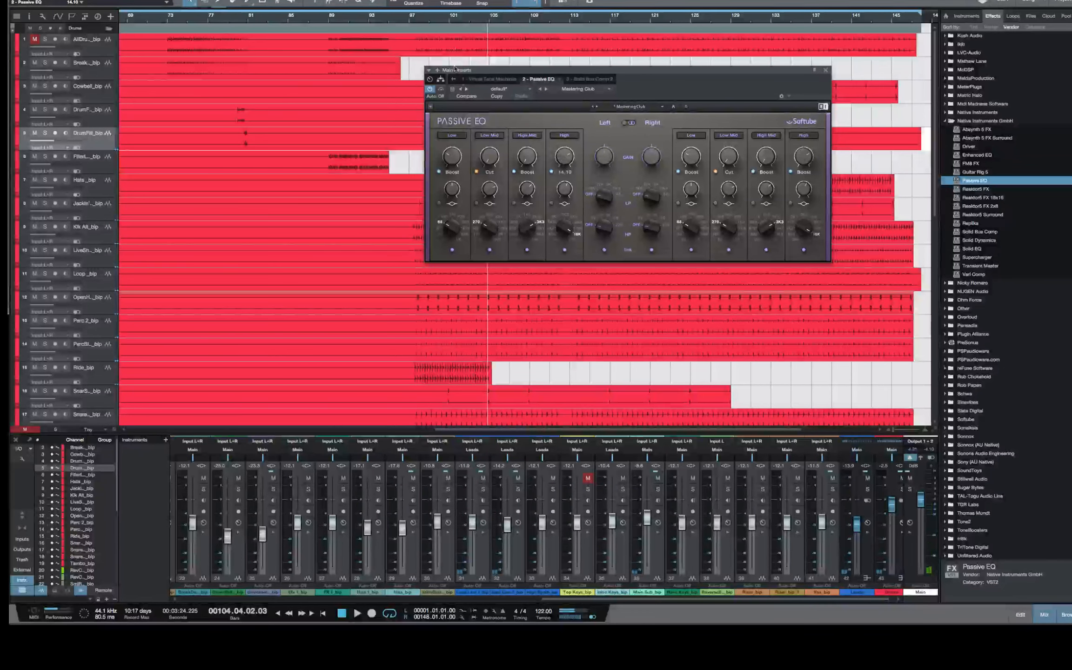
left_click(414, 19)
key("space")
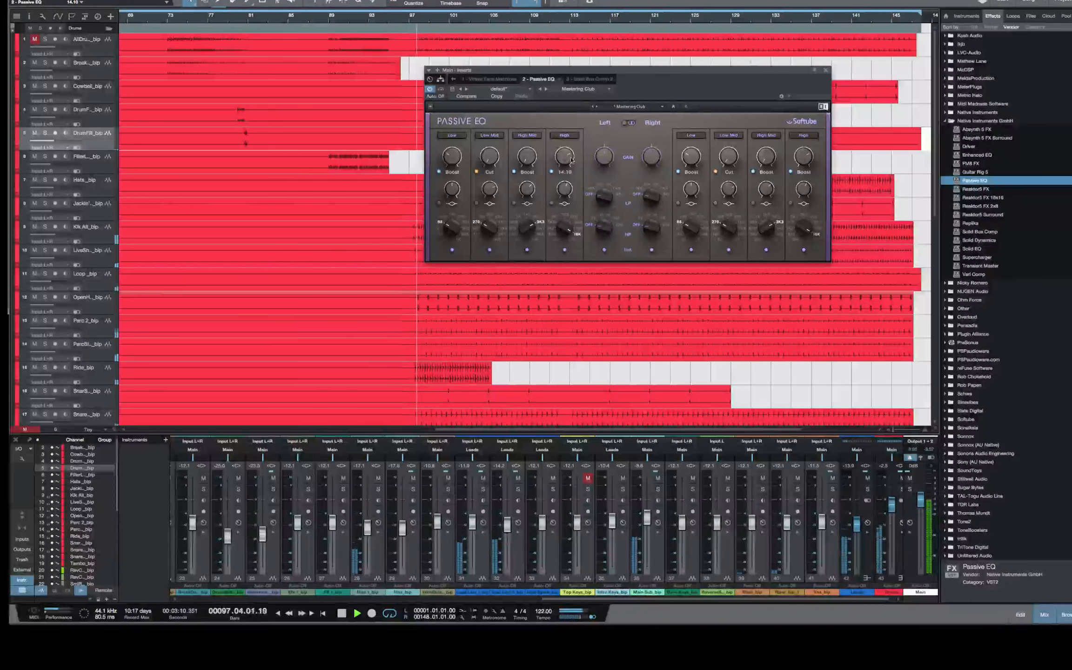
mouse_move(571, 160)
left_mouse_down()
mouse_move(571, 177)
mouse_move(564, 158)
left_mouse_up()
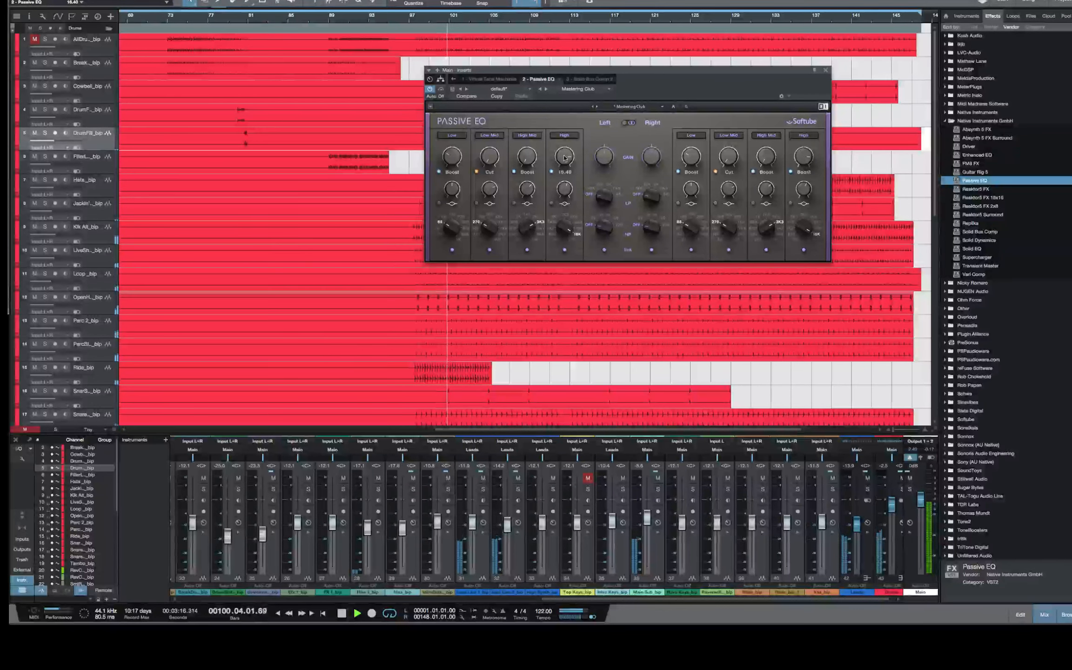
key("space")
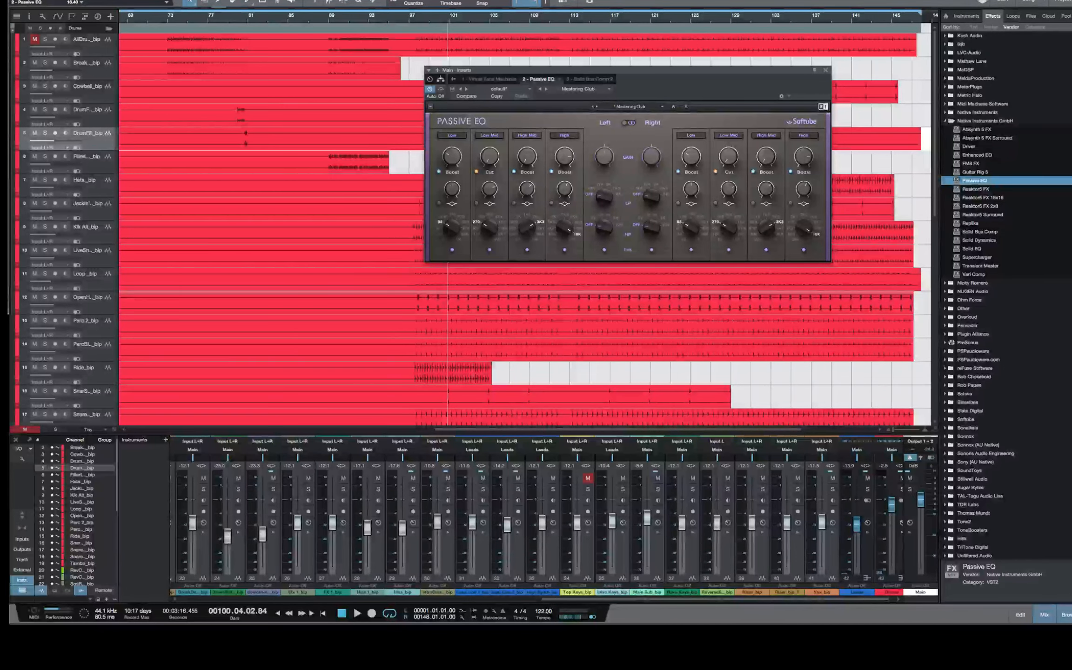
Lower the Passive EQ's high band boost to about 5.5, collapse the Native Instruments GmbH effects folder, and resume playback
left_click_drag(1070, 623, 929, 611)
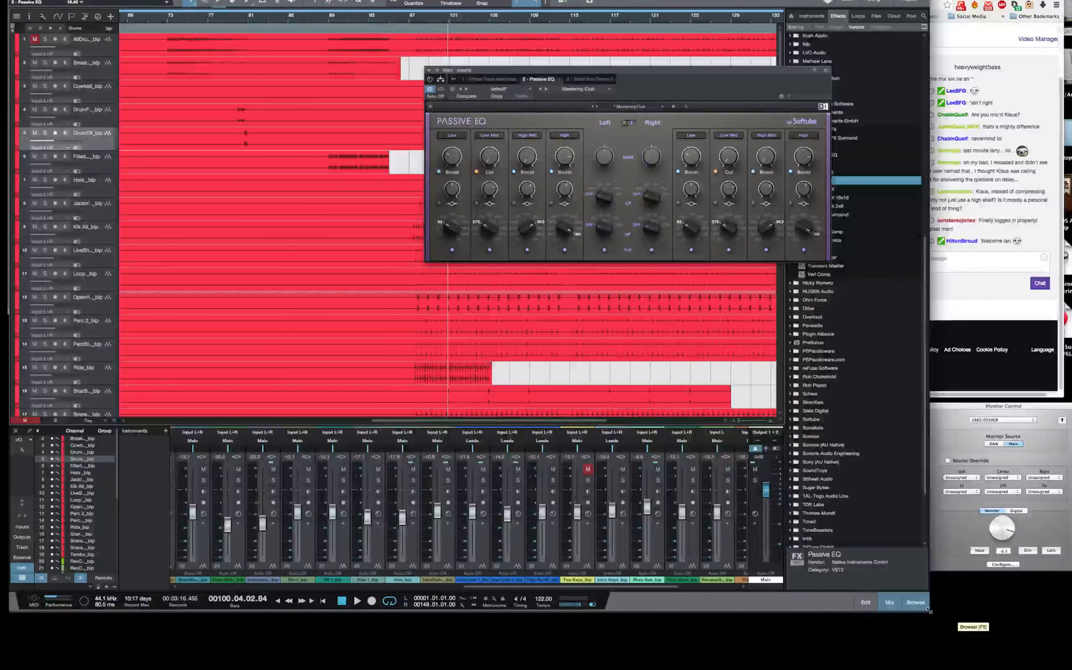
left_click_drag(929, 611, 1071, 619)
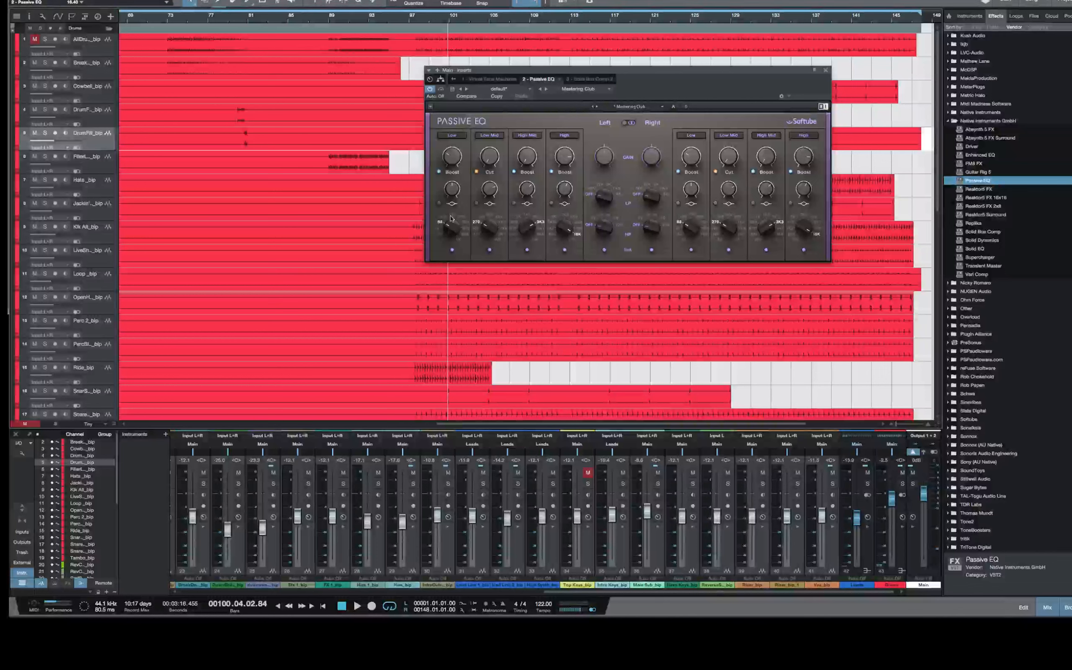
left_click_drag(564, 156, 564, 181)
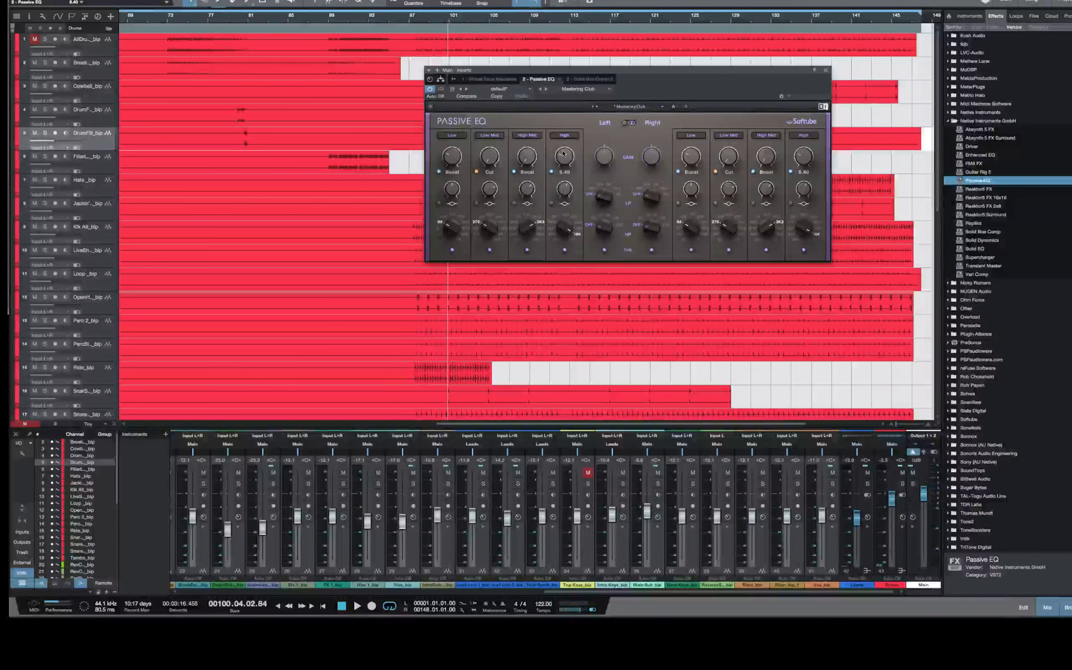
left_click(948, 122)
left_click_drag(569, 162, 569, 166)
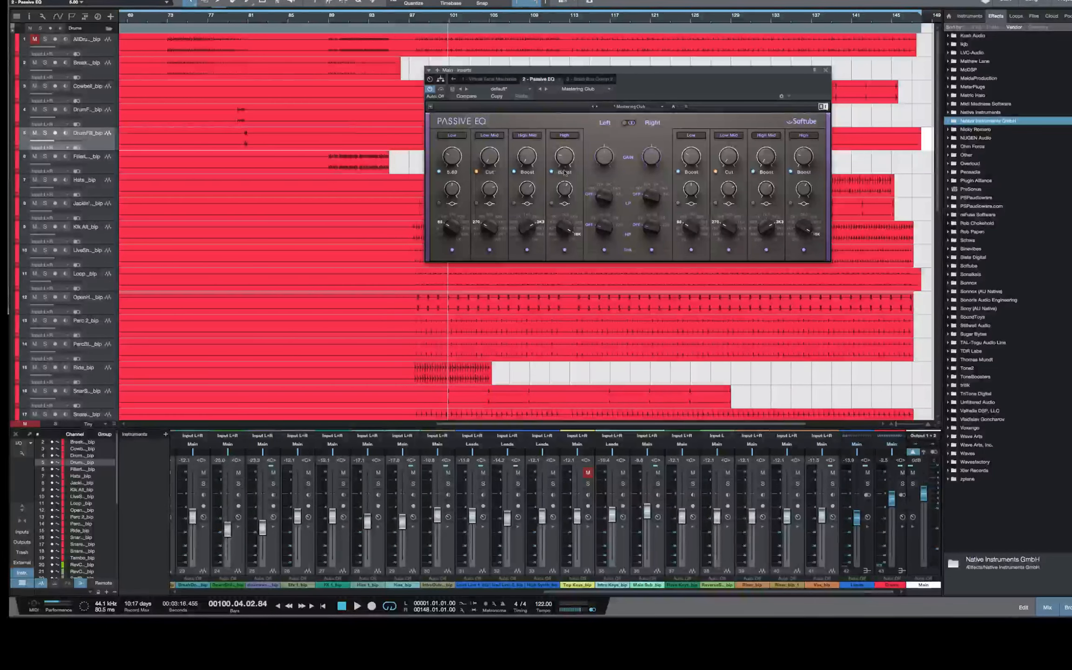
key("space")
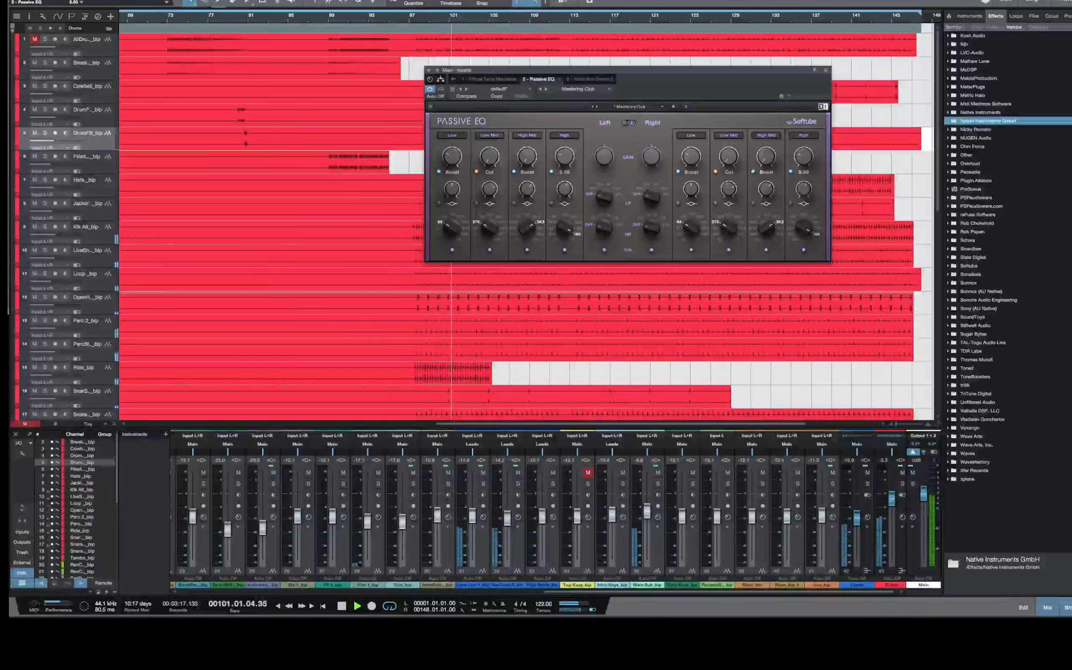
left_click_drag(567, 158, 527, 122)
Try an extreme low-mid cut in the Passive EQ and audition it on the mix from about bar 104
left_click_drag(489, 157, 489, 19)
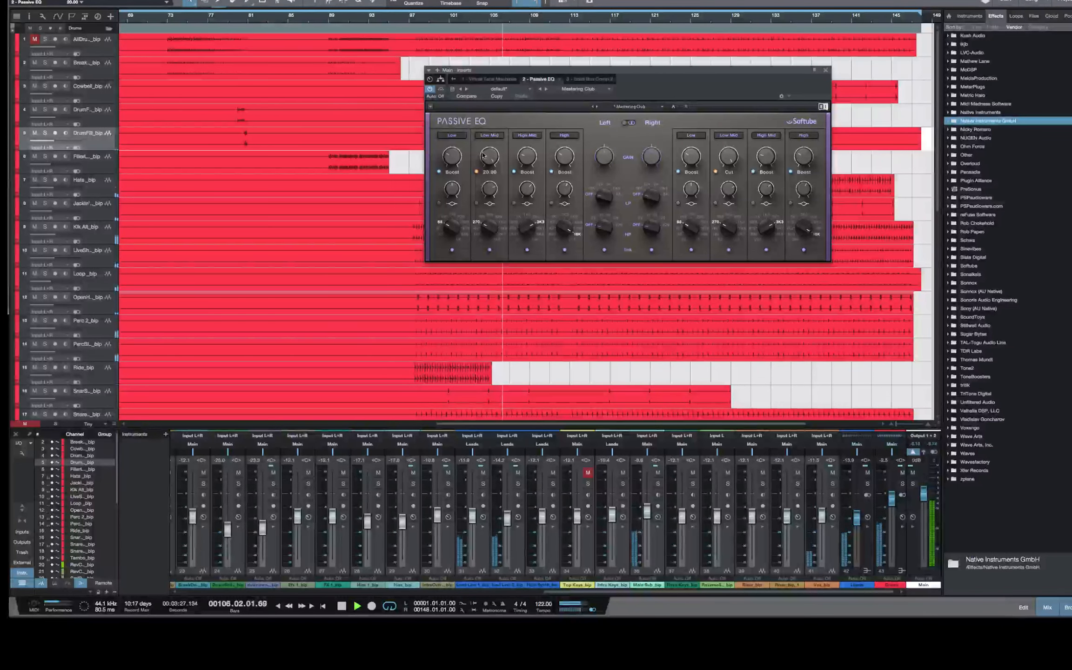
key("space")
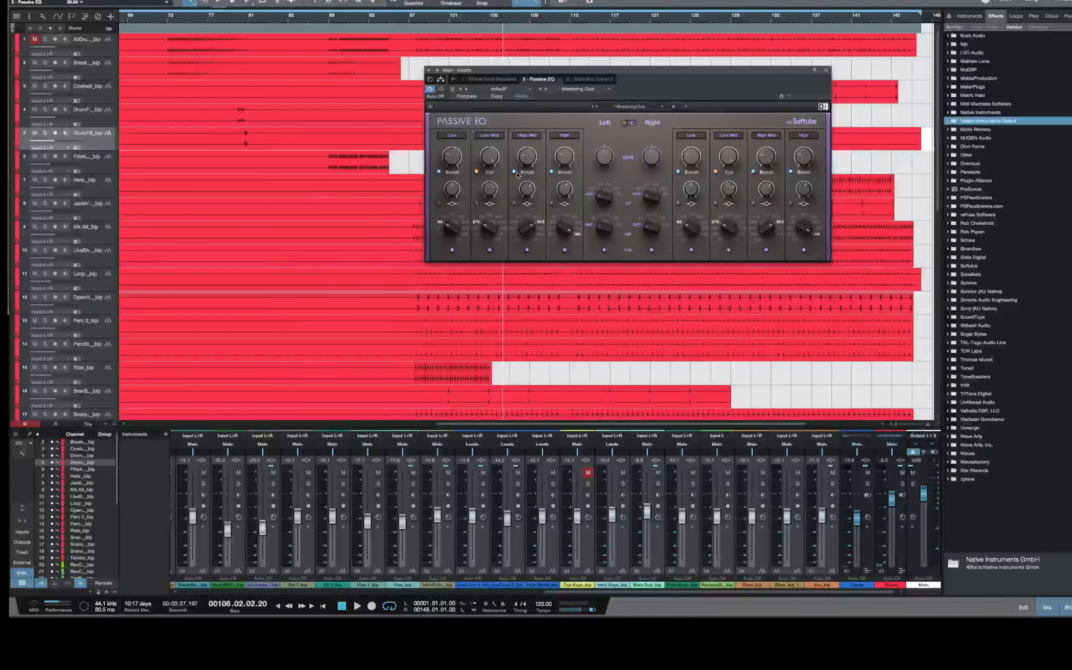
left_click(484, 21)
key("space")
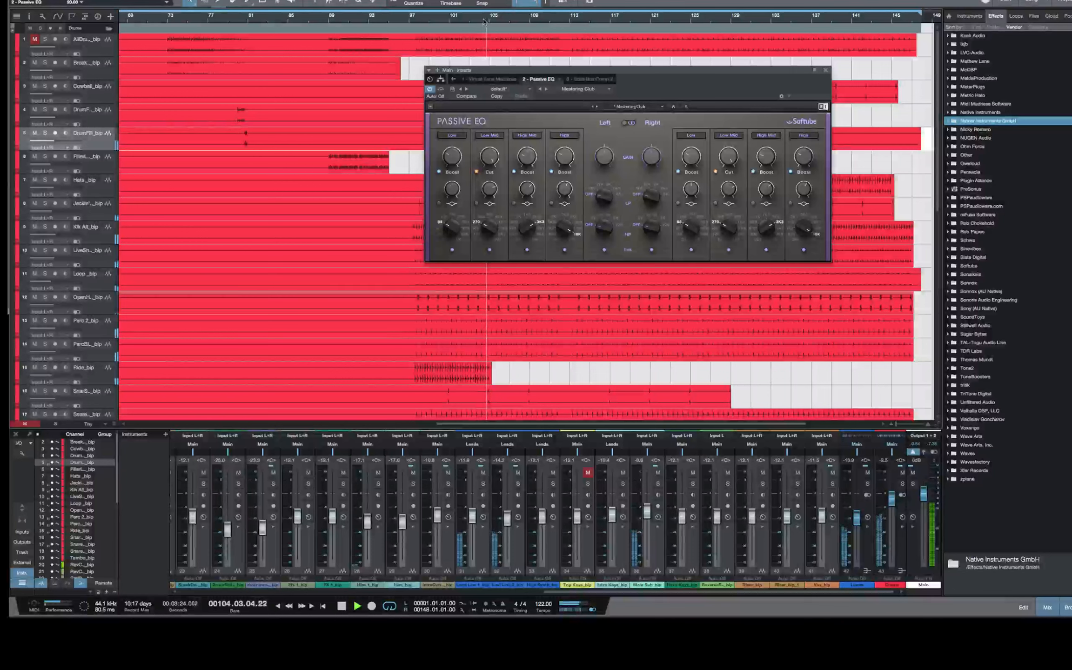
mouse_move(492, 157)
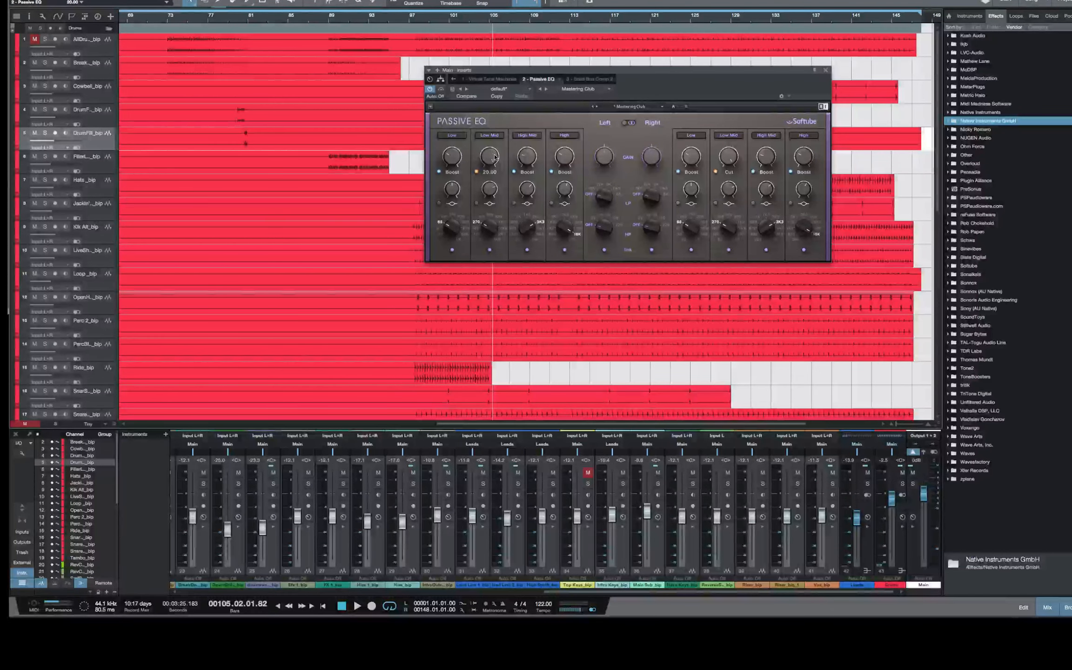
Reduce the low-mid cut to about 3.9 while playing from about bar 103, and compare with the band switched off and on
left_click_drag(490, 158, 490, 161)
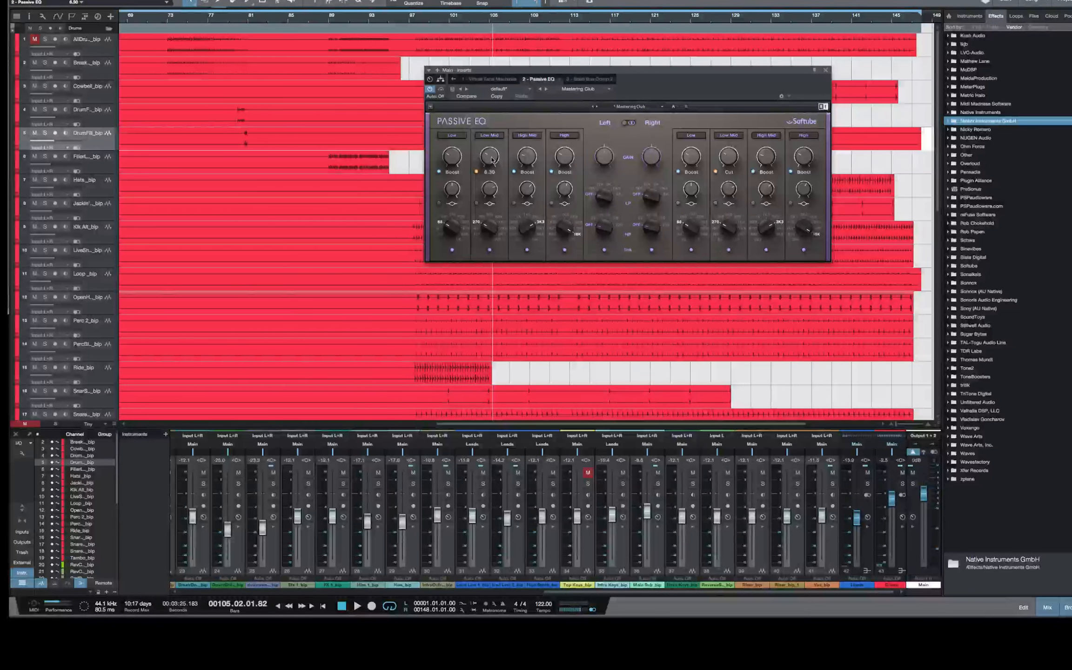
left_click(468, 20)
key("space")
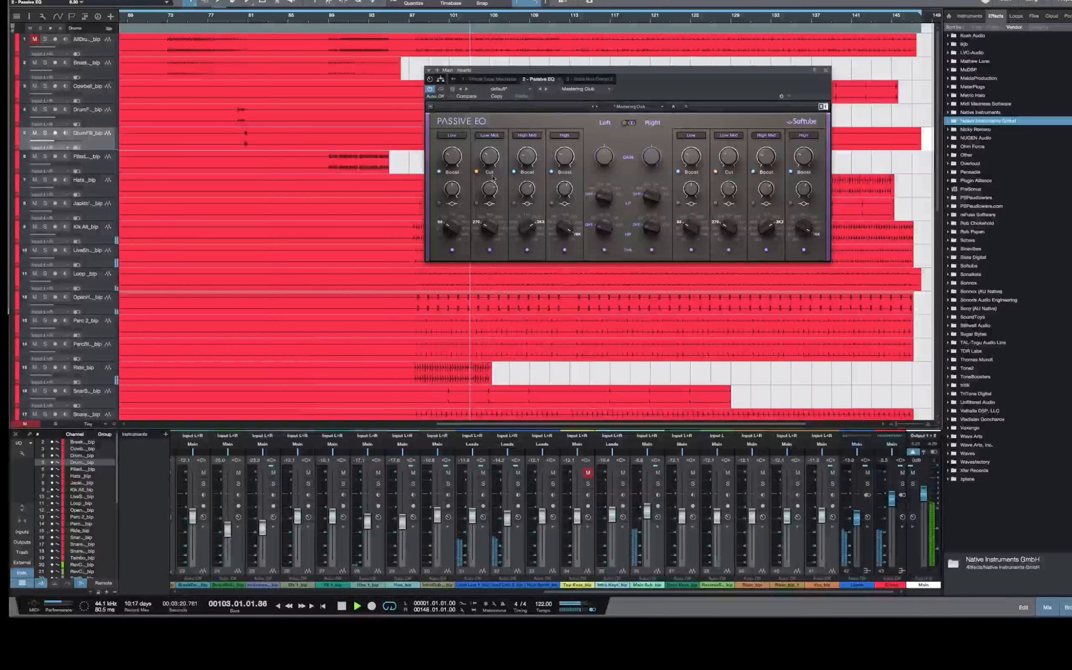
left_click_drag(489, 157, 489, 165)
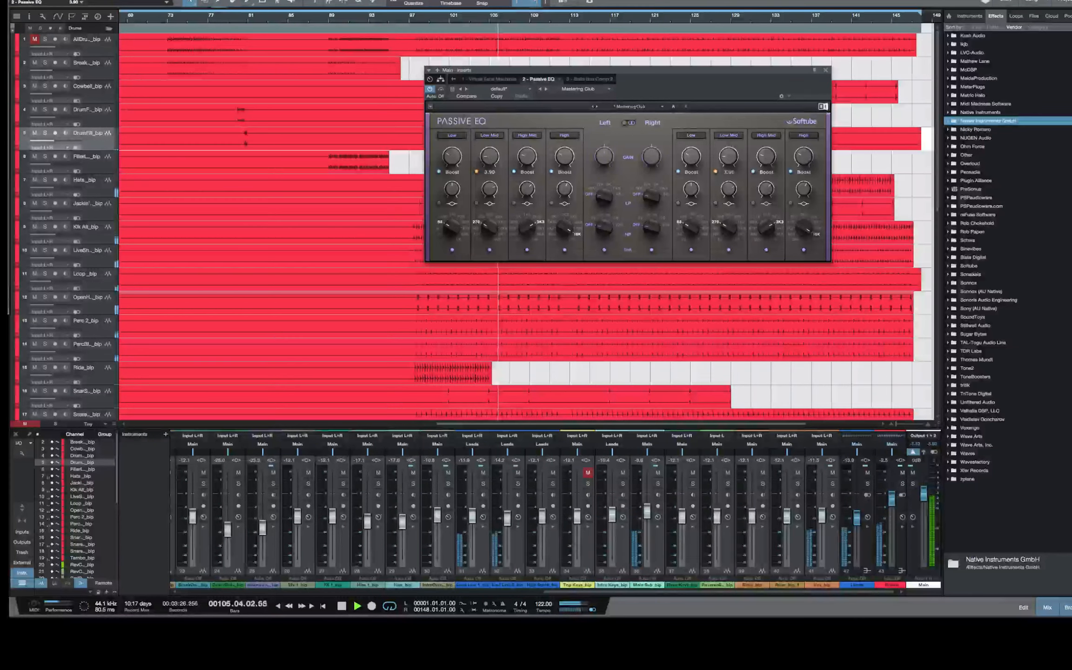
left_click(489, 250)
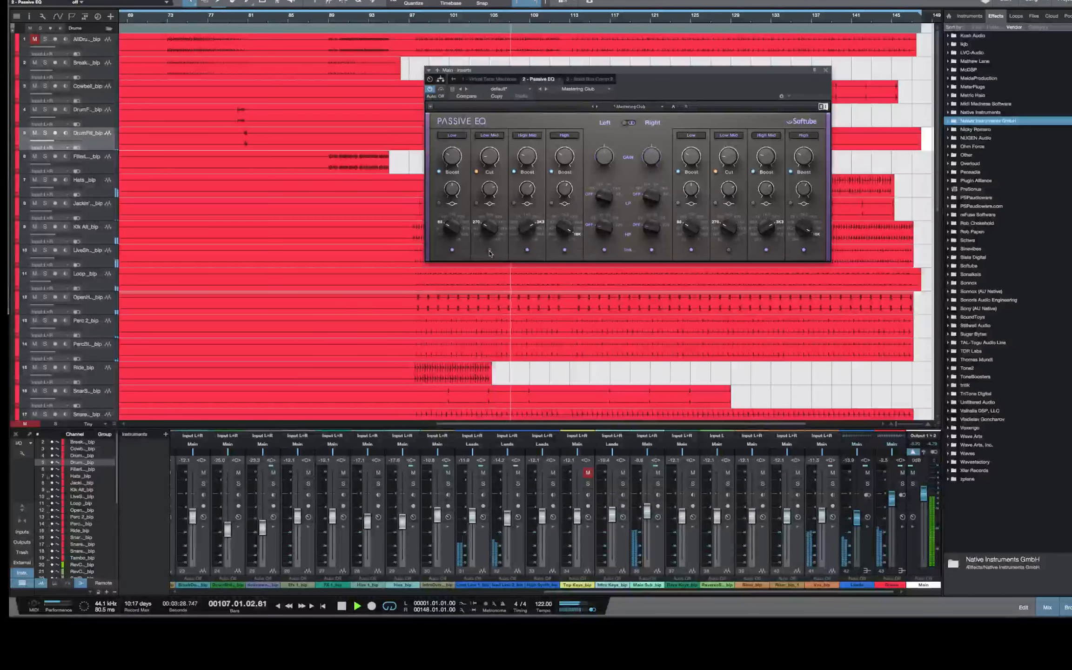
left_click(490, 250)
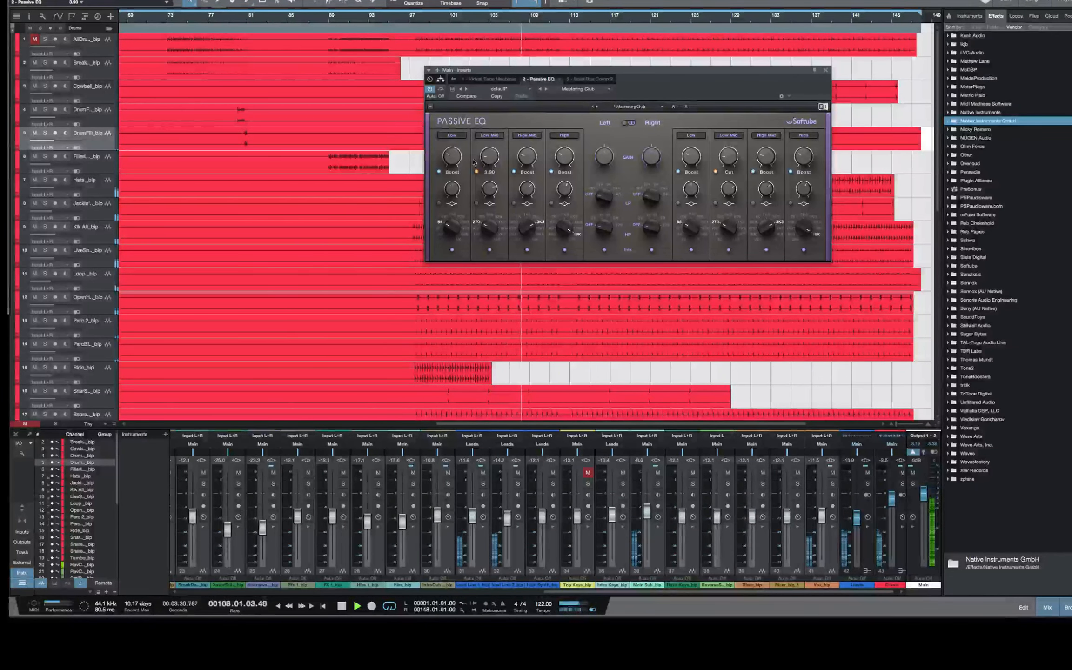
Adjust the Passive EQ's low and high-mid band boosts by ear and move the plug-in window aside
left_click_drag(451, 157, 452, 150)
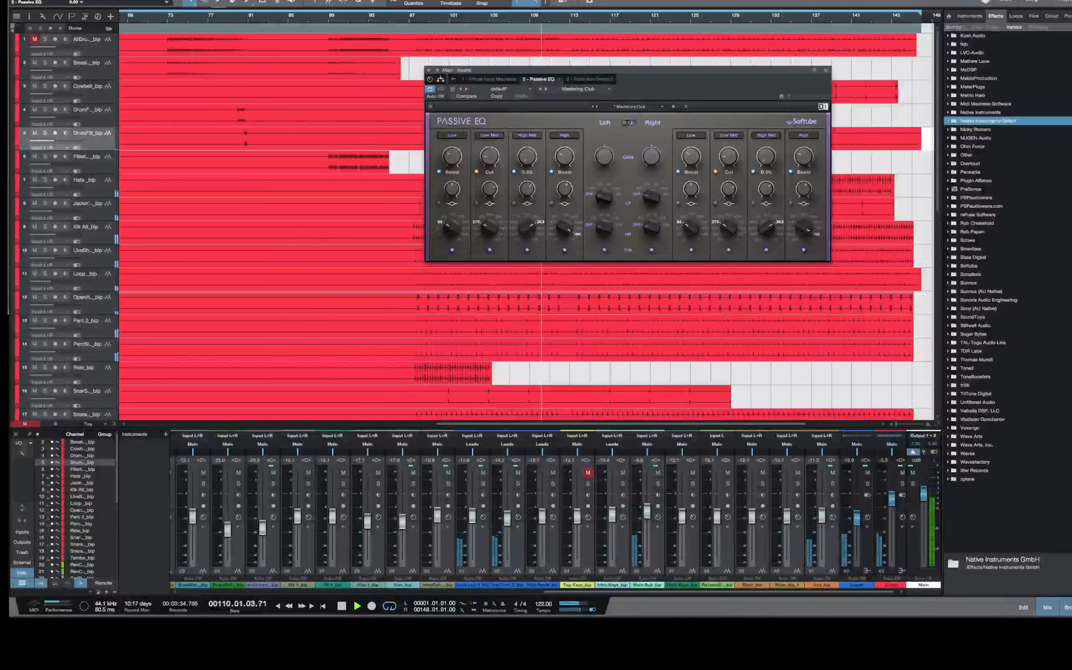
left_click_drag(527, 162, 528, 151)
left_click_drag(743, 84, 694, 81)
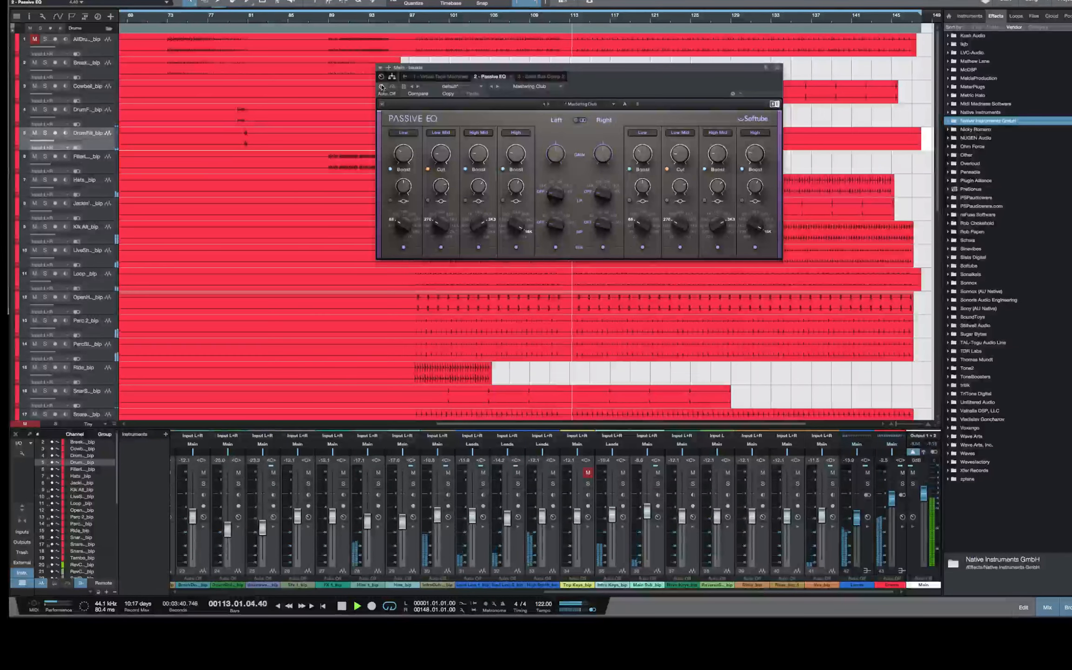
Replay the mix from about bar 97, toggle the Passive EQ's bypass to compare the sound, and close its window
key("space")
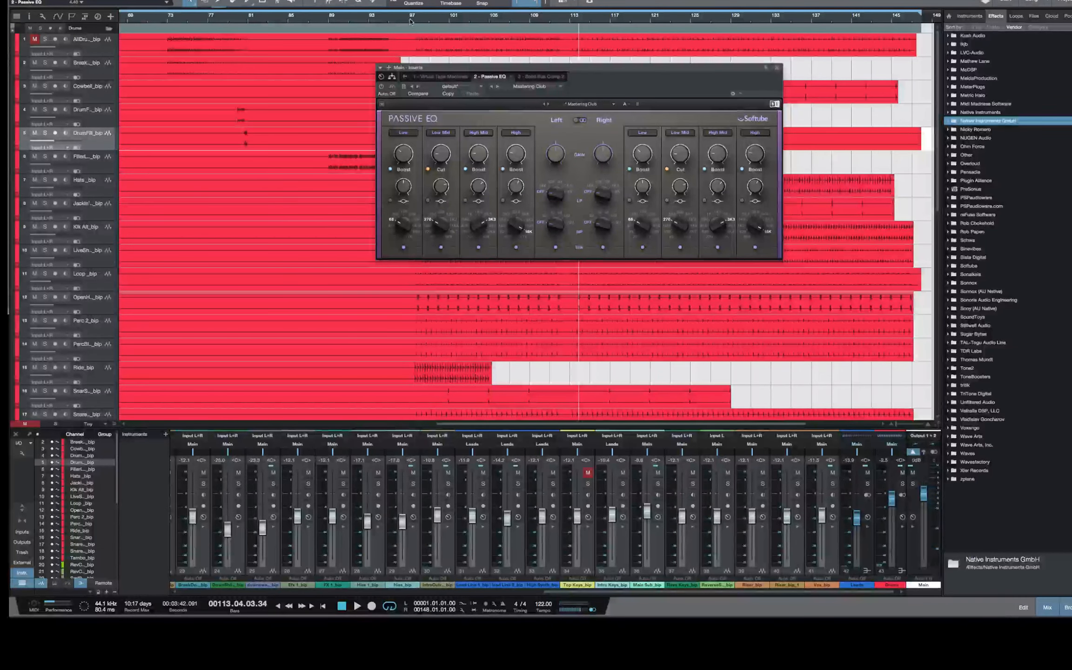
left_click(416, 21)
key("space")
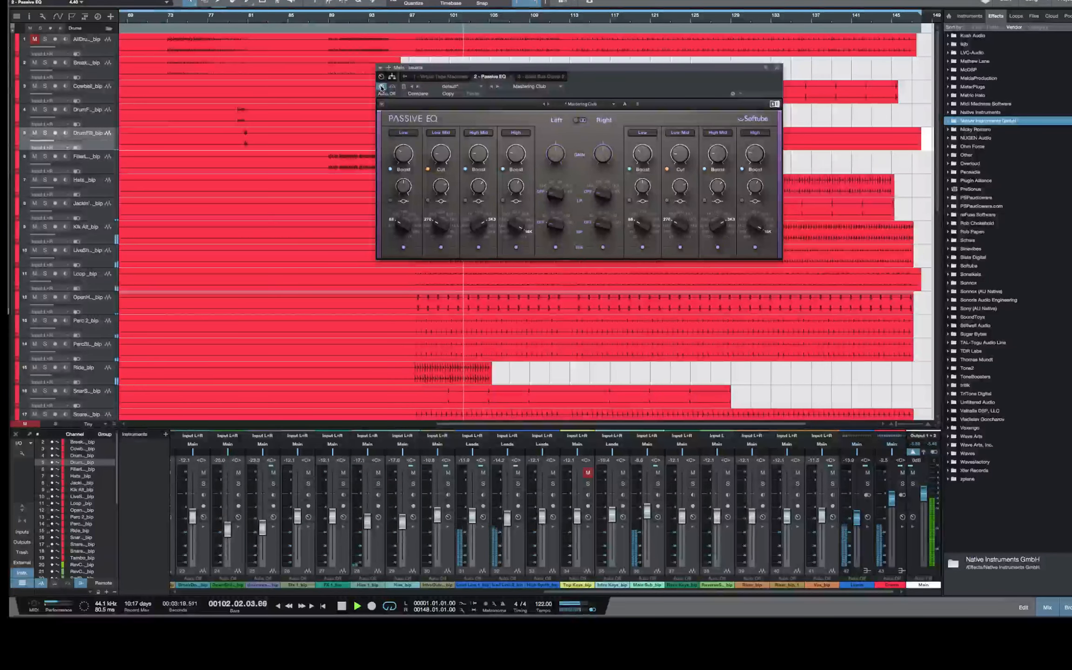
left_click(382, 87)
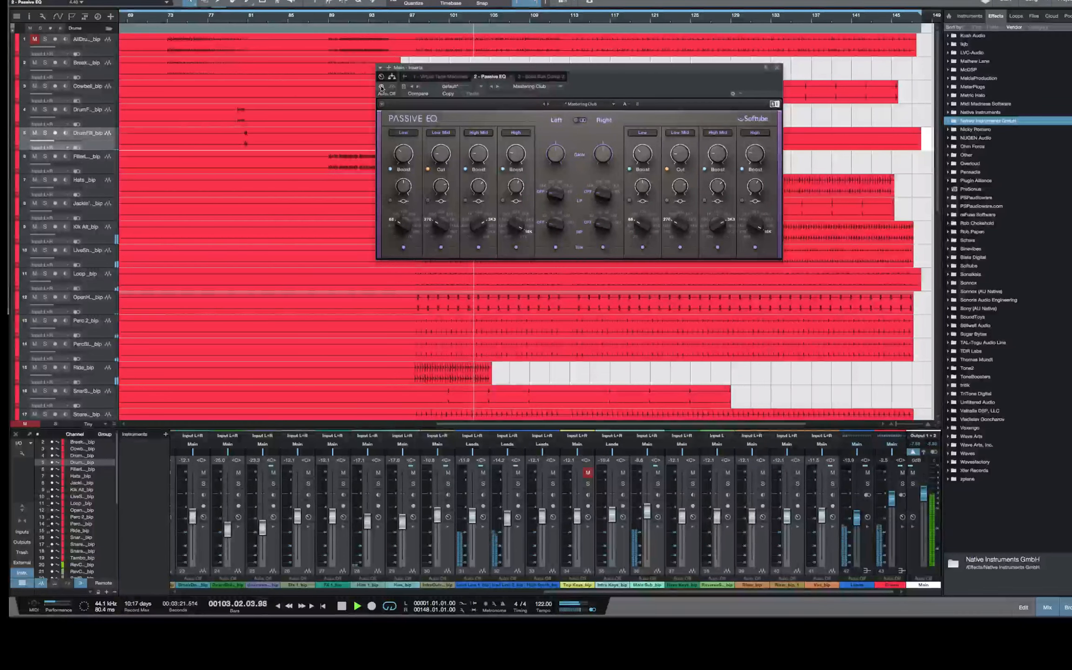
left_click(777, 68)
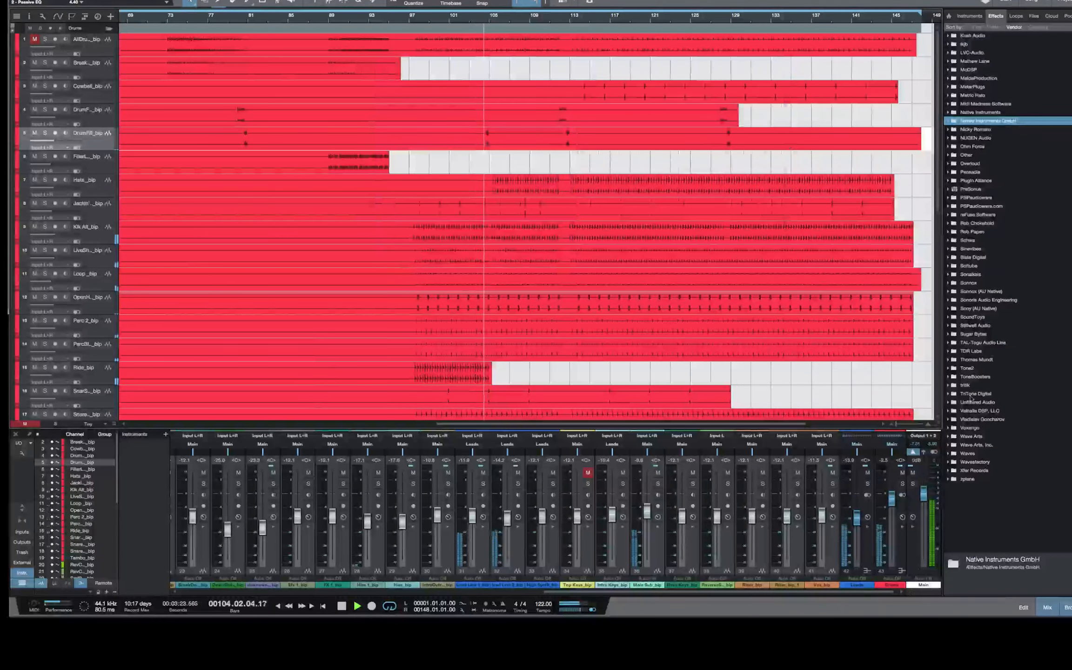
Open the Main output's Solid Bus Comp, adjust its threshold while the mix plays, and close the plug-in
left_click(913, 517)
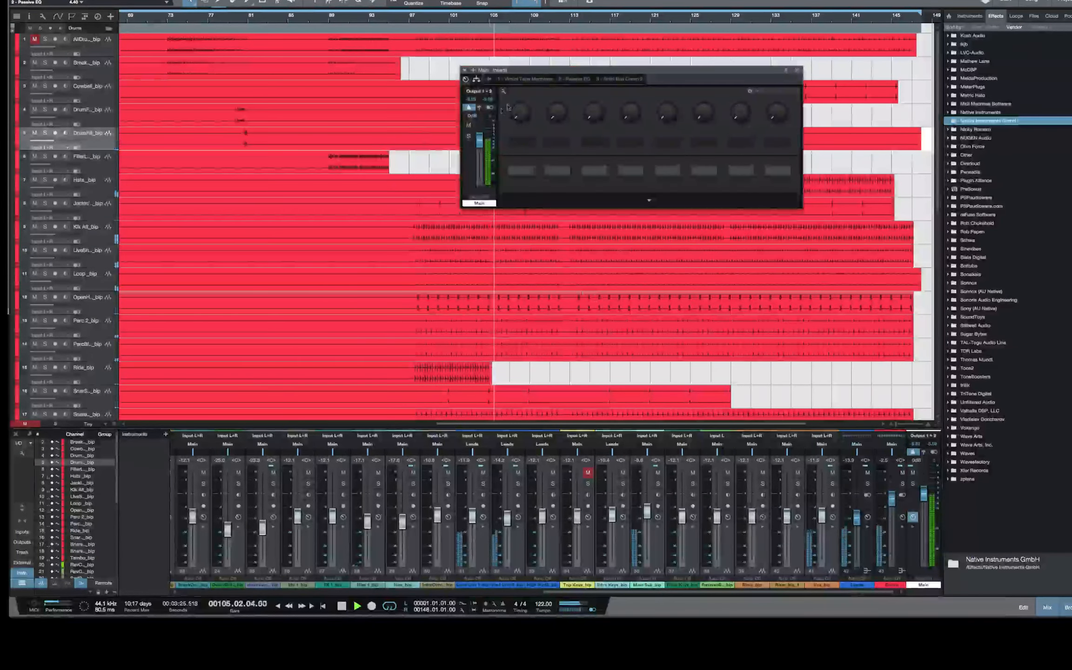
left_click(626, 79)
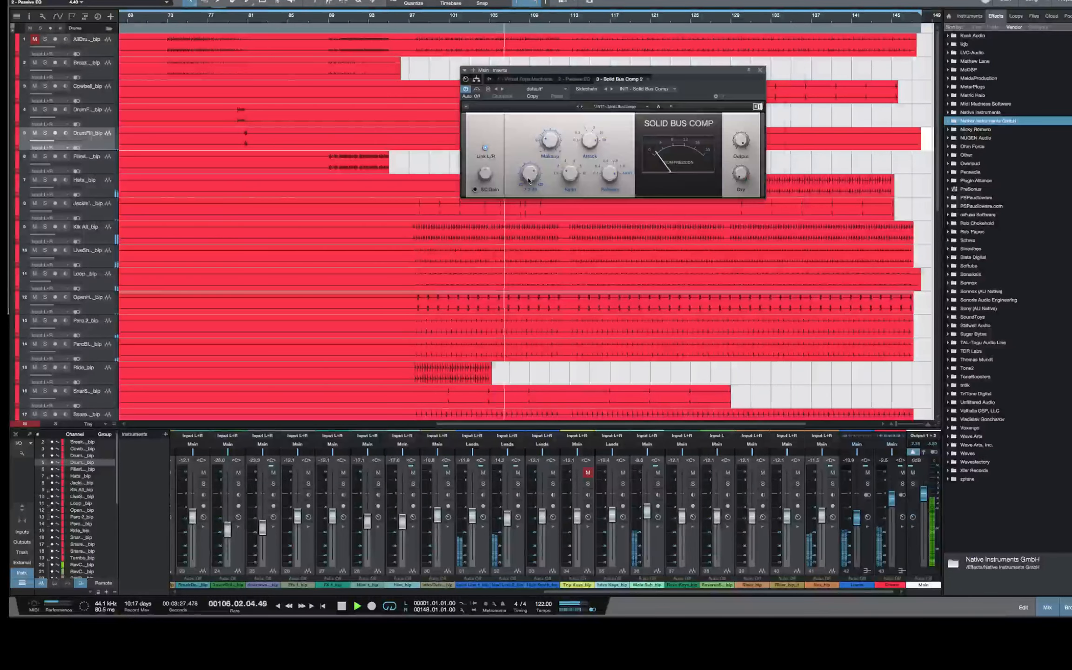
left_click_drag(530, 173, 542, 147)
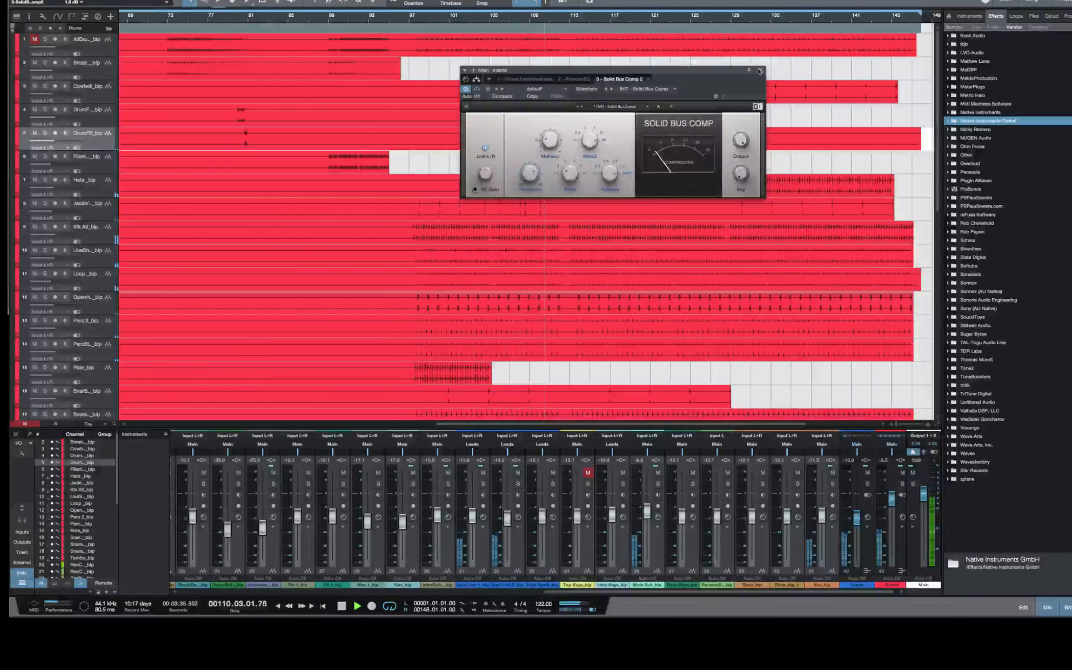
key("super+w")
Select the Vox track and lower its fader to about -12.9 dB while the mix plays
scroll(541, 170, "down", 10)
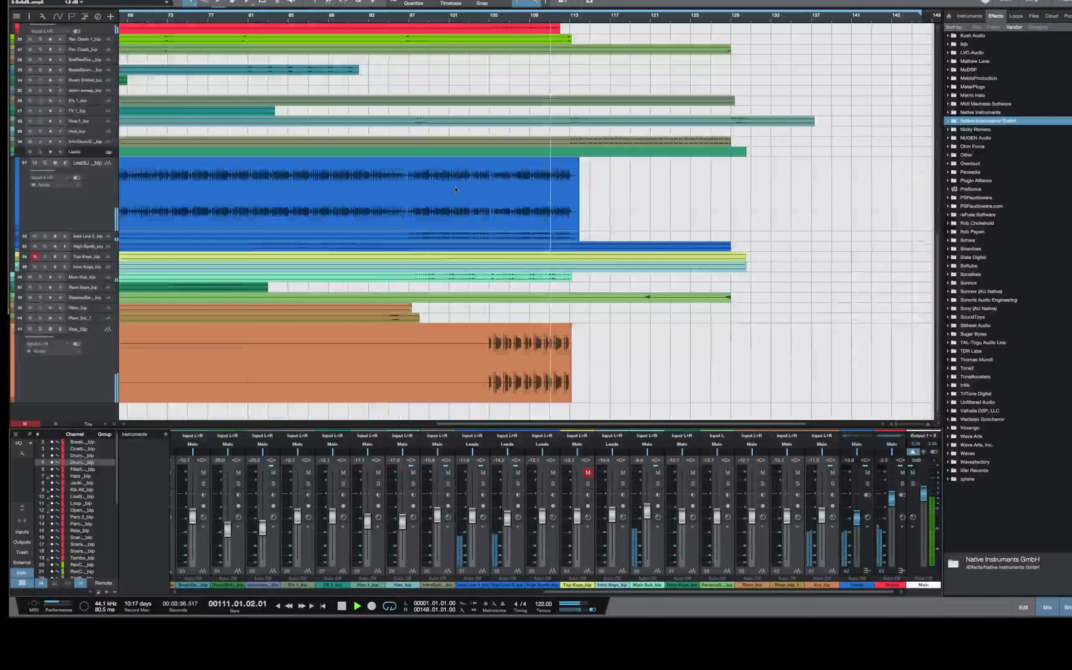
left_click(106, 363)
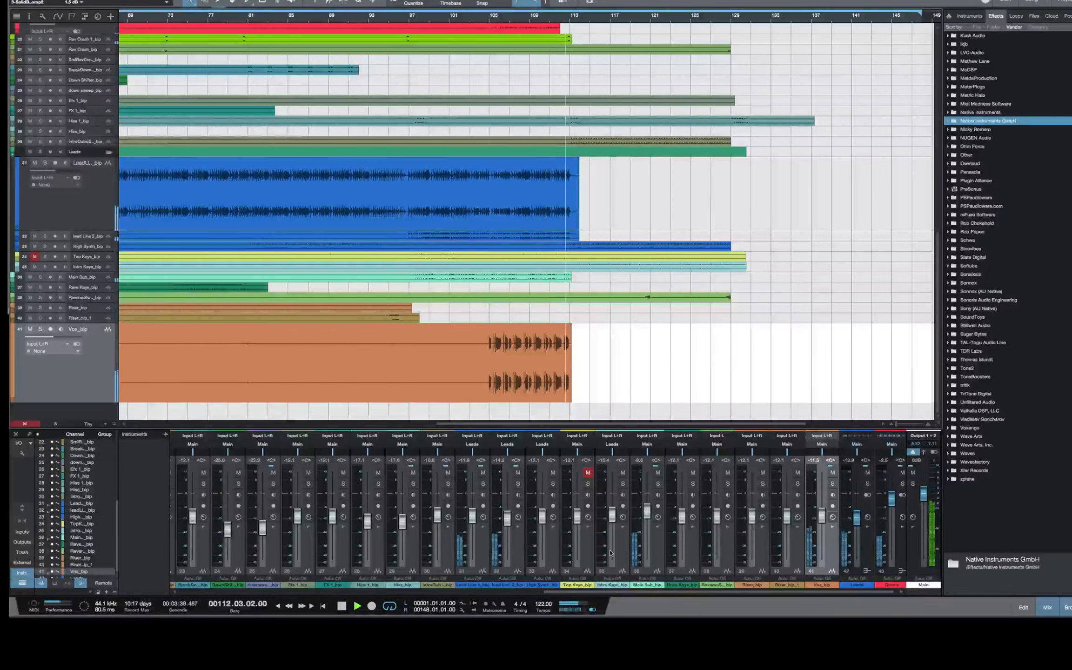
left_click_drag(821, 514, 822, 517)
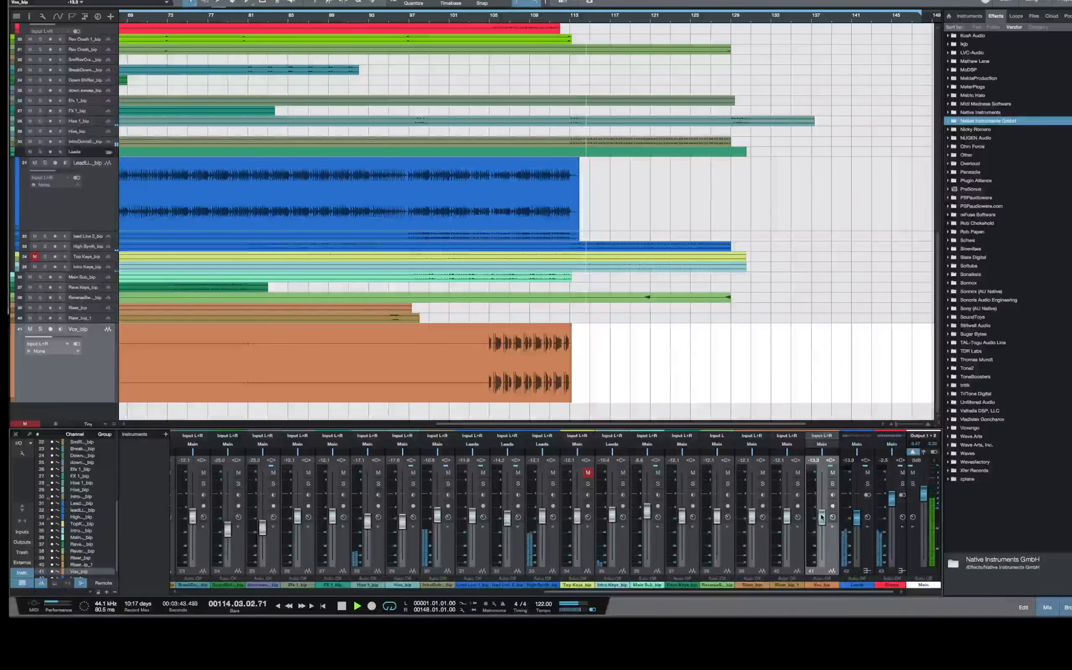
left_click_drag(822, 517, 822, 516)
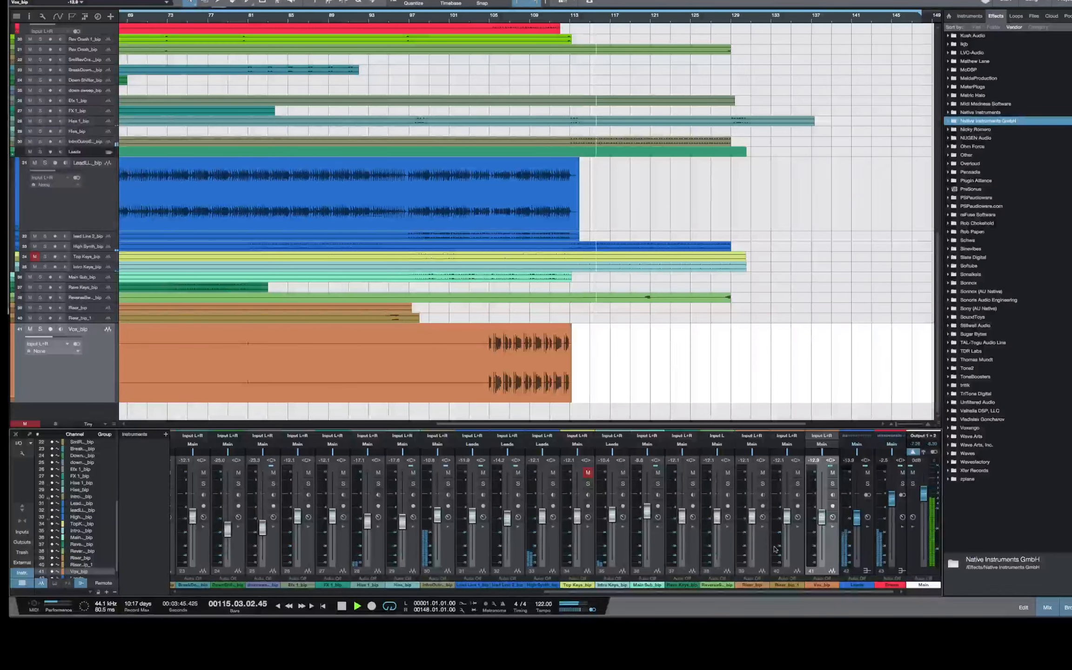
Insert Eiosis AirEQ Premium on the Main output between the Passive EQ and the Solid Bus Comp
left_click(913, 517)
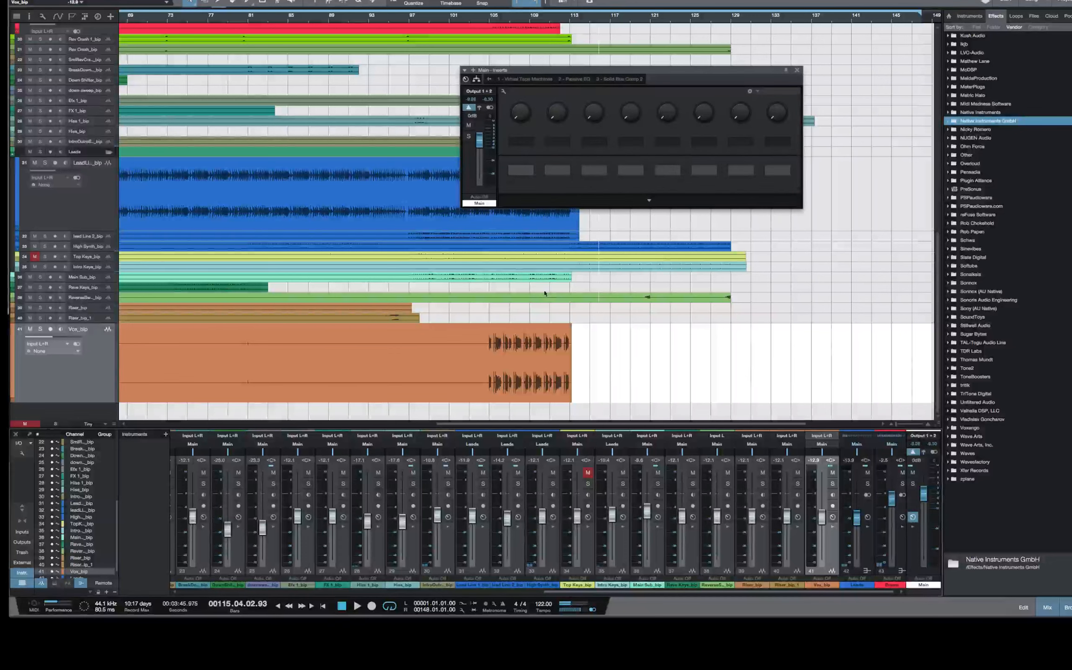
left_click_drag(677, 70, 604, 67)
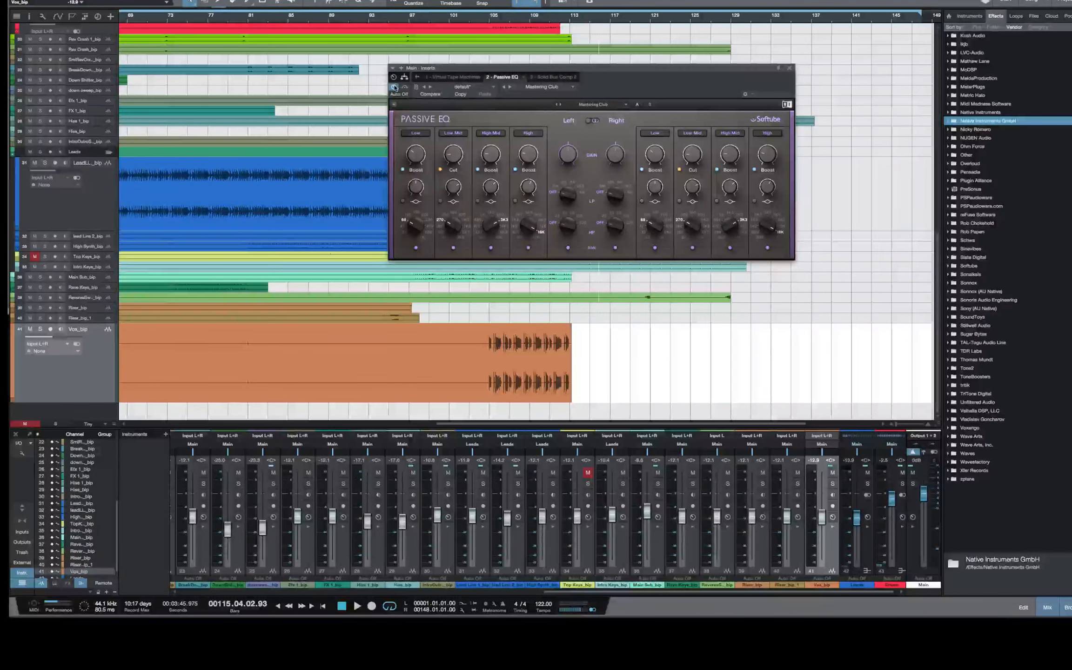
scroll(869, 164, "up", 5)
scroll(949, 207, "up", 10)
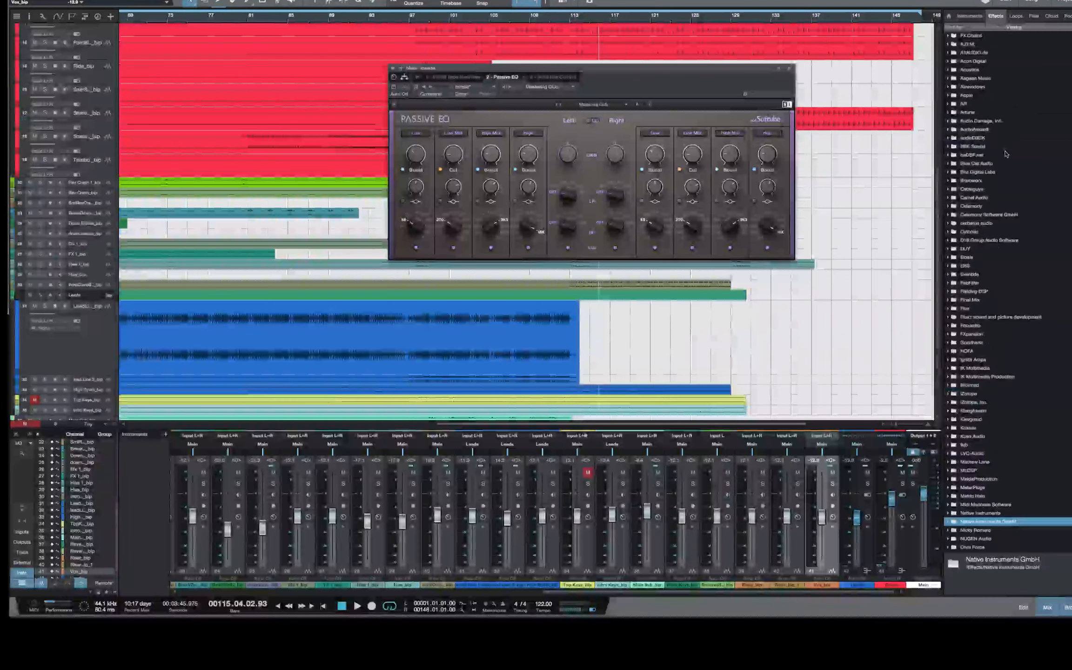
left_click(948, 257)
left_click_drag(963, 258, 529, 80)
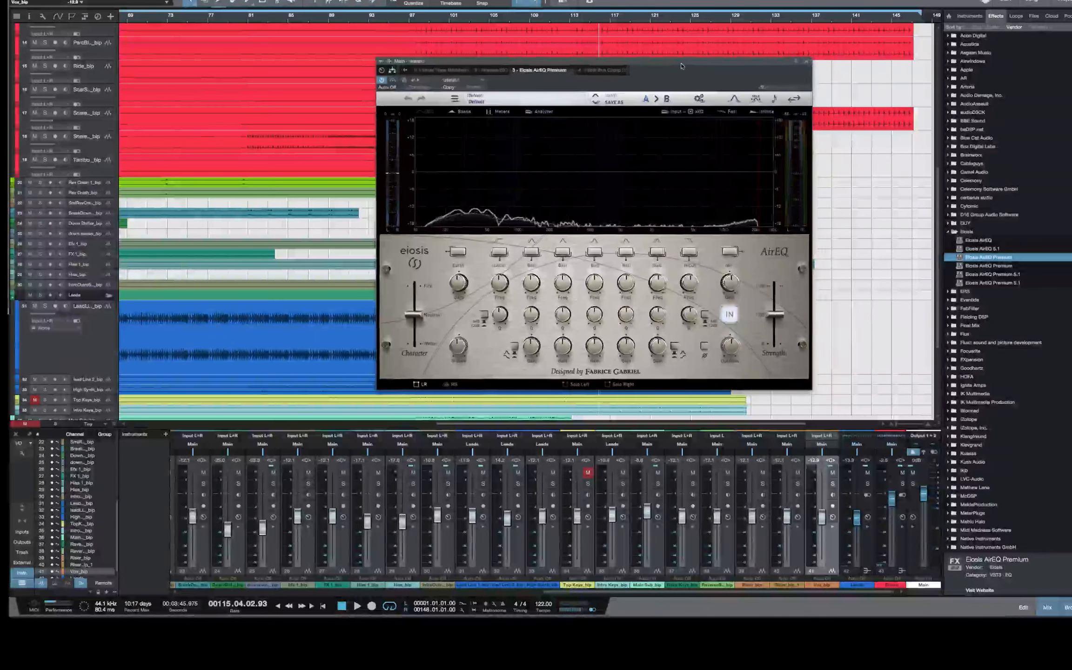
left_click_drag(680, 66, 800, 68)
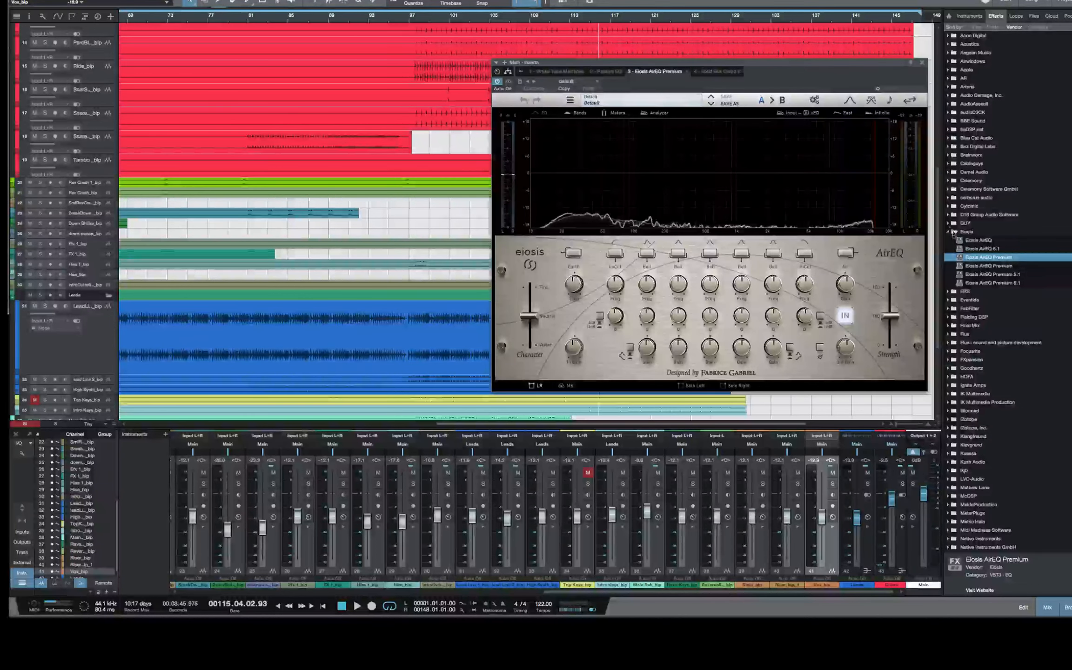
left_click(948, 232)
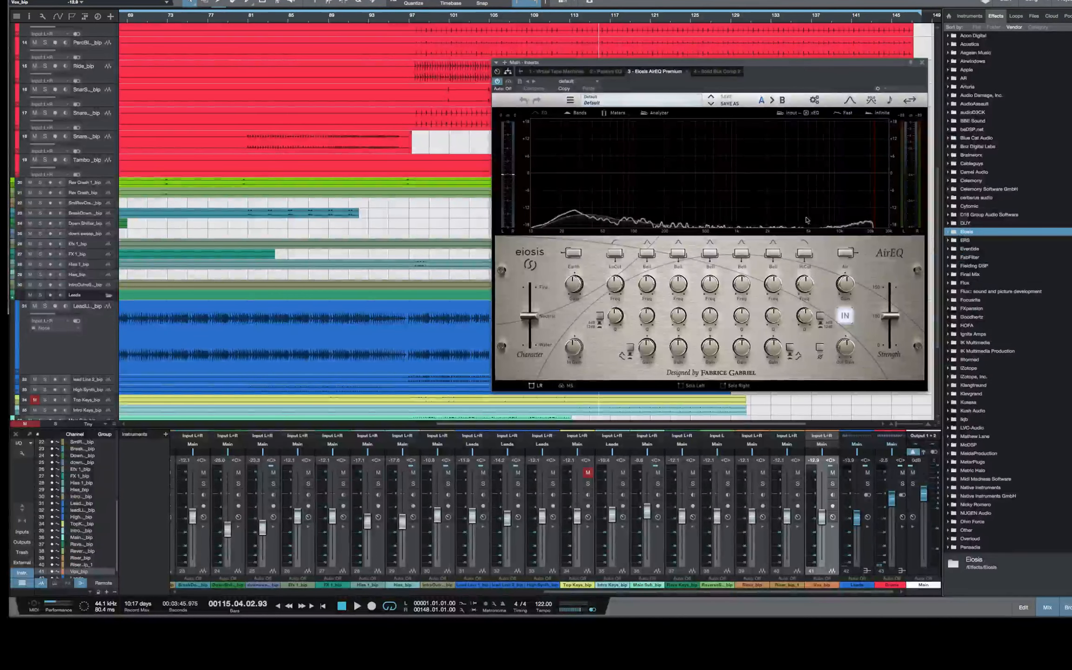
Try AirEQ Premium's Mastering Correction preset and replace it with the Mastering Balance preset
left_click(601, 103)
mouse_move(622, 138)
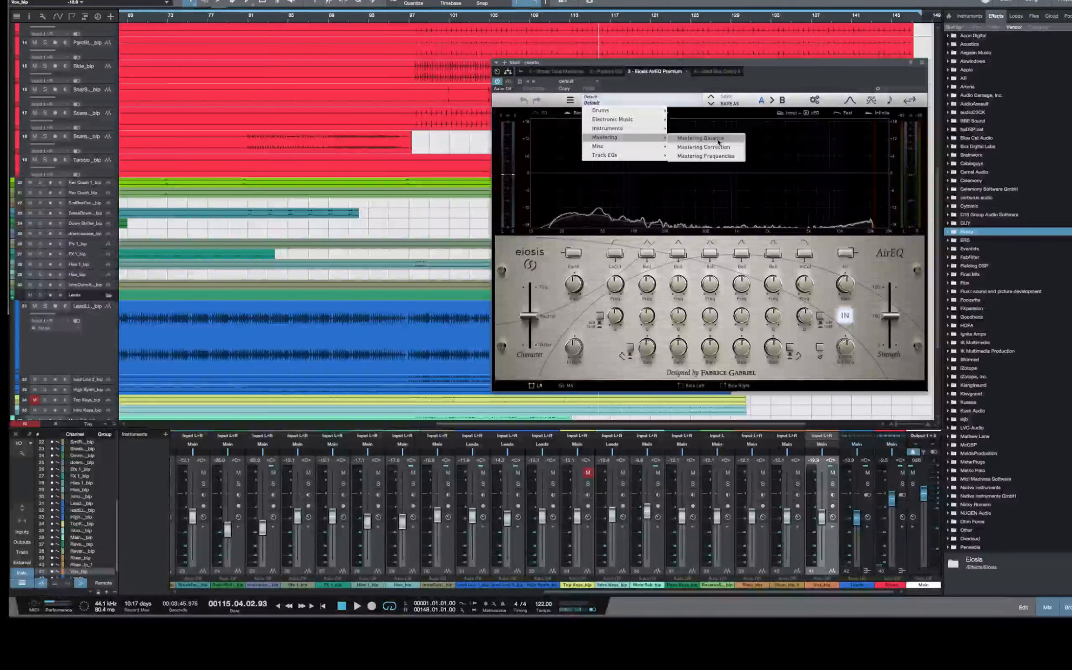
left_click(730, 147)
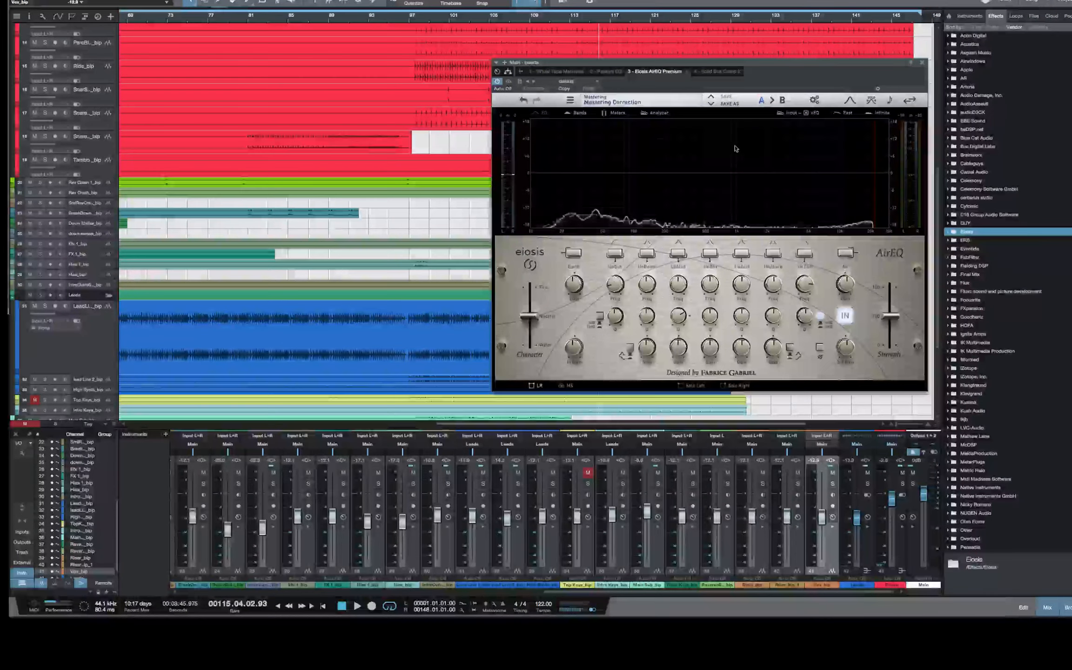
left_click(623, 104)
mouse_move(622, 138)
left_click(728, 139)
left_click_drag(776, 63, 662, 45)
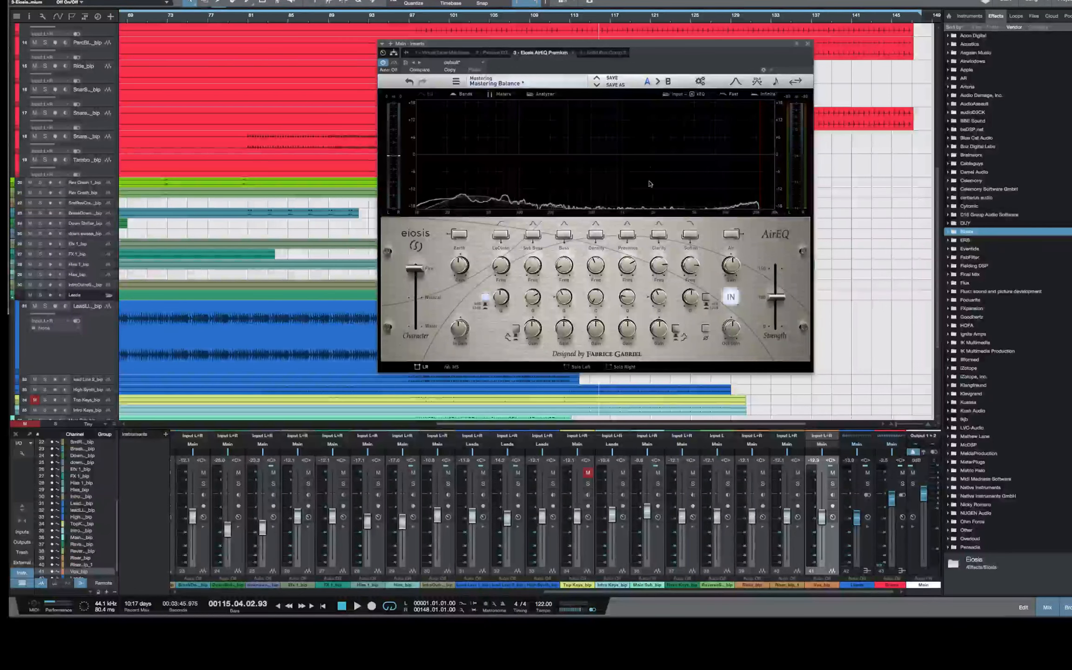
left_click_drag(680, 45, 771, 46)
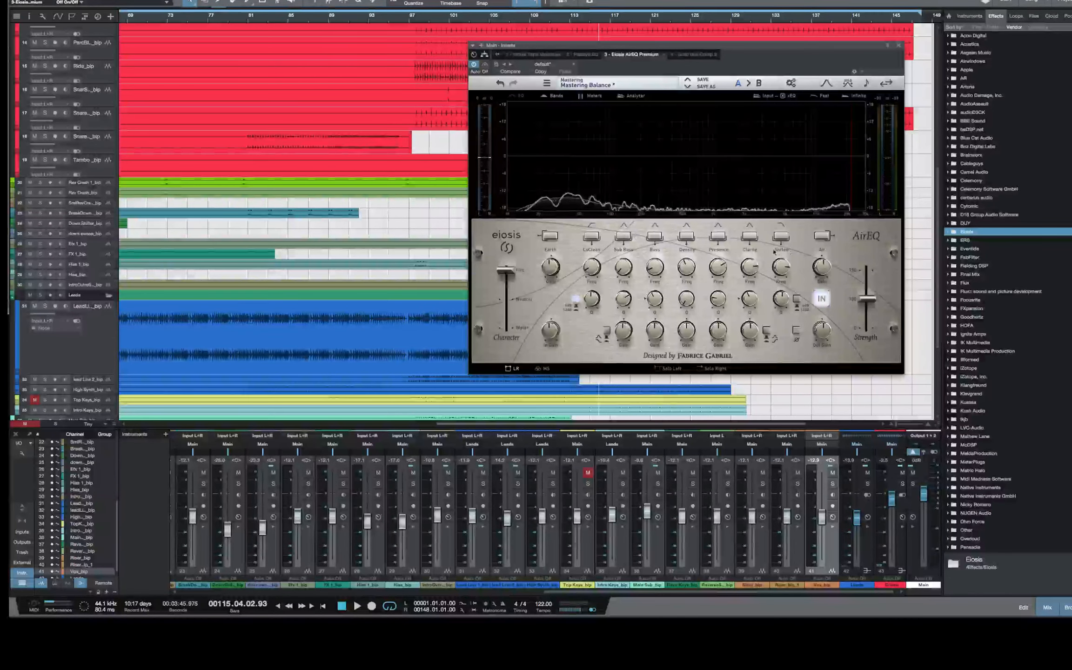
left_click_drag(762, 47, 750, 49)
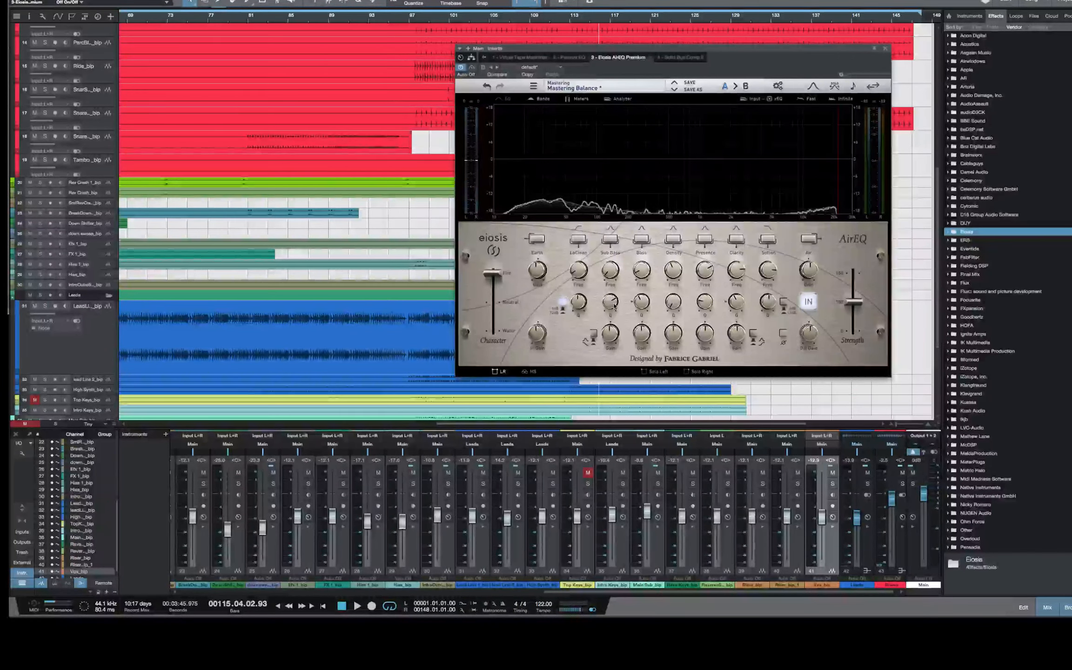
left_click_drag(741, 50, 776, 54)
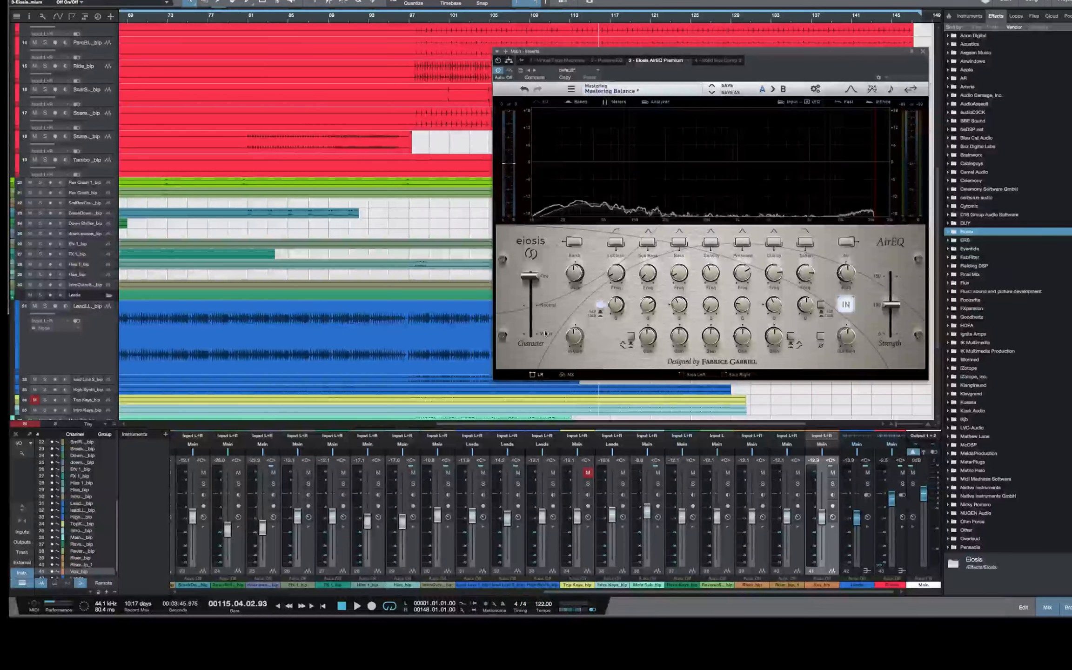
left_click_drag(779, 54, 769, 54)
Move AirEQ's Character slider to 100% Water and back to 100% Fire
left_click_drag(527, 278, 525, 381)
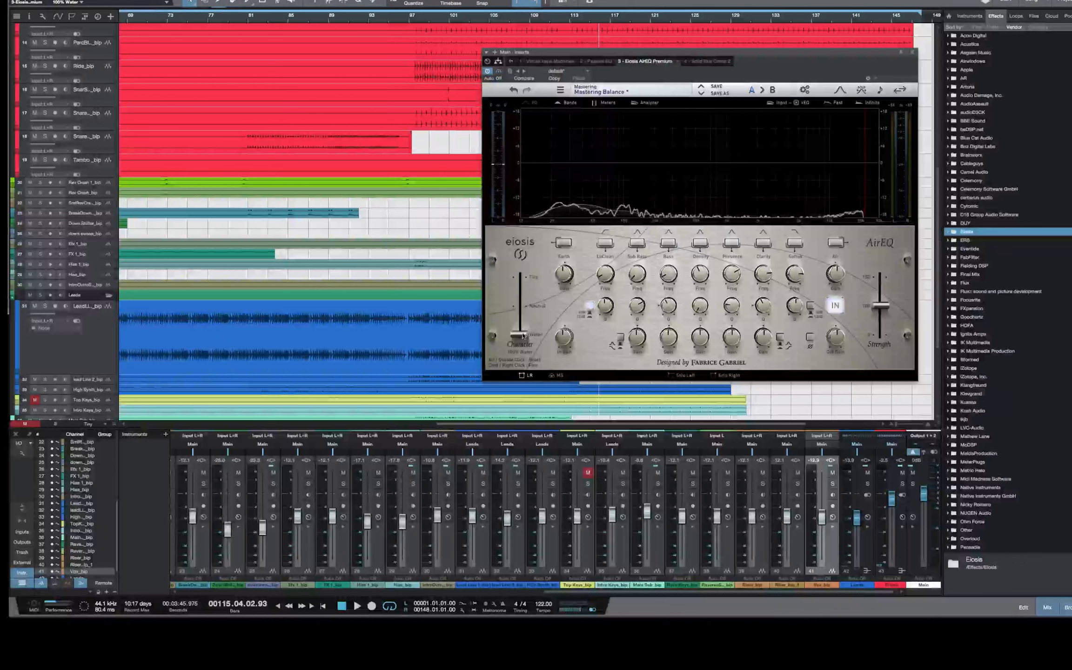
left_click_drag(523, 335, 529, 268)
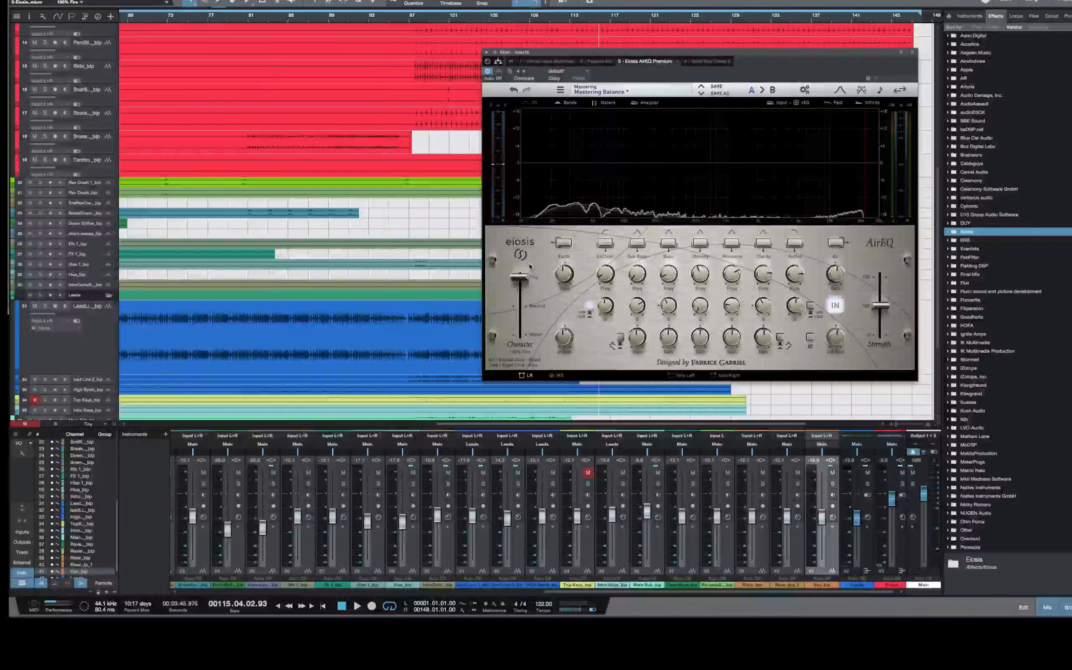
left_click_drag(529, 268, 521, 236)
Play the mix from about bar 97 and adjust AirEQ's Sub Bass, Density, Presence and Clarity gains by ear
left_click(418, 19)
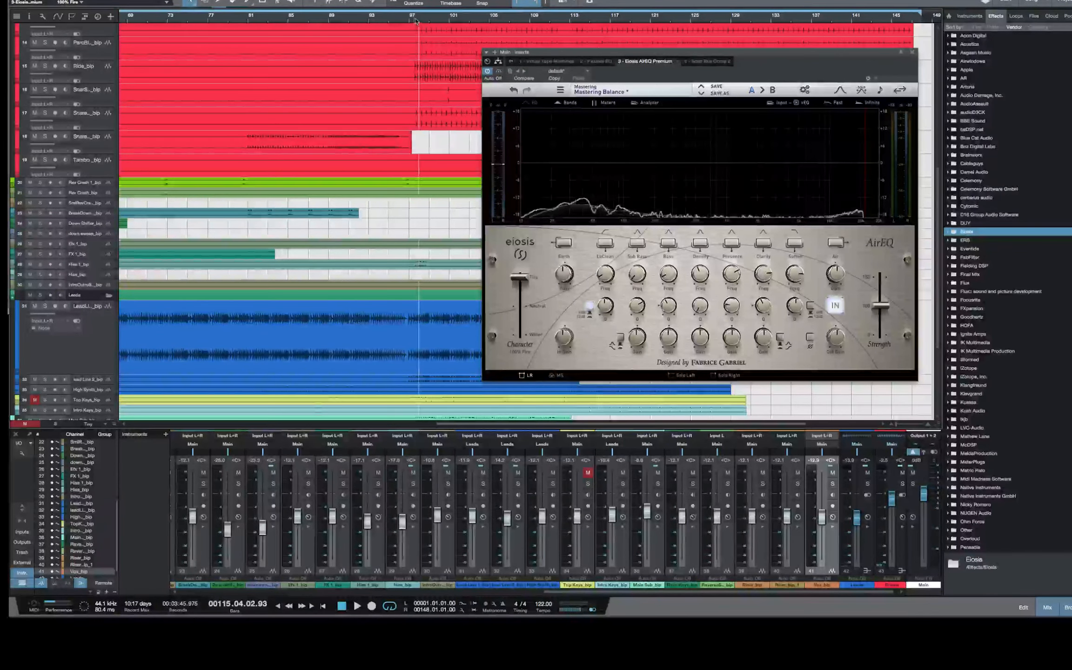
key("space")
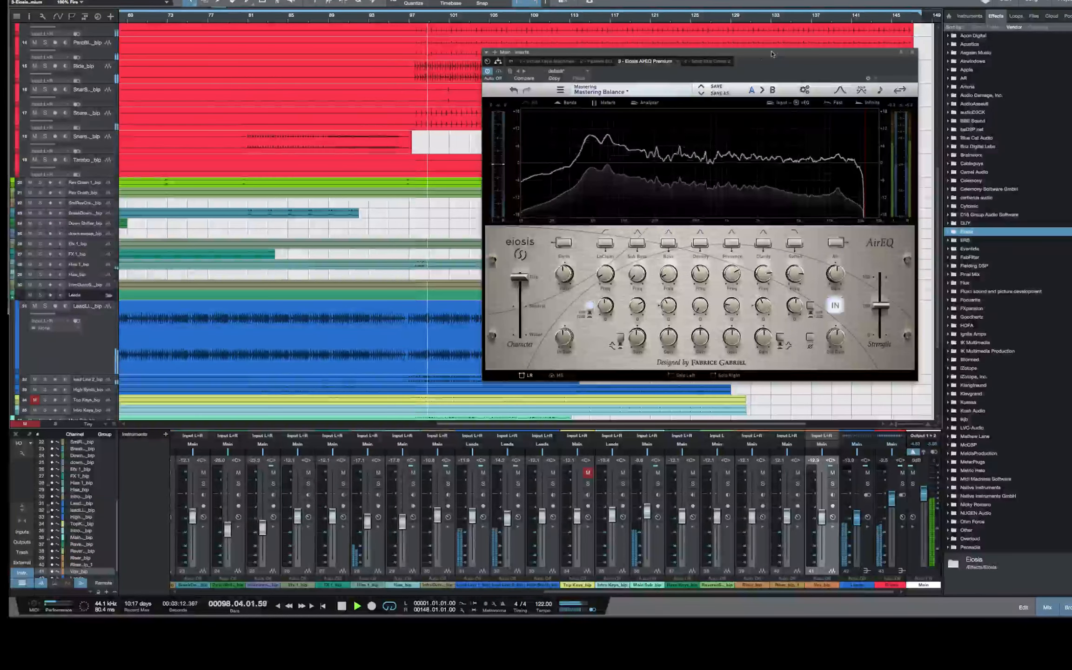
left_click_drag(820, 53, 744, 50)
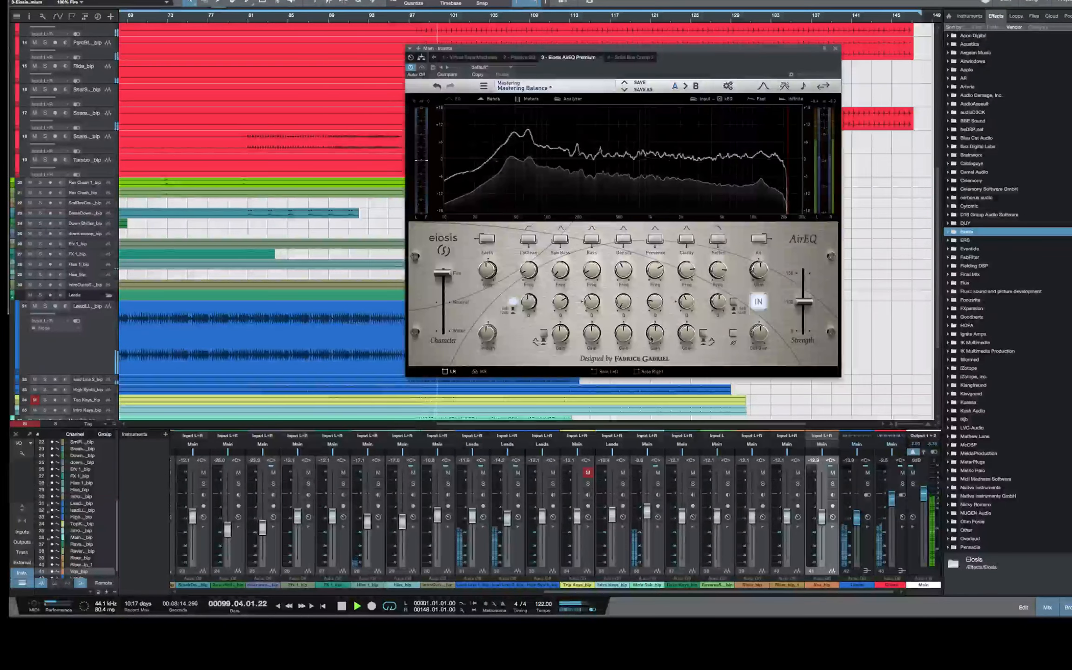
mouse_move(655, 333)
left_mouse_down()
mouse_move(653, 315)
mouse_move(657, 351)
left_mouse_up()
left_click_drag(566, 337, 617, 325)
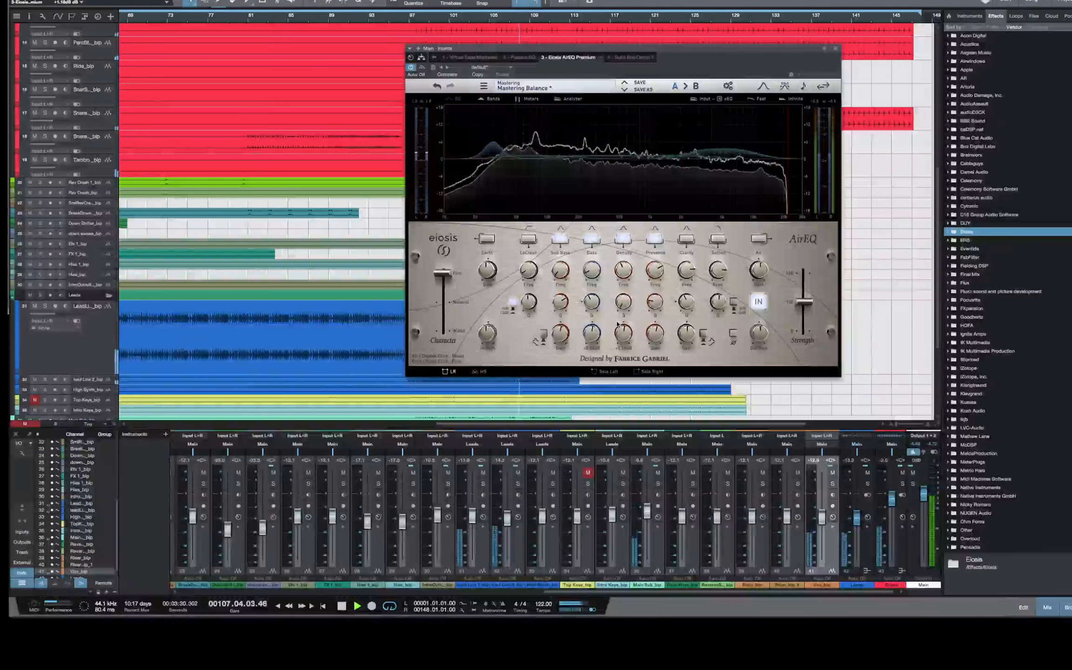
left_click_drag(692, 338, 690, 331)
left_click_drag(623, 327, 592, 329)
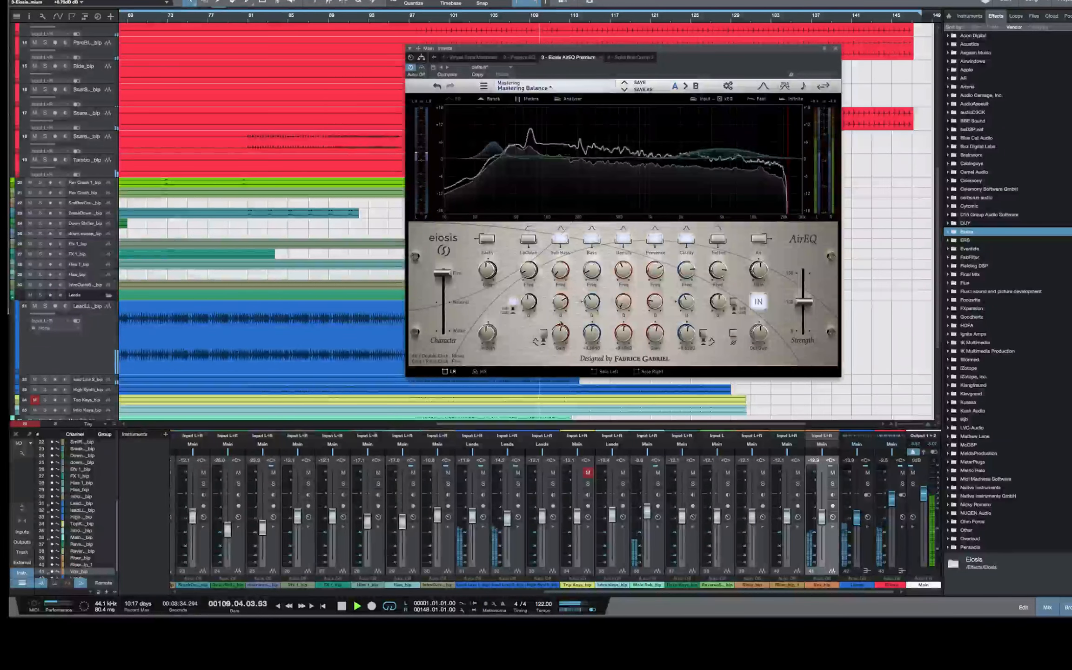
Audition the 100% Water character on the playing mix, stop playback, and return the slider to Fire
left_click_drag(443, 274, 469, 414)
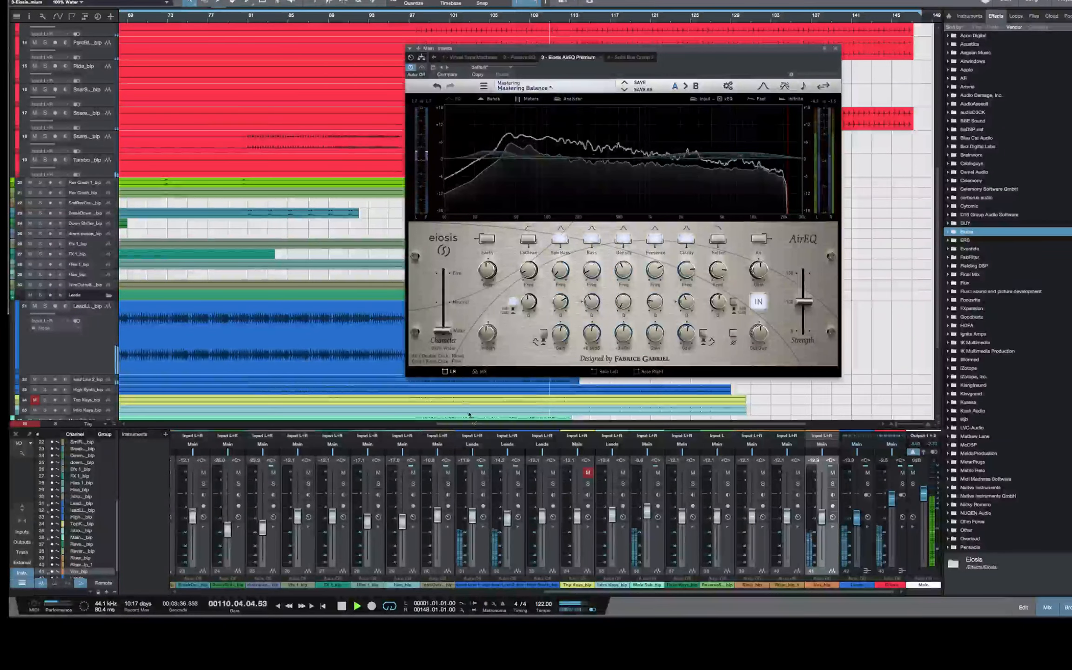
key("space")
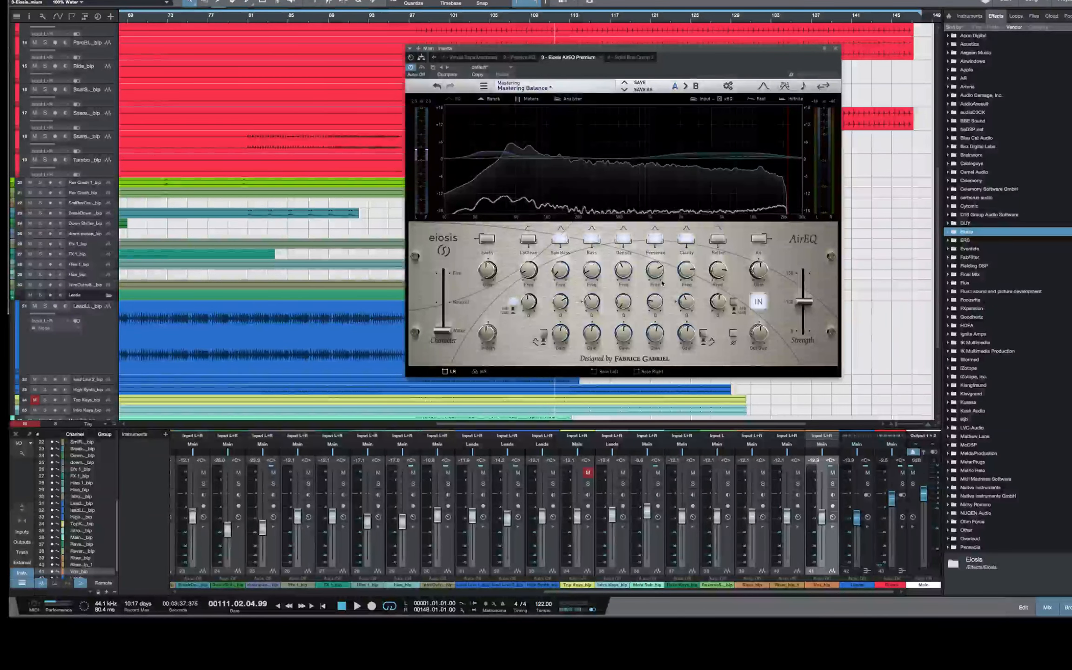
left_click_drag(442, 337, 443, 273)
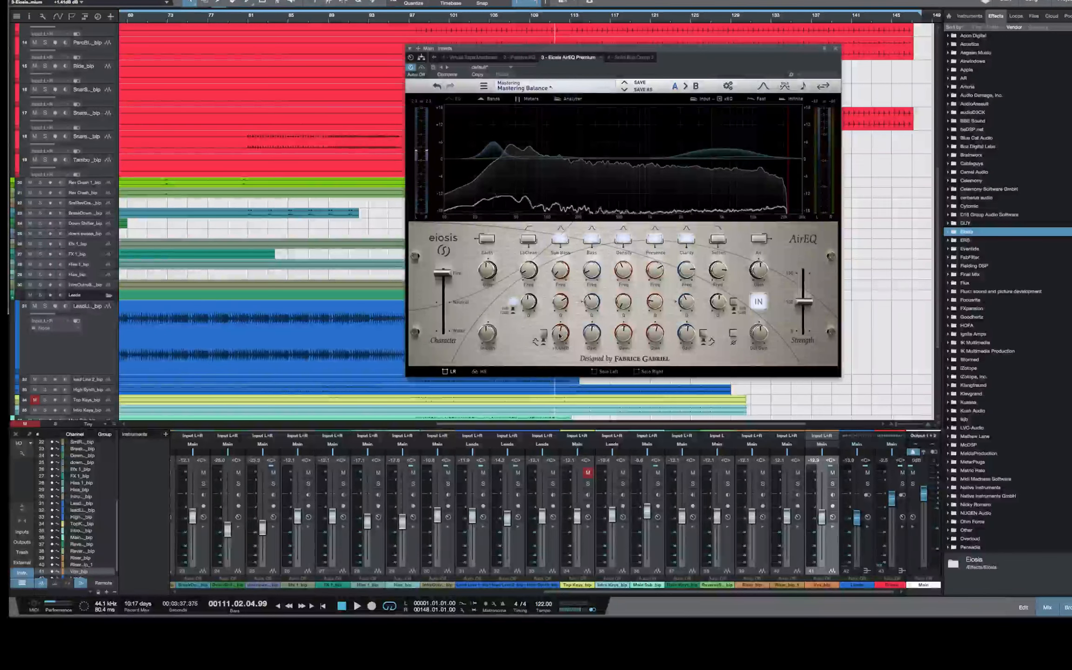
Lower AirEQ's Sub Bass boost to under 1 dB and trim the Clarity boost to about 1 dB
left_click_drag(560, 335, 560, 341)
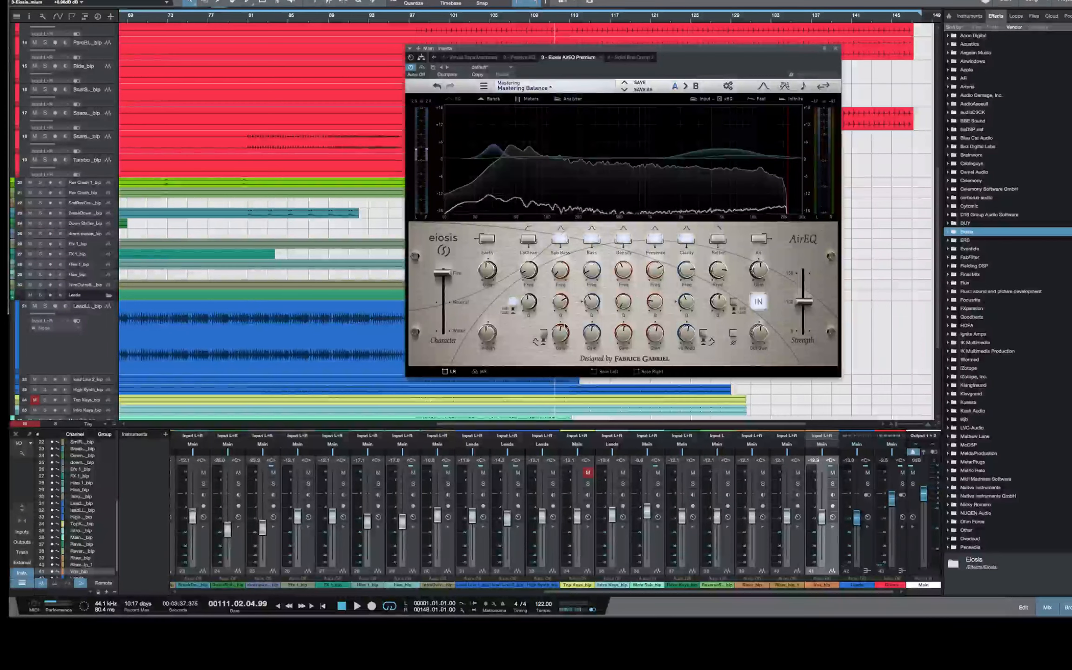
left_click_drag(561, 334, 560, 336)
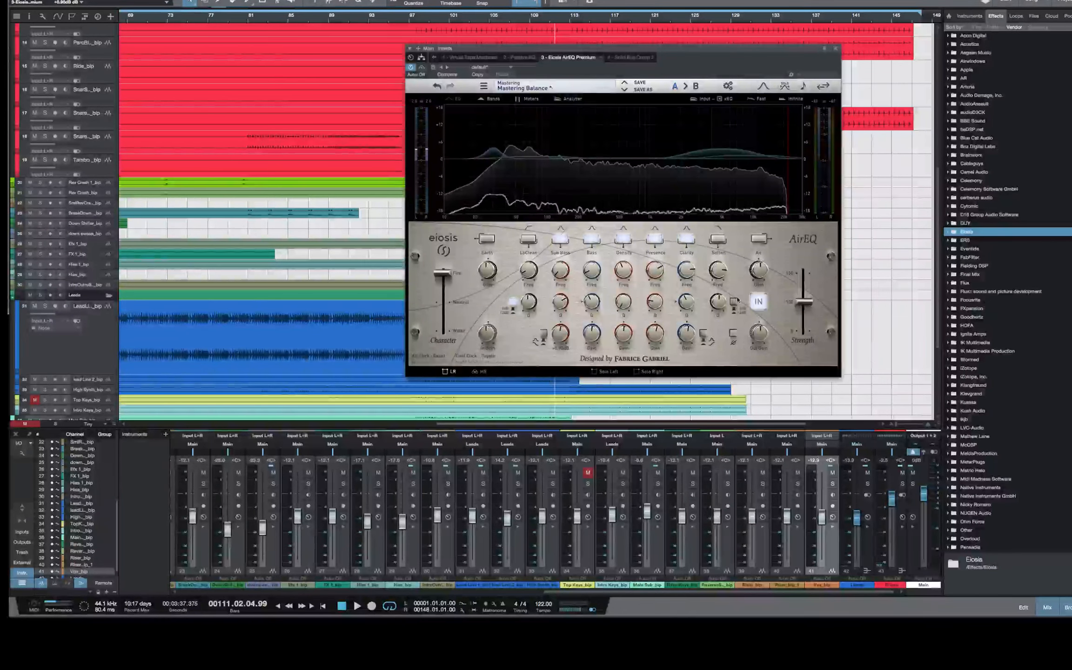
left_click_drag(688, 337, 688, 333)
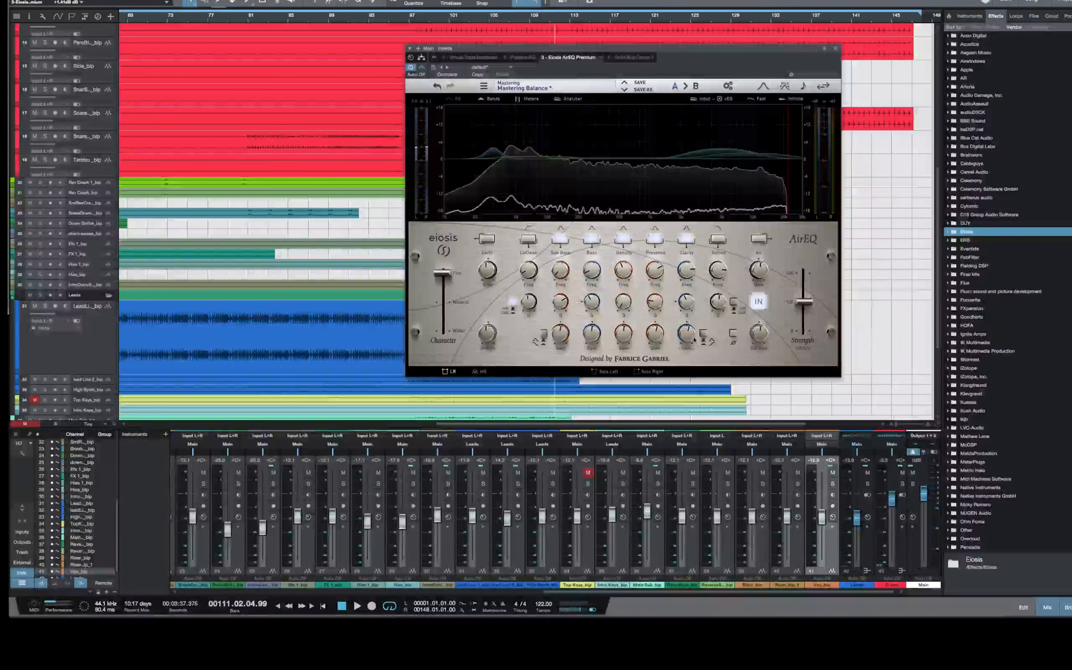
left_click_drag(688, 334, 690, 336)
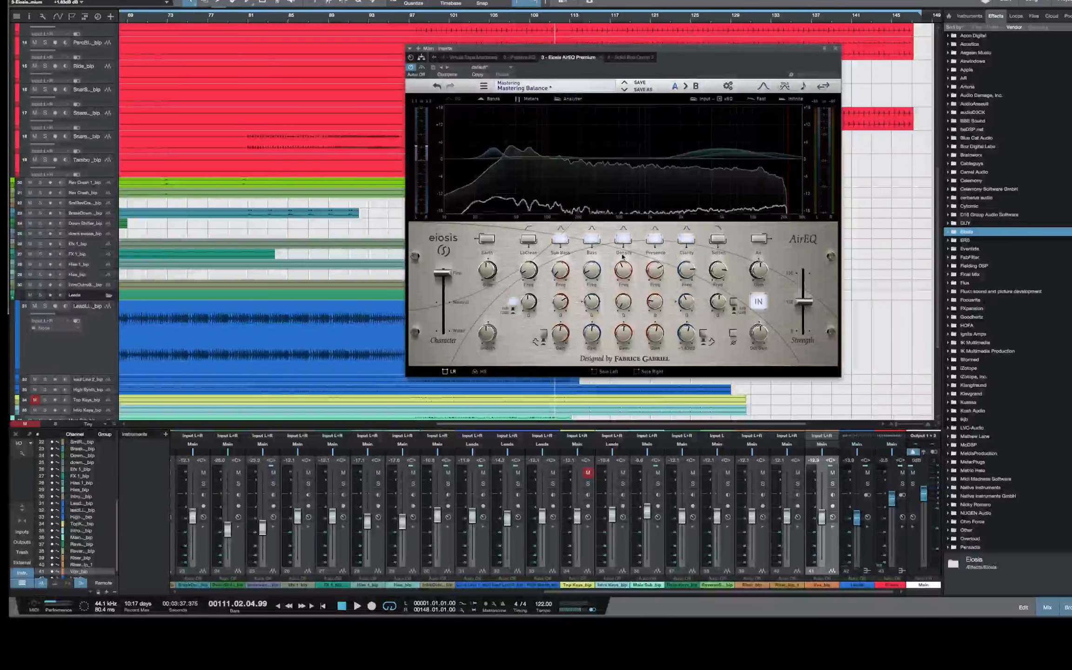
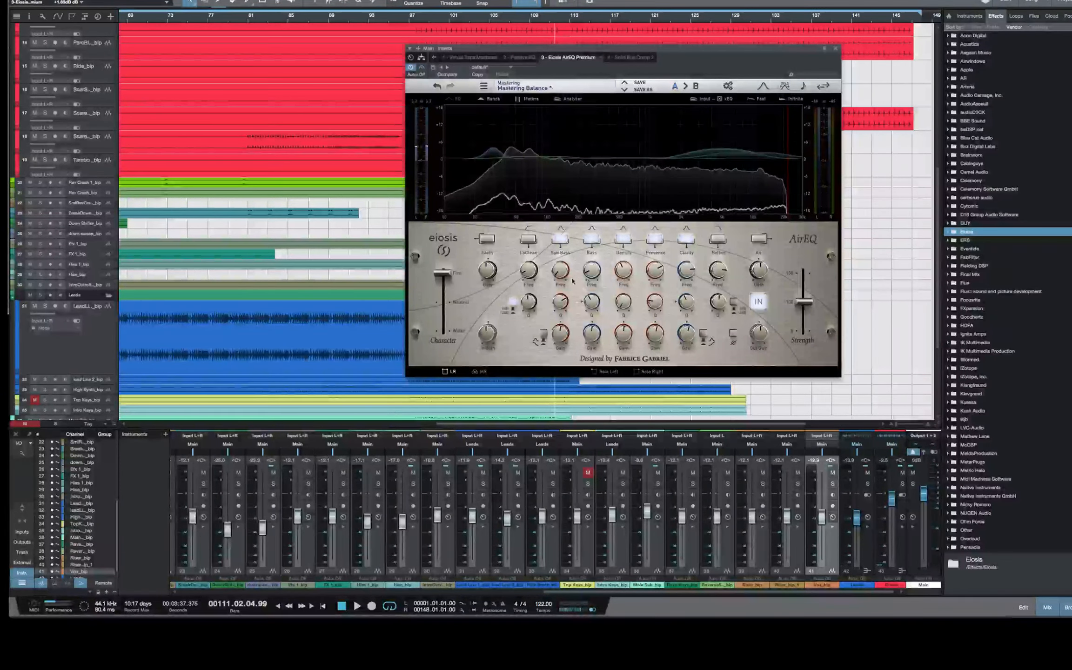
Play the mix briefly from about bar 98 to hear the current AirEQ settings, and stop playback
left_click_drag(634, 51, 651, 49)
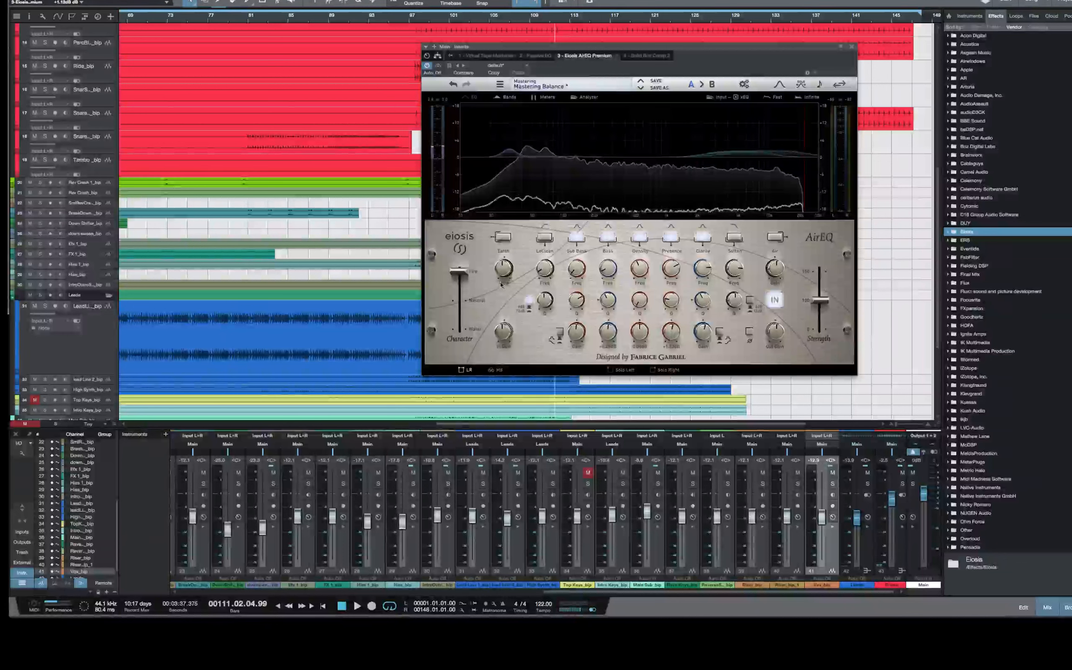
left_click(417, 20)
key("space")
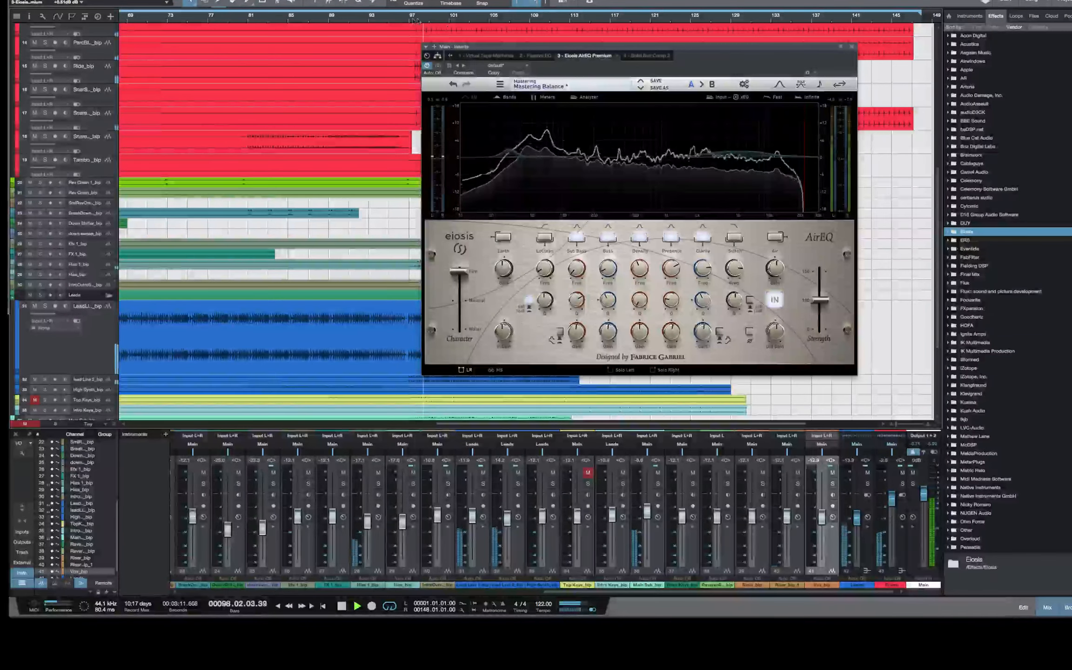
left_click(410, 19)
key("space")
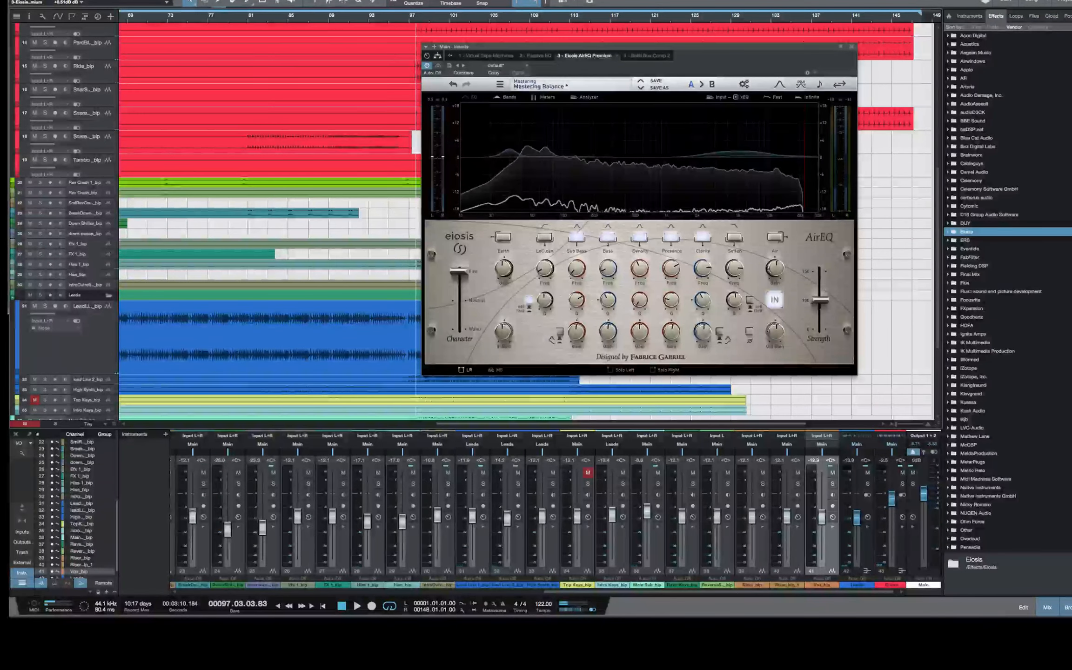
Narrow the Studio One window to uncover the Twitch chat and read back through its messages
left_click_drag(1070, 617, 900, 607)
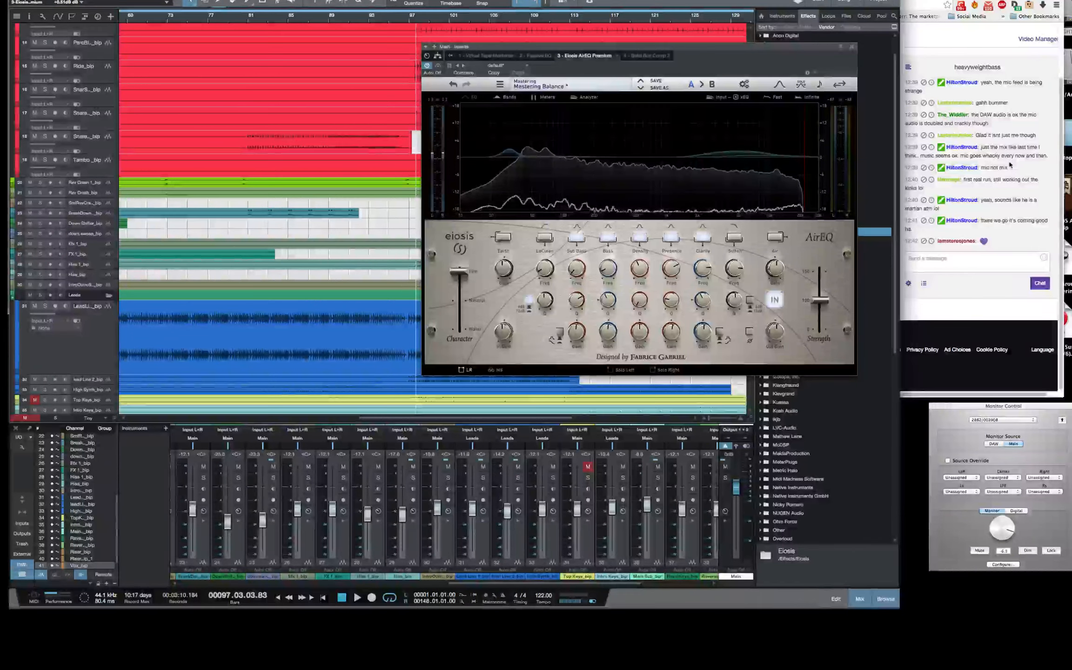
scroll(1010, 165, "up", 2)
scroll(1009, 165, "down", 2)
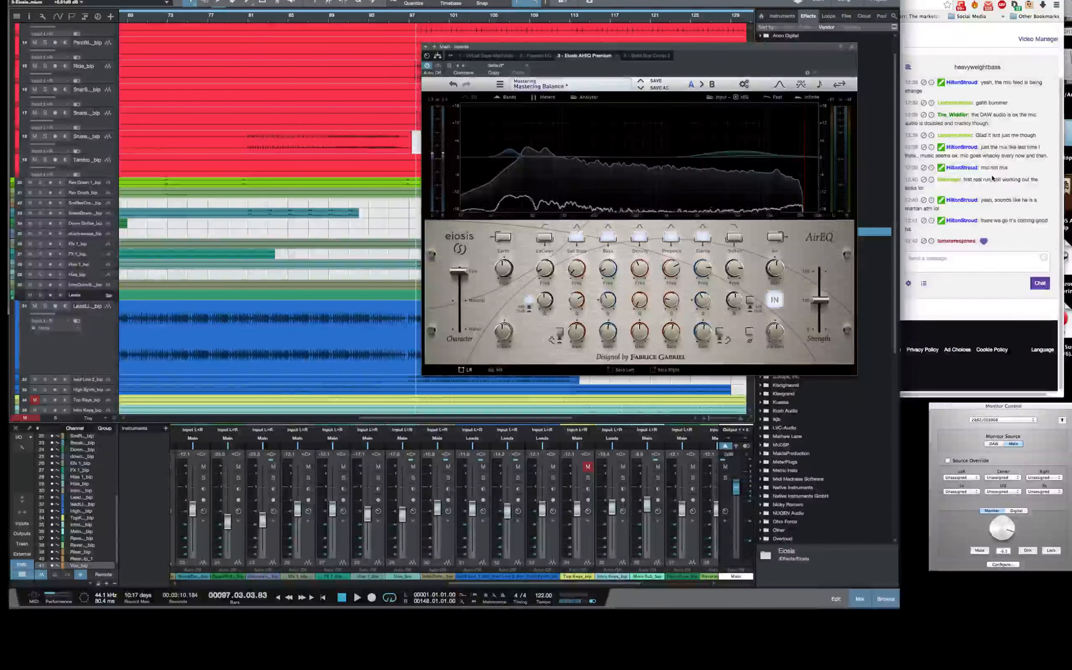
scroll(994, 177, "up", 2)
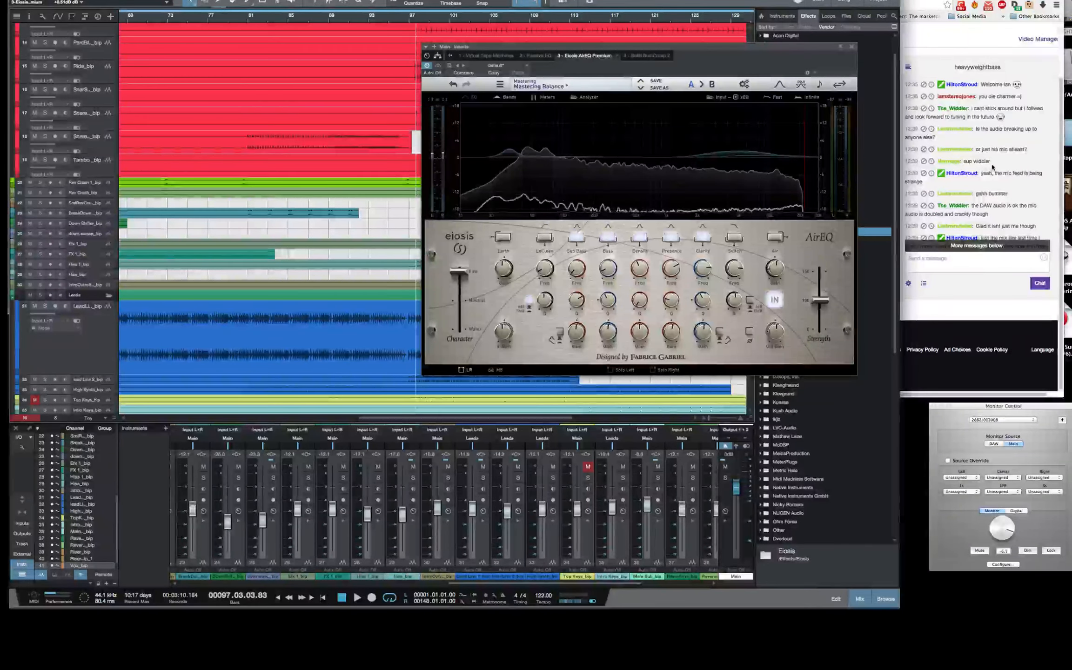
scroll(993, 167, "down", 3)
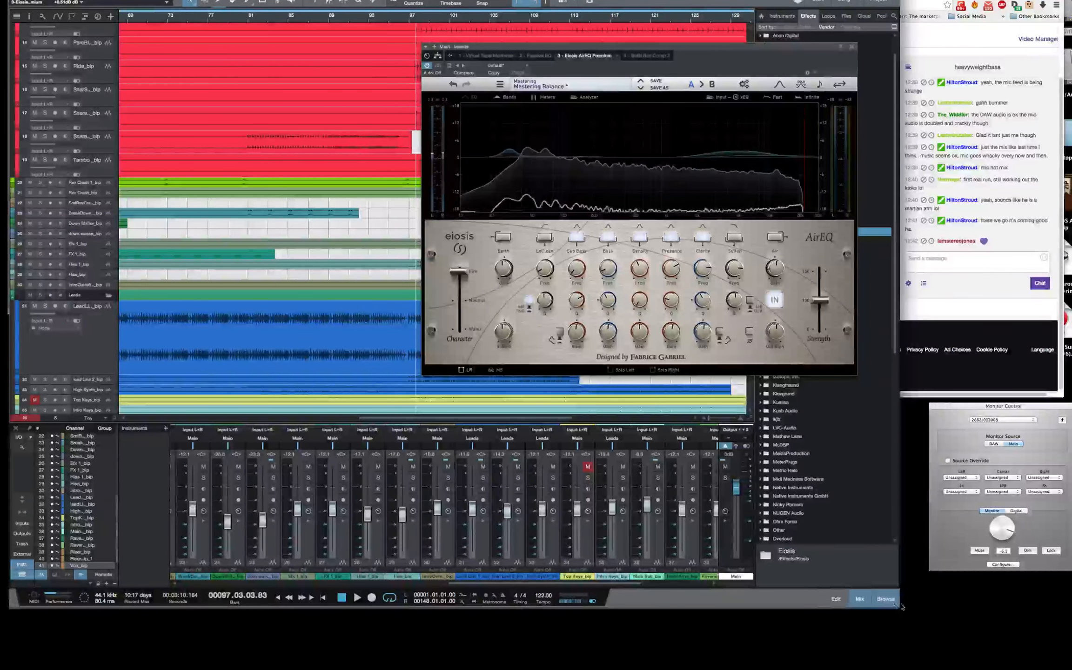
Return from the chat page to Studio One and widen its window to show the full arrangement and mixer
mouse_move(903, 606)
left_mouse_down()
mouse_move(1069, 602)
mouse_move(803, 605)
mouse_move(889, 605)
left_mouse_up()
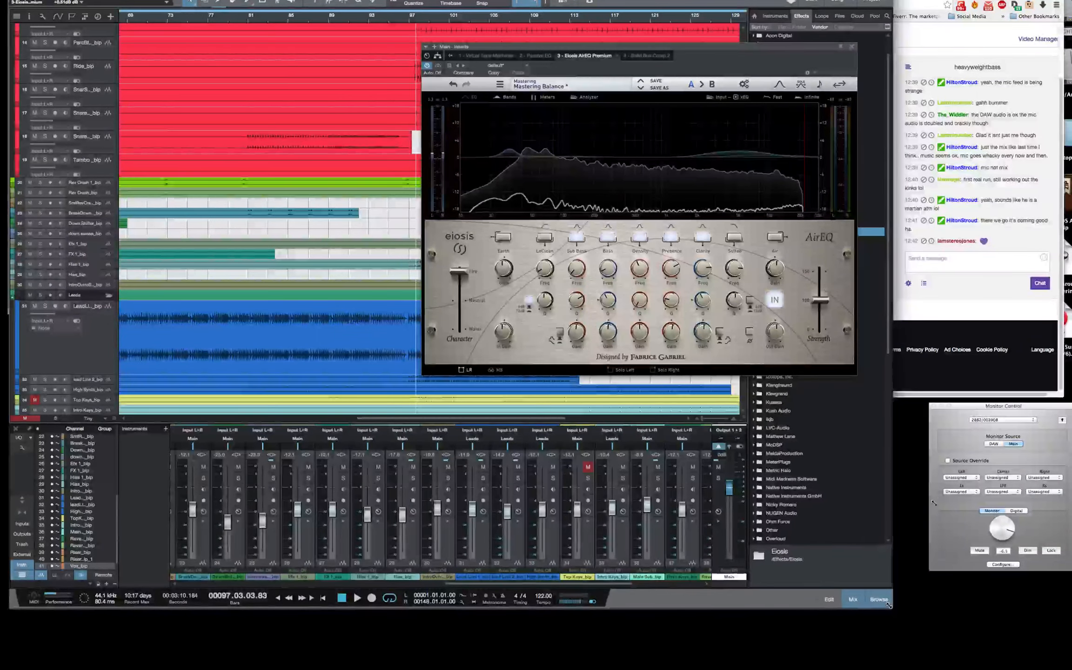
left_click(979, 377)
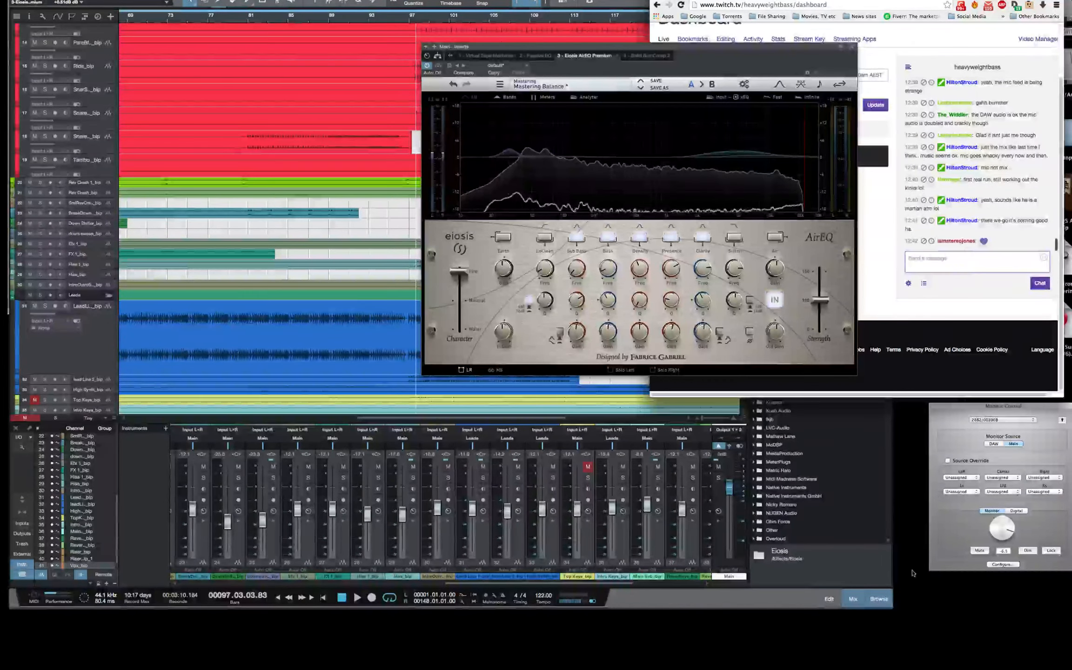
left_click(890, 604)
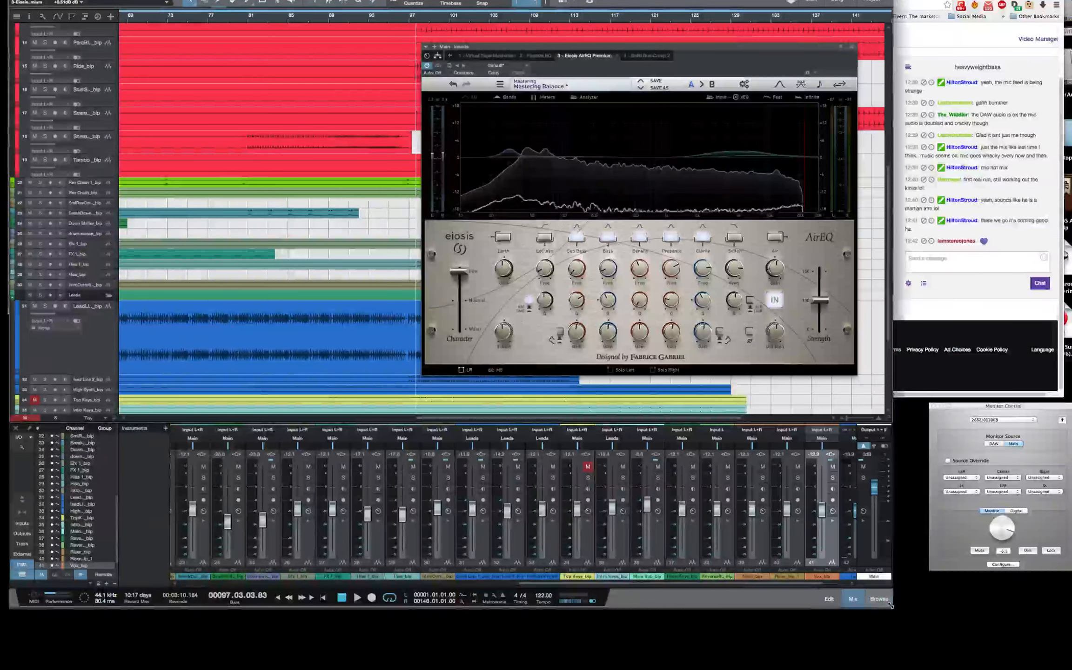
left_click_drag(897, 608, 1071, 629)
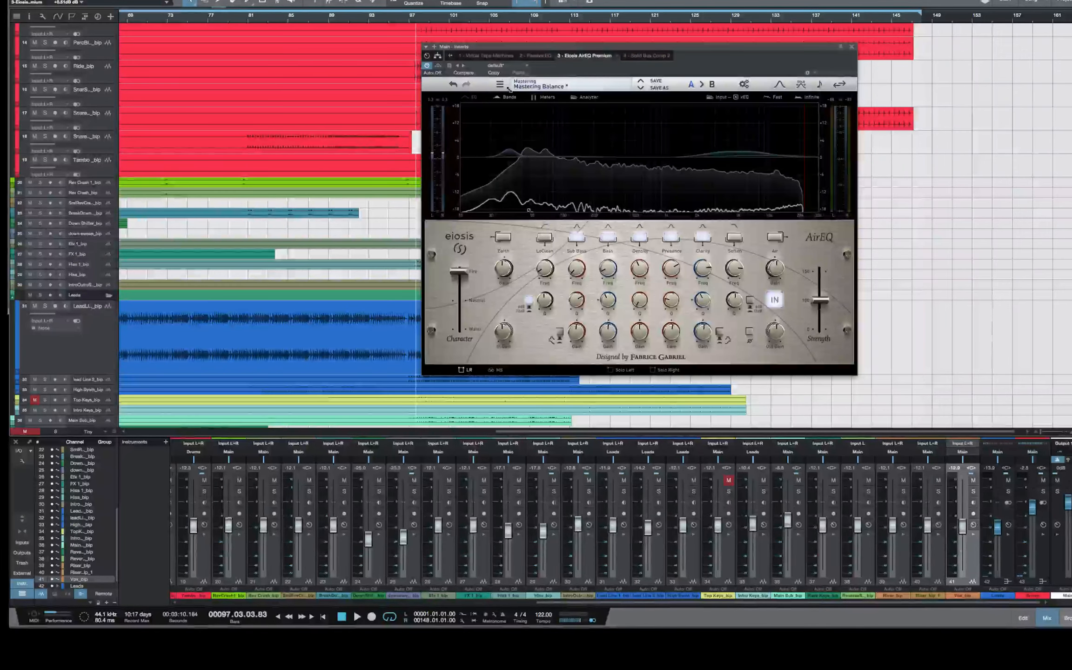
Replay the mix from about bar 97 and fine-tune AirEQ's Sub Bass, Clarity, Presence and Density gains, comparing against bypass
key("space")
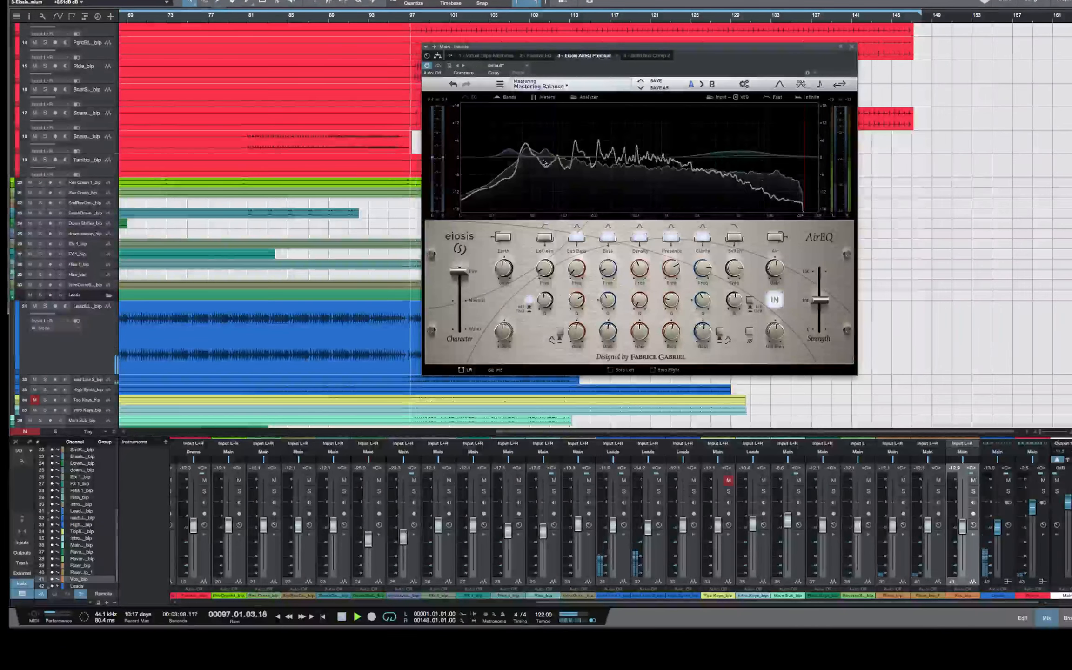
left_click_drag(636, 55, 726, 63)
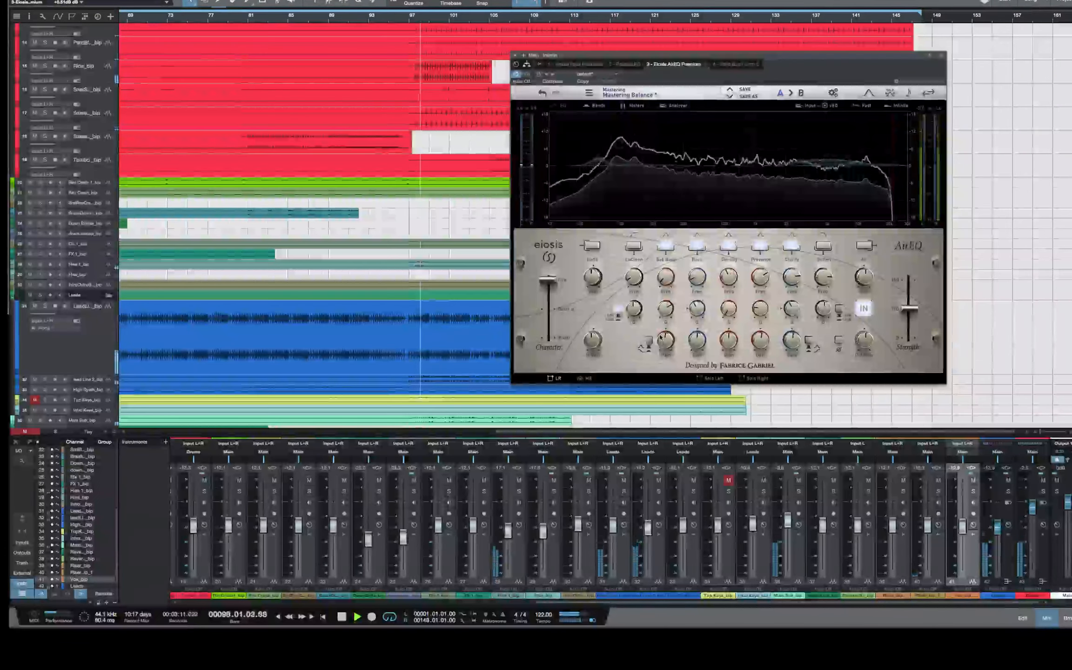
left_click_drag(661, 334, 789, 318)
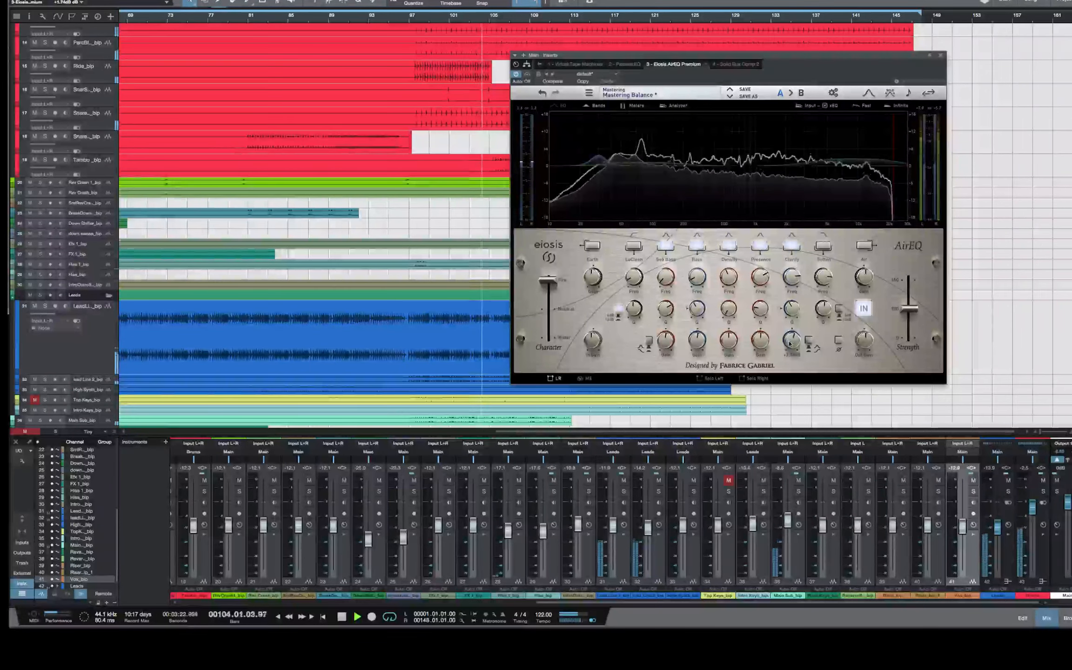
left_click_drag(763, 348, 727, 337)
left_click(727, 340)
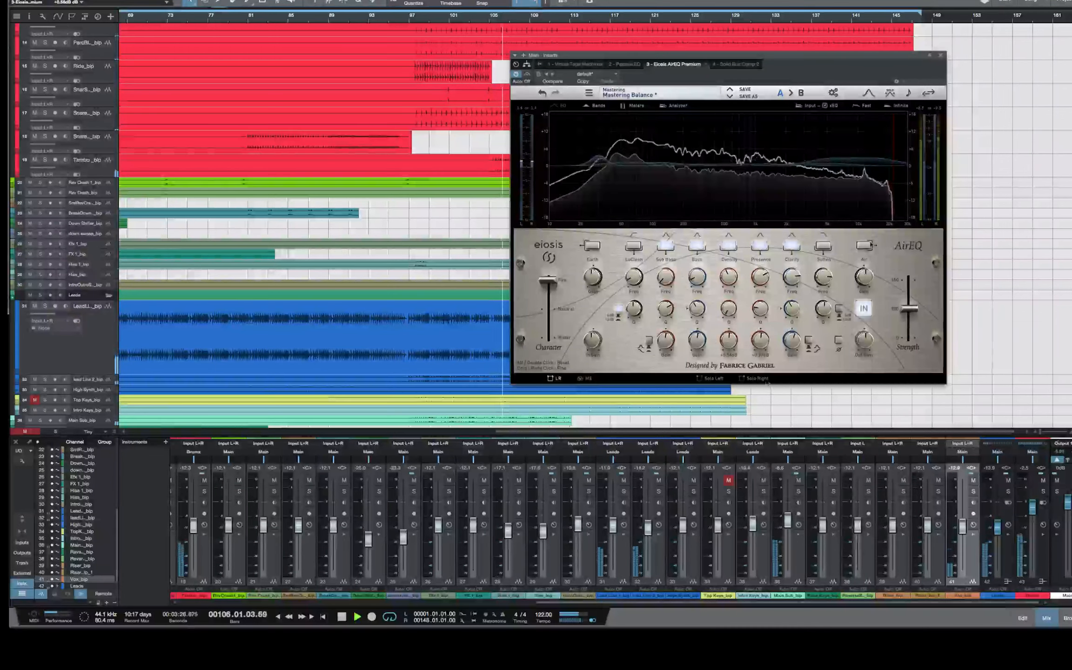
left_click(516, 73)
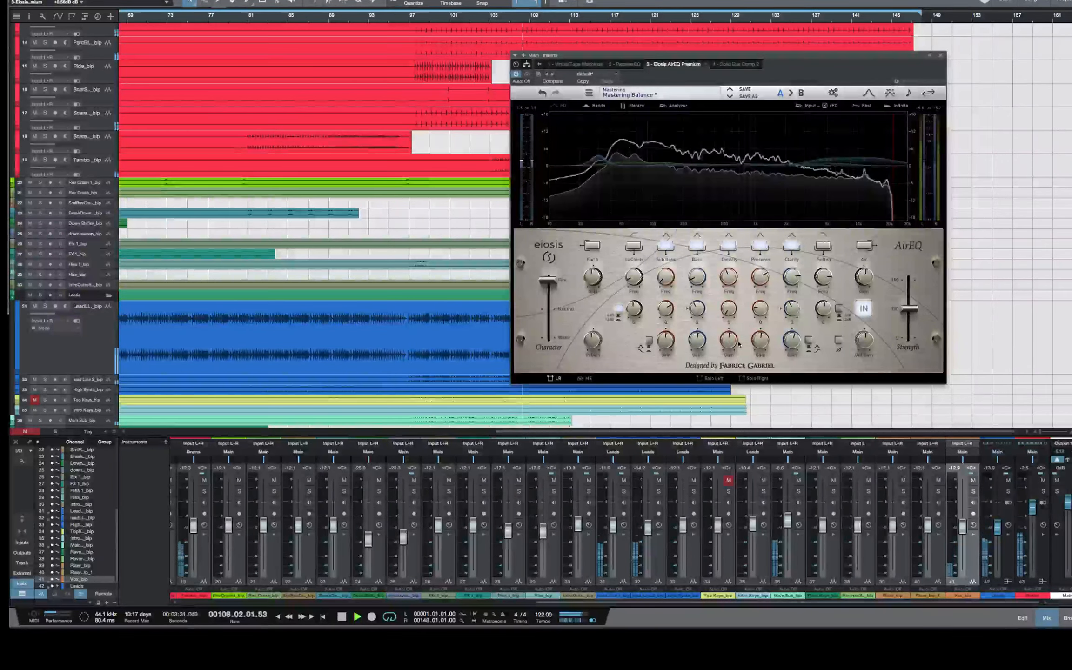
left_click_drag(669, 340, 670, 348)
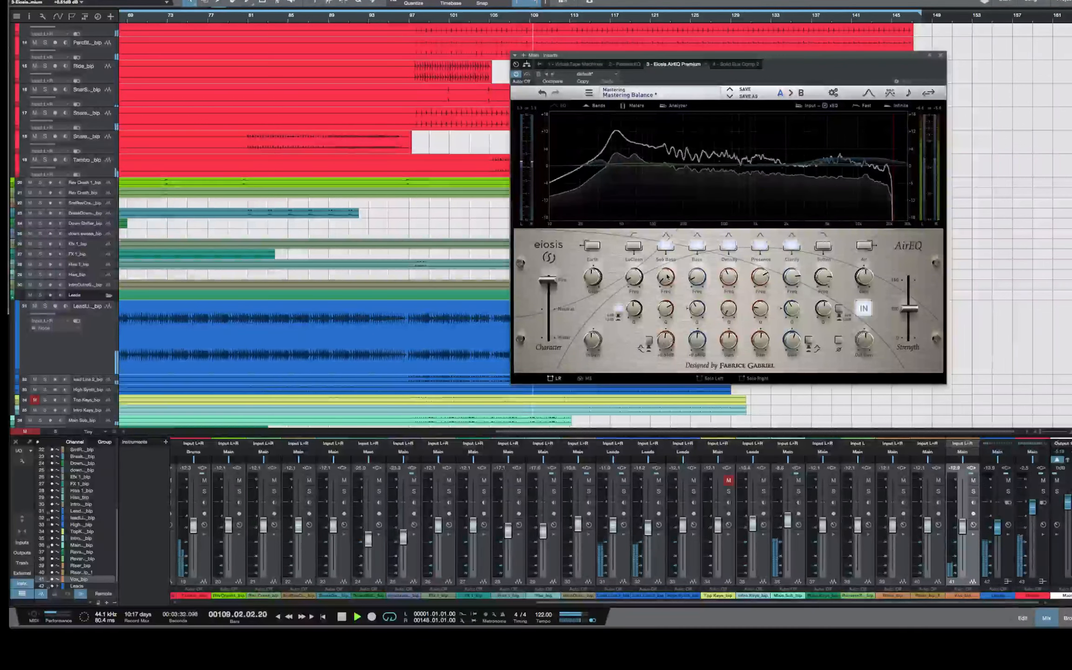
Switch off AirEQ's Sub Bass, Bass, Density and Presence bands and trim the Clarity gain on the playing mix
left_click(666, 248)
left_click(696, 248)
left_click(728, 249)
left_click(760, 248)
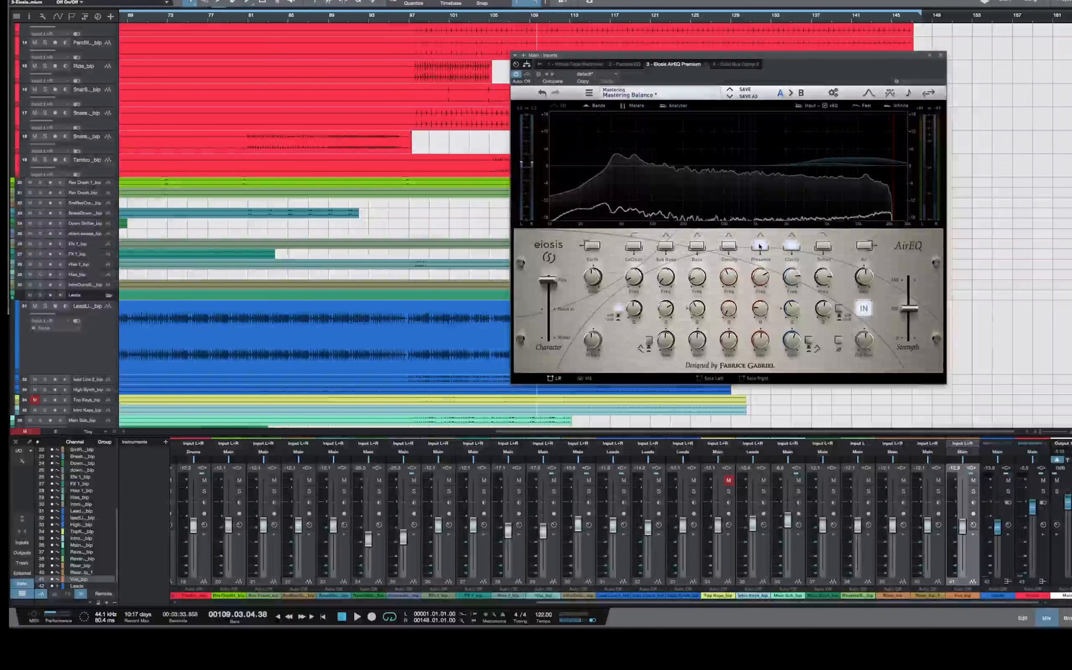
key("space")
left_click_drag(794, 341, 794, 343)
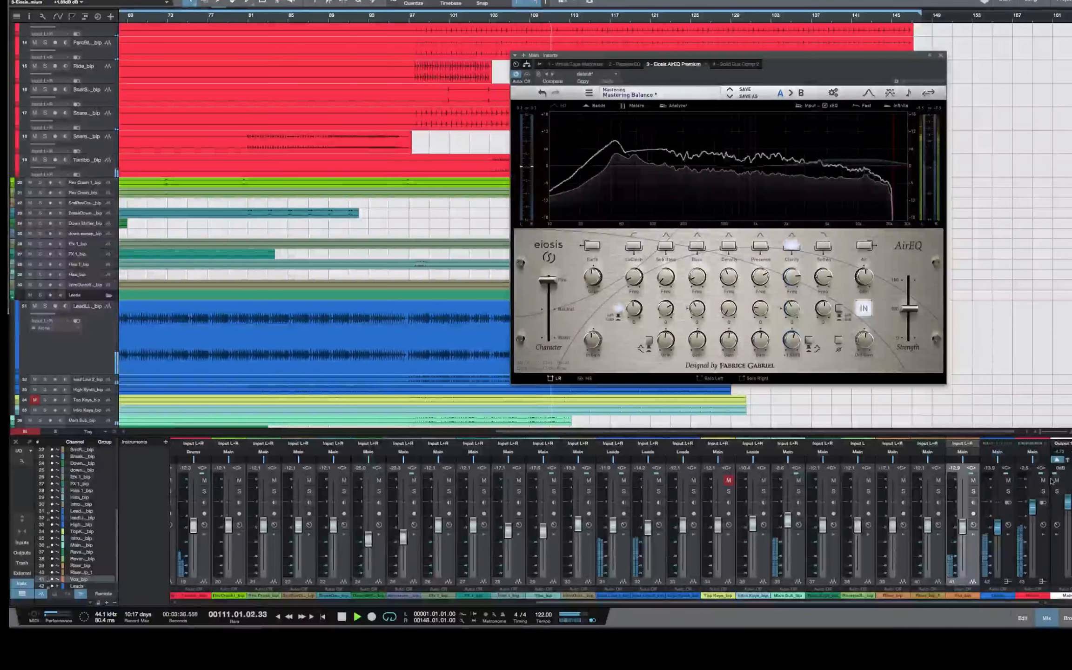
Uncover the Monitor Control window, widen Studio One again, and replay the mix from about bar 98
left_click_drag(1071, 629, 994, 538)
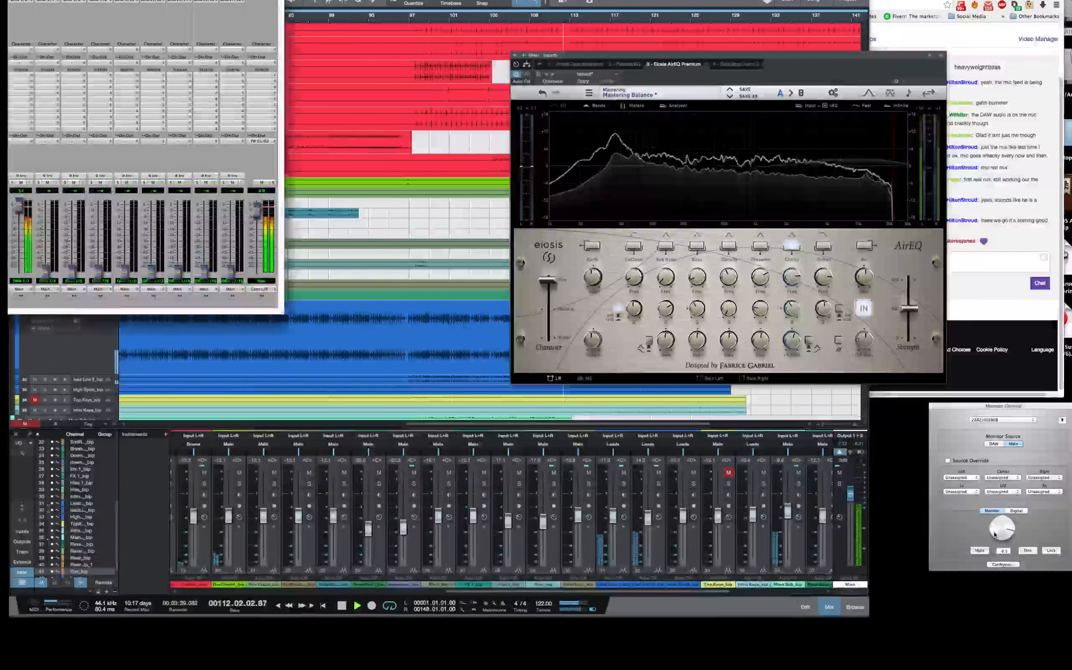
left_click_drag(869, 615, 1070, 635)
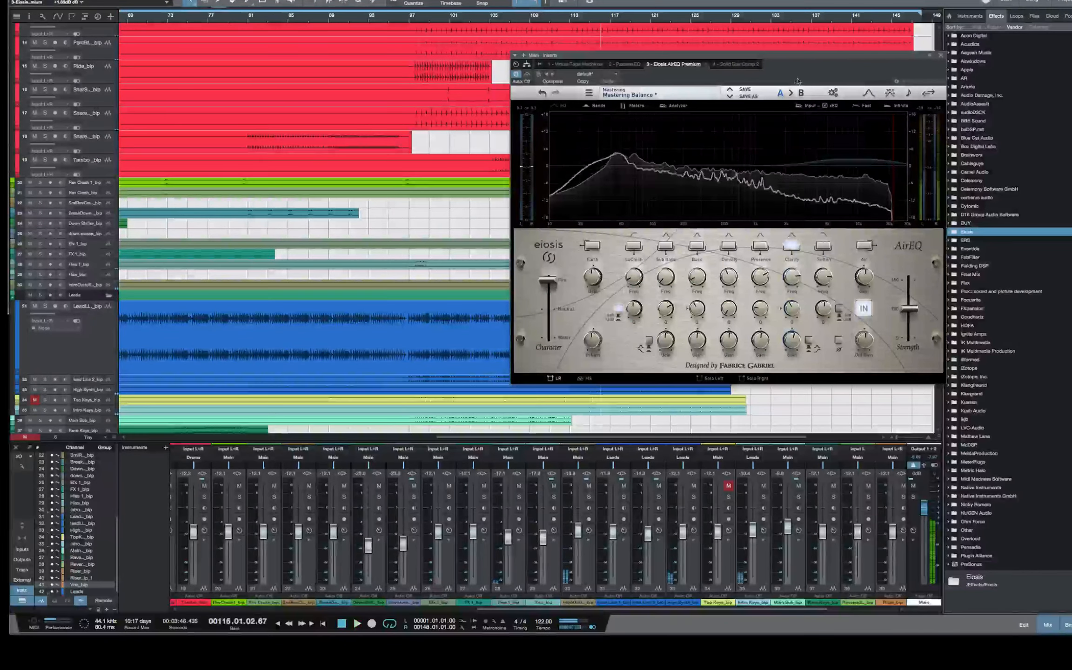
left_click(432, 23)
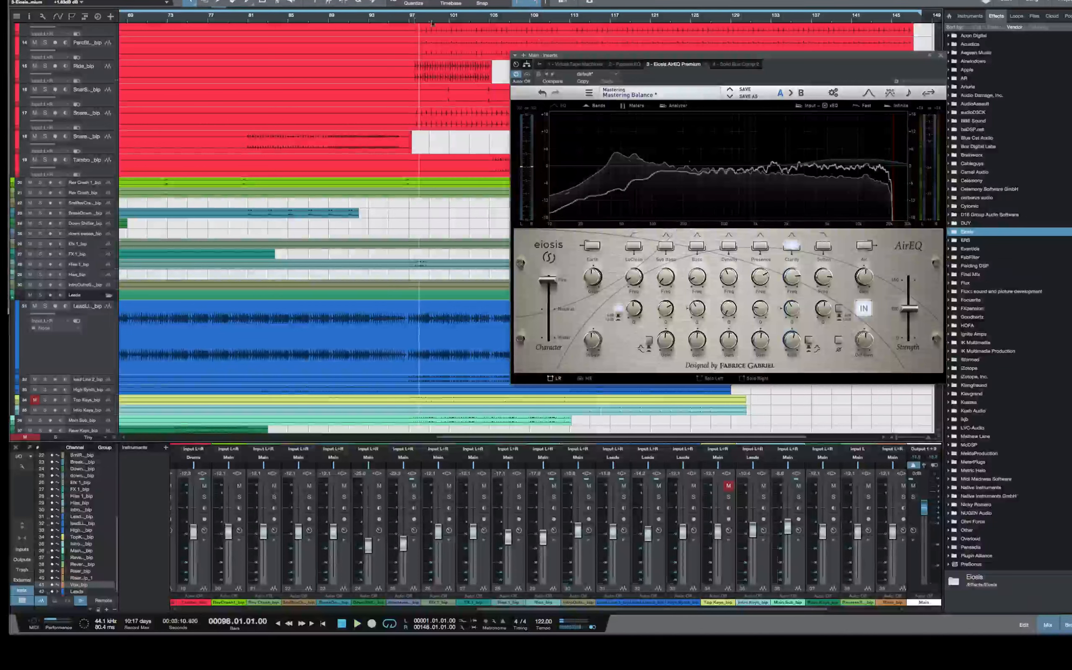
left_click_drag(698, 55, 637, 54)
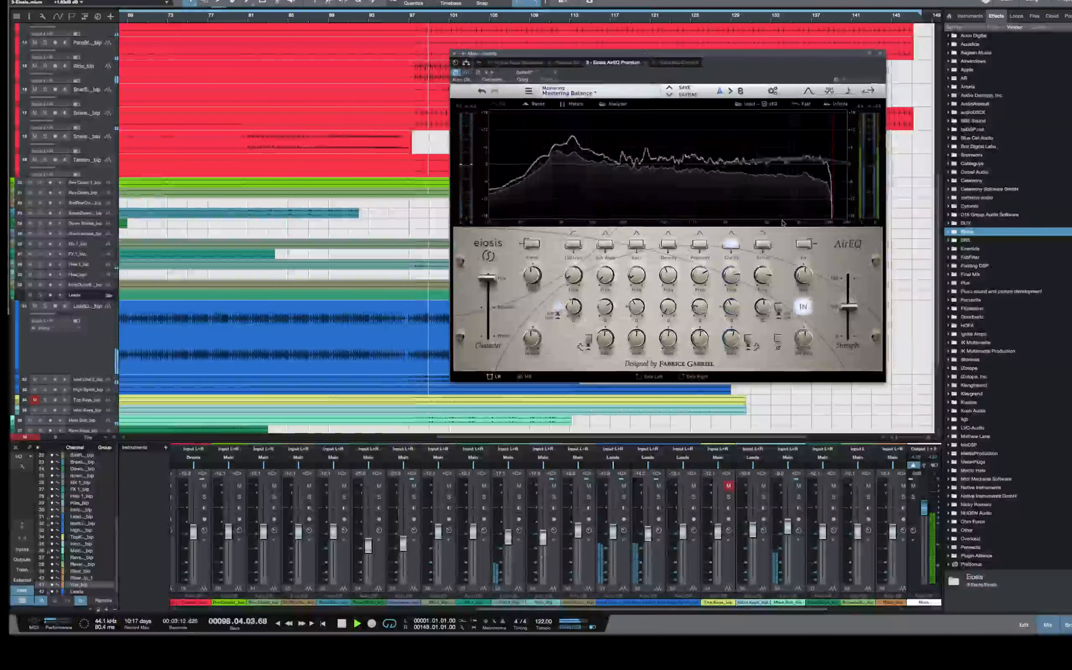
Compare the playing mix with AirEQ's Clarity band off and on, and fine-tune the Clarity gain
left_click(732, 244)
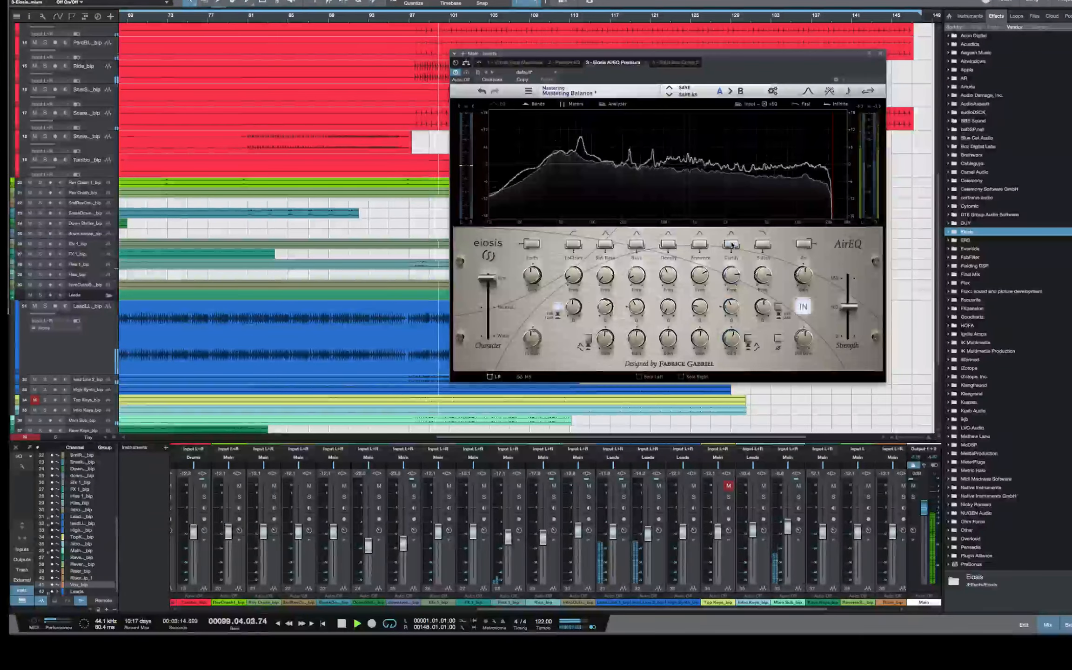
left_click(731, 244)
left_click_drag(730, 342, 730, 344)
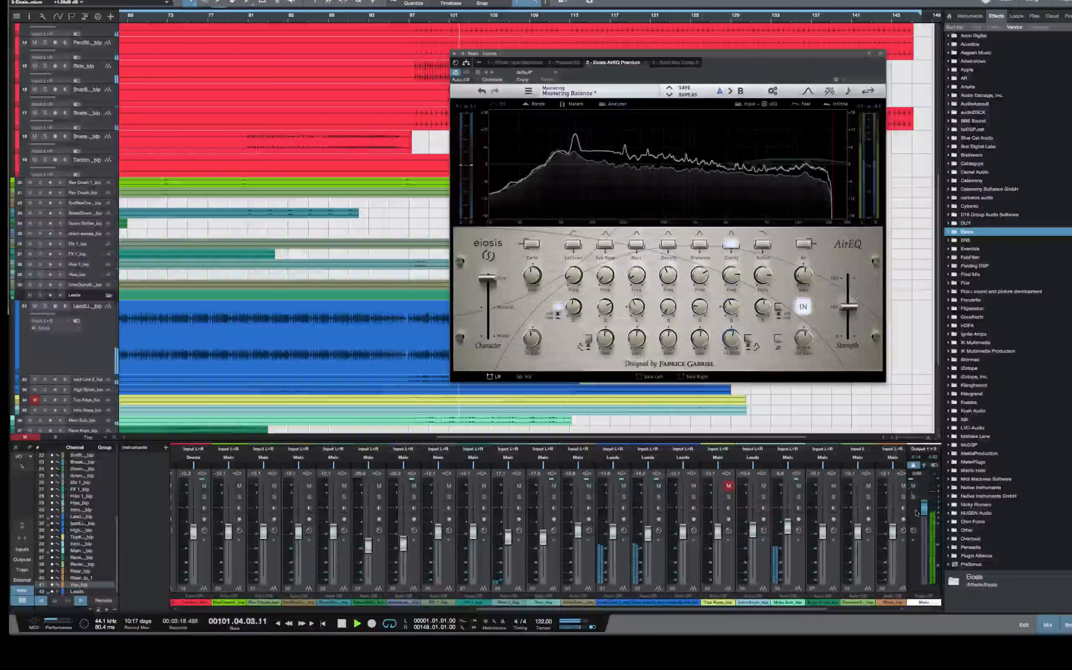
Adjust the High and Low boost amounts in the Main output's Passive EQ while the mix plays
left_click(575, 67)
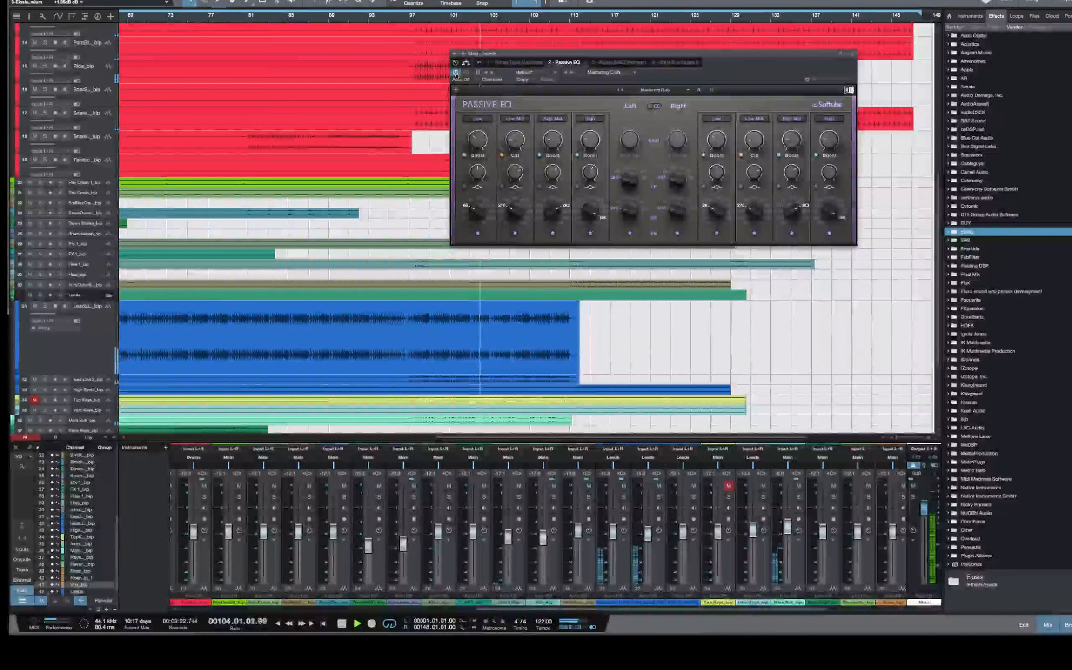
left_click_drag(589, 140, 589, 163)
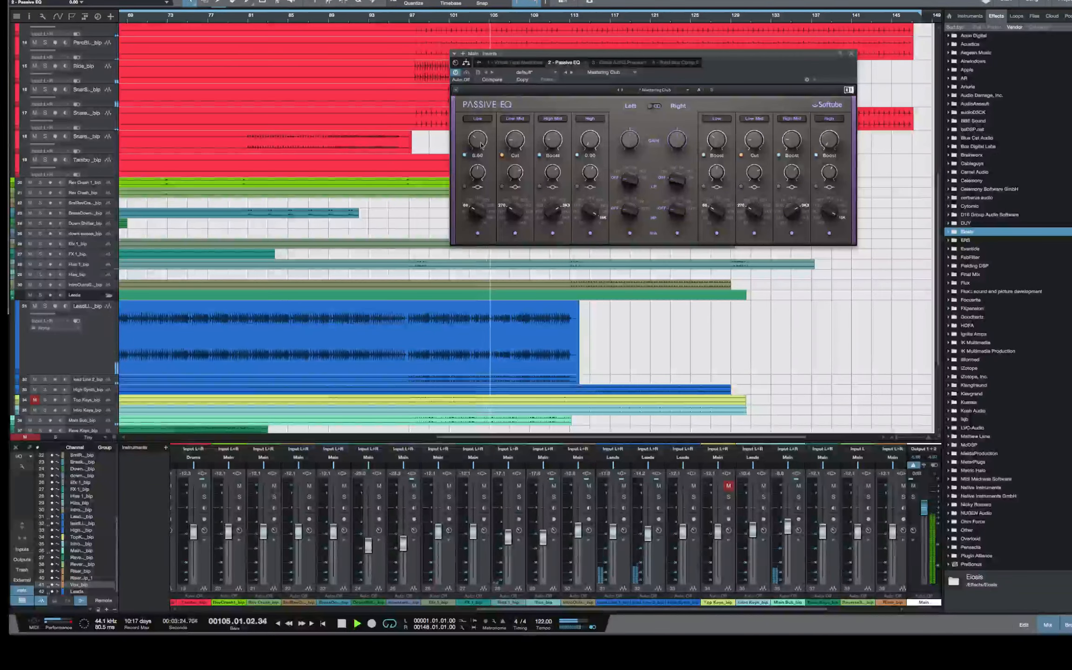
left_click_drag(477, 140, 477, 142)
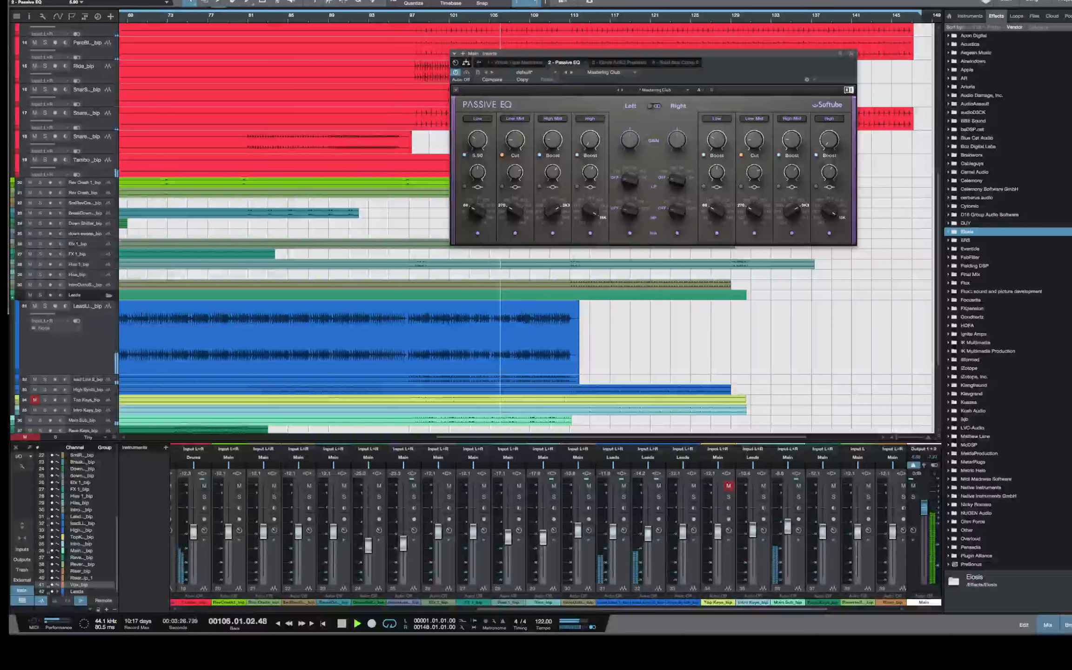